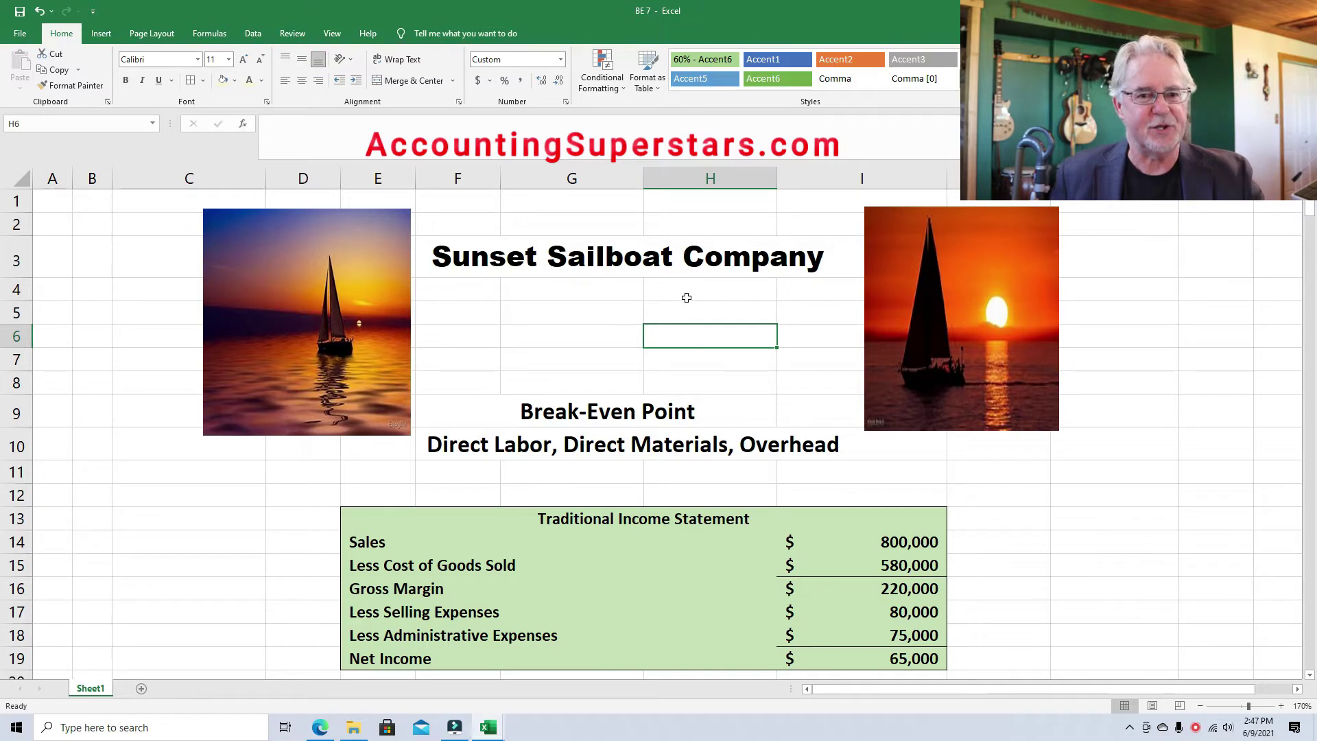
# Step: Split the worksheet window at row 17, within the Traditional Income Statement
pyautogui.scroll(-3, 1310, 213)
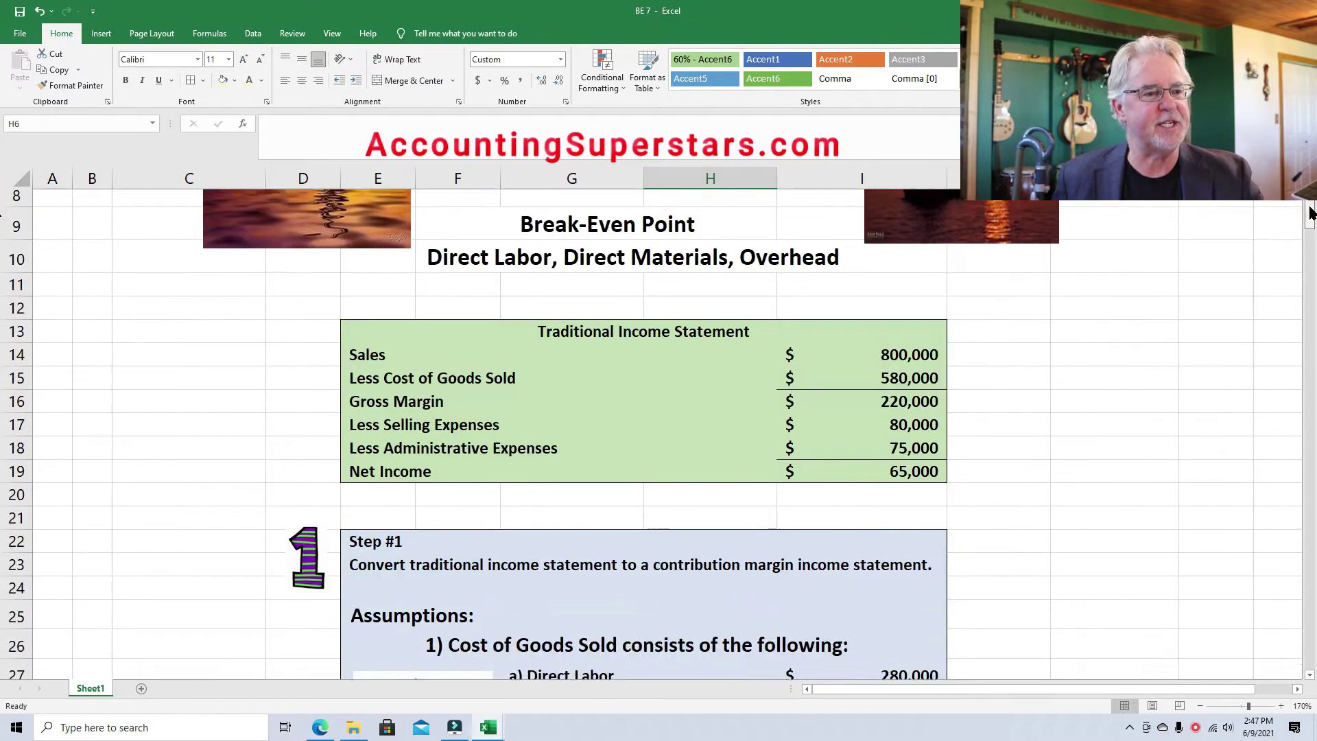
pyautogui.moveTo(1310, 213); pyautogui.dragTo(1310, 215)
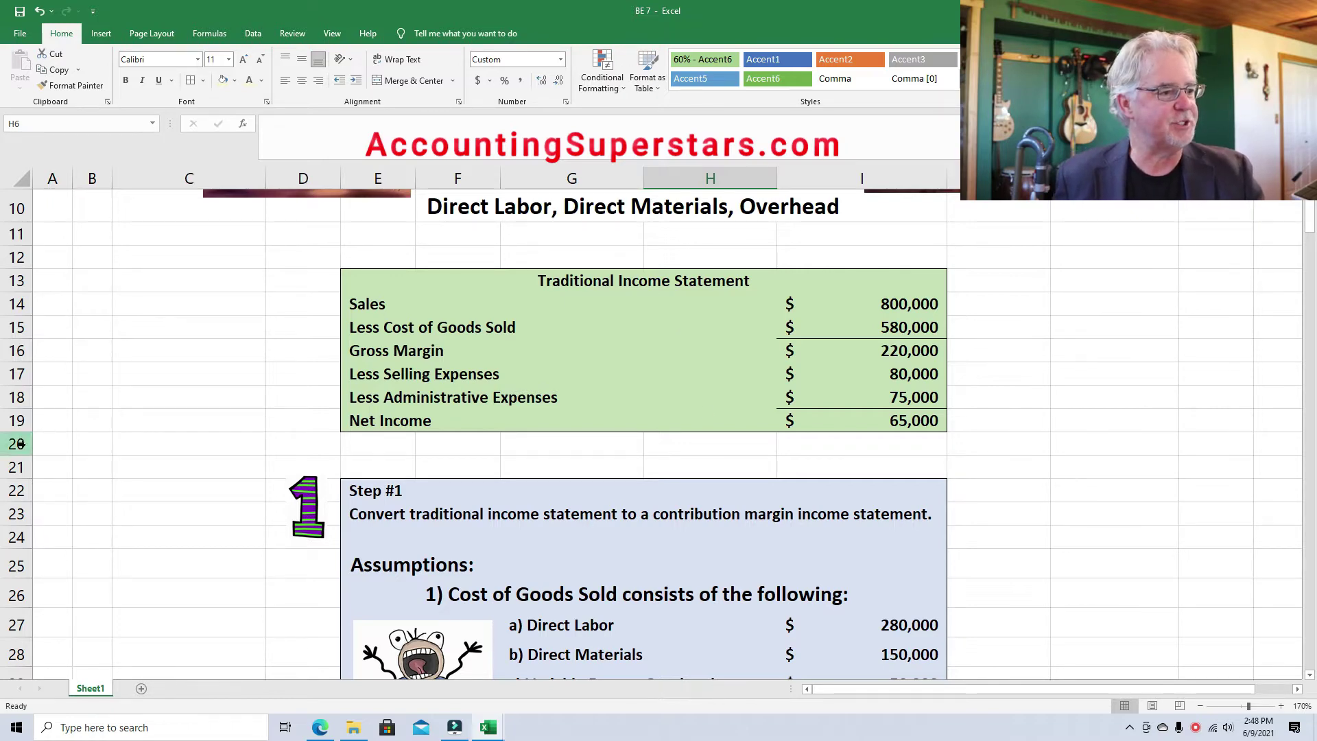
pyautogui.click(21, 374)
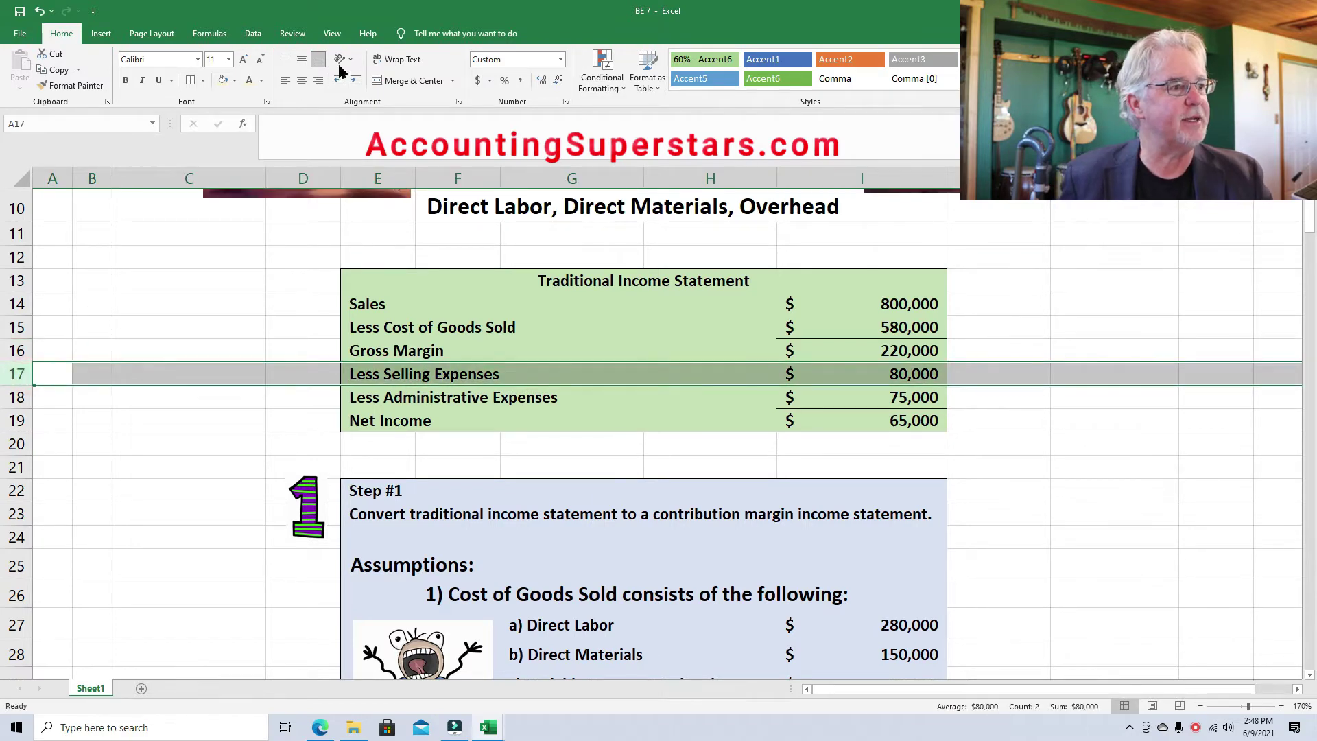
pyautogui.click(332, 33)
pyautogui.click(497, 53)
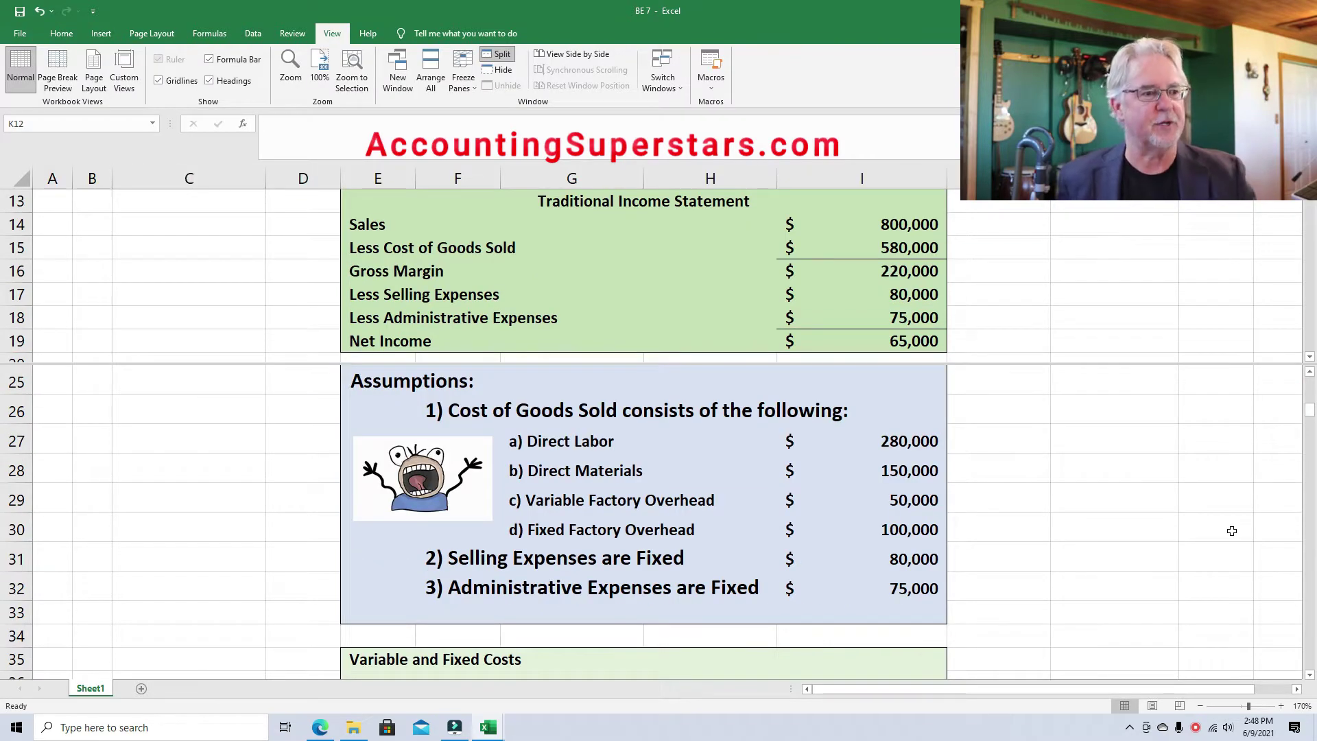
# Step: Label the Direct Labor part of Cost of Goods Sold as "Variable" in cell J27
pyautogui.click(891, 248)
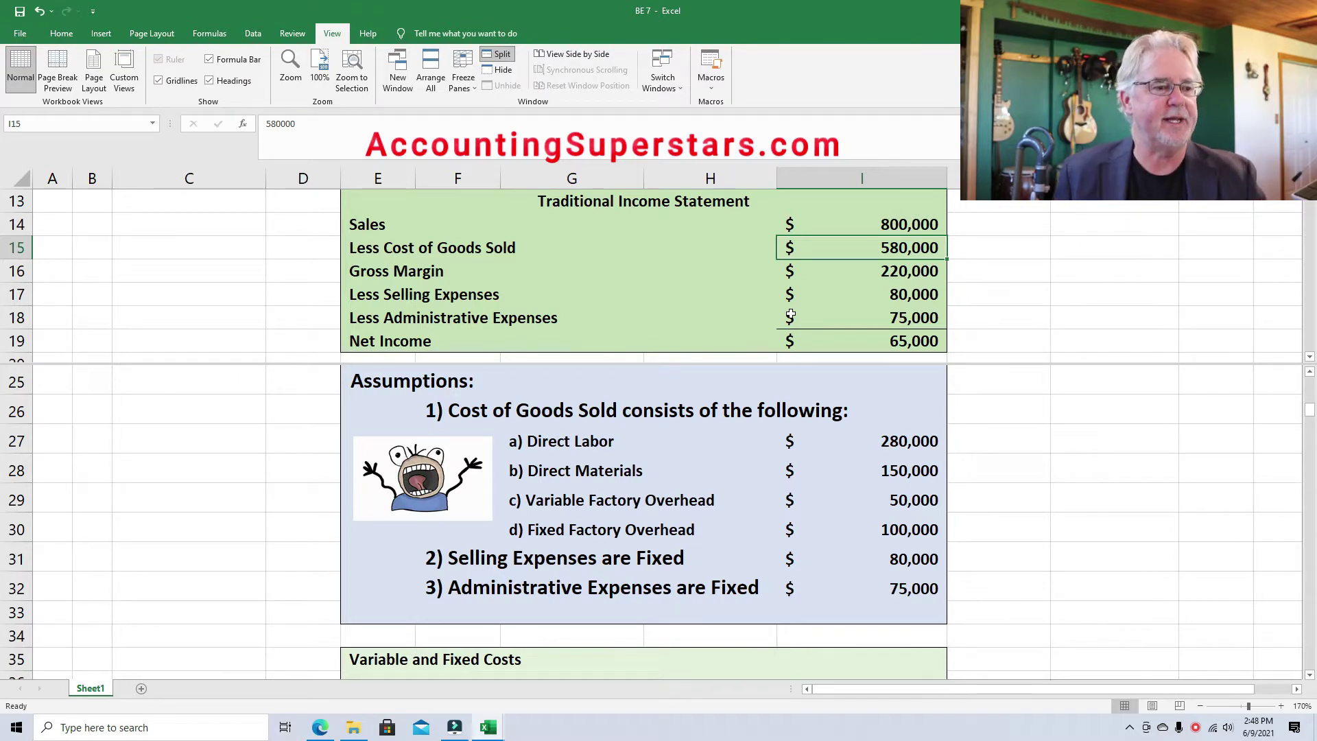
pyautogui.click(897, 446)
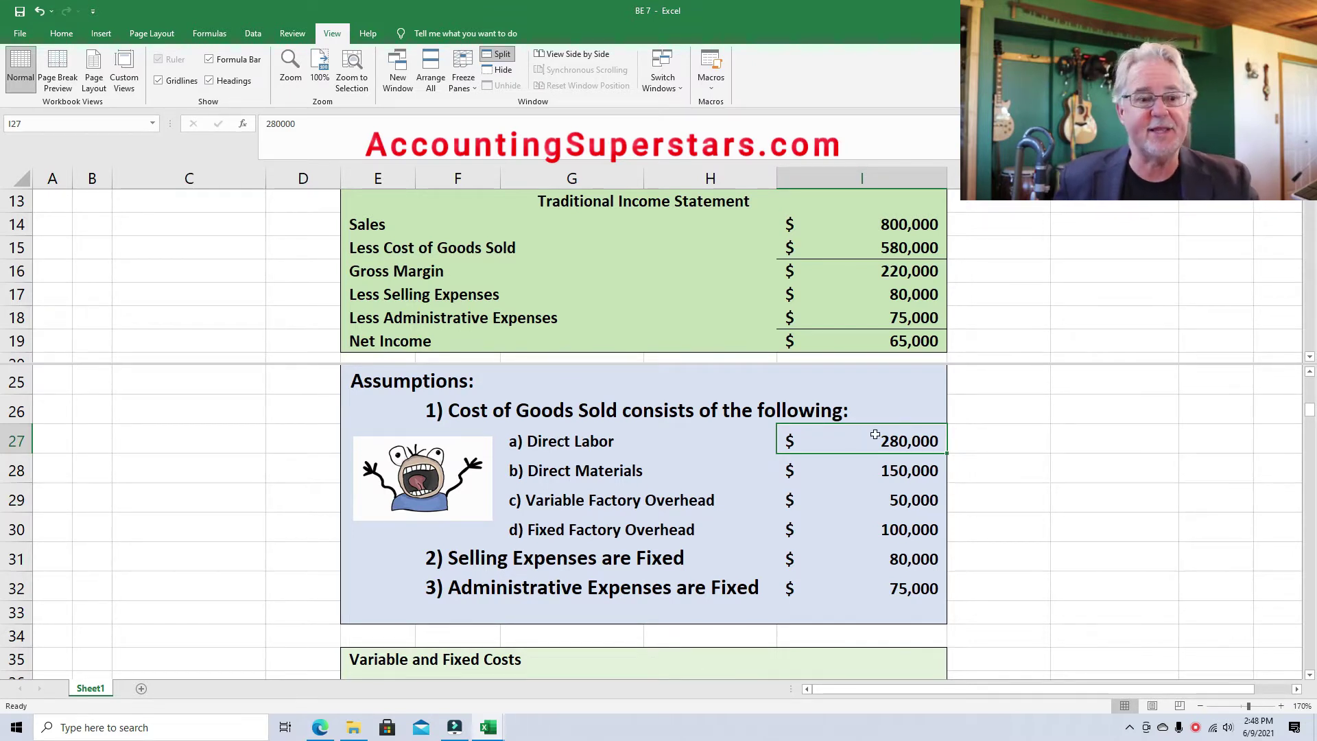
pyautogui.click(1001, 437)
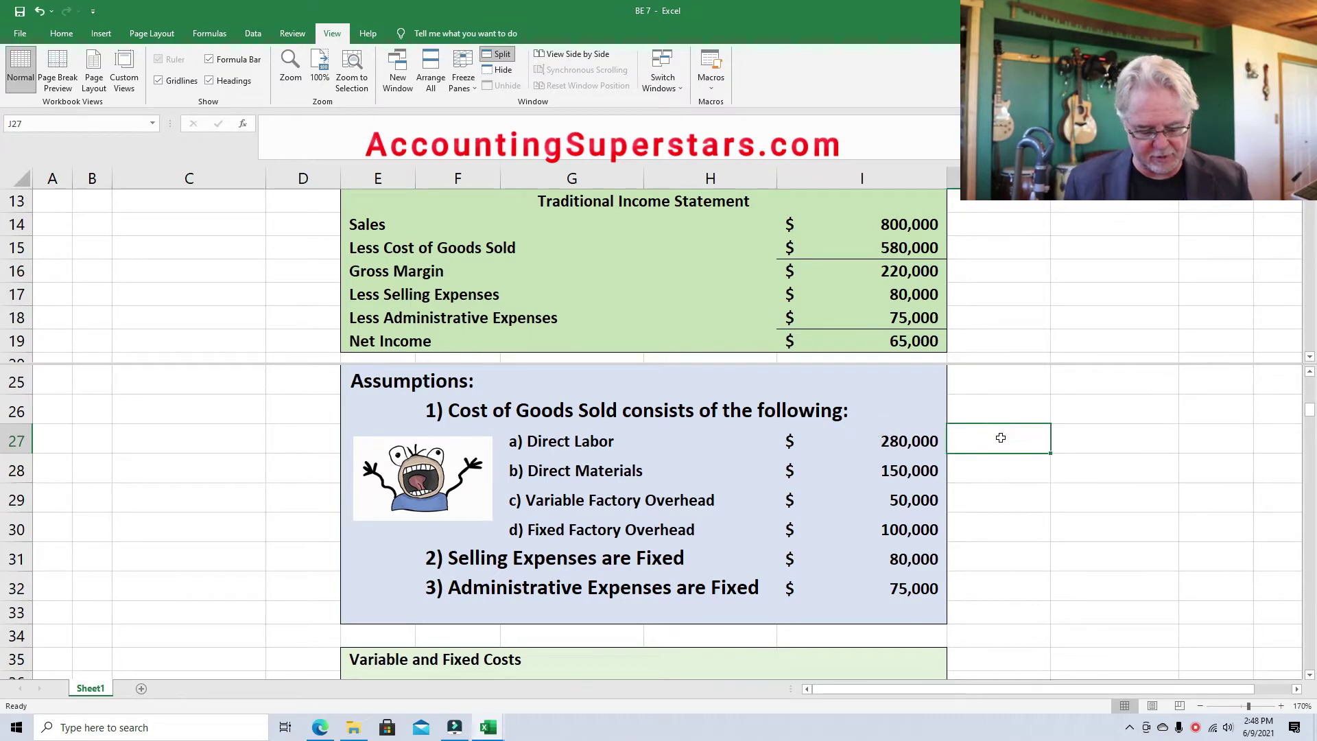
pyautogui.write('Variable')
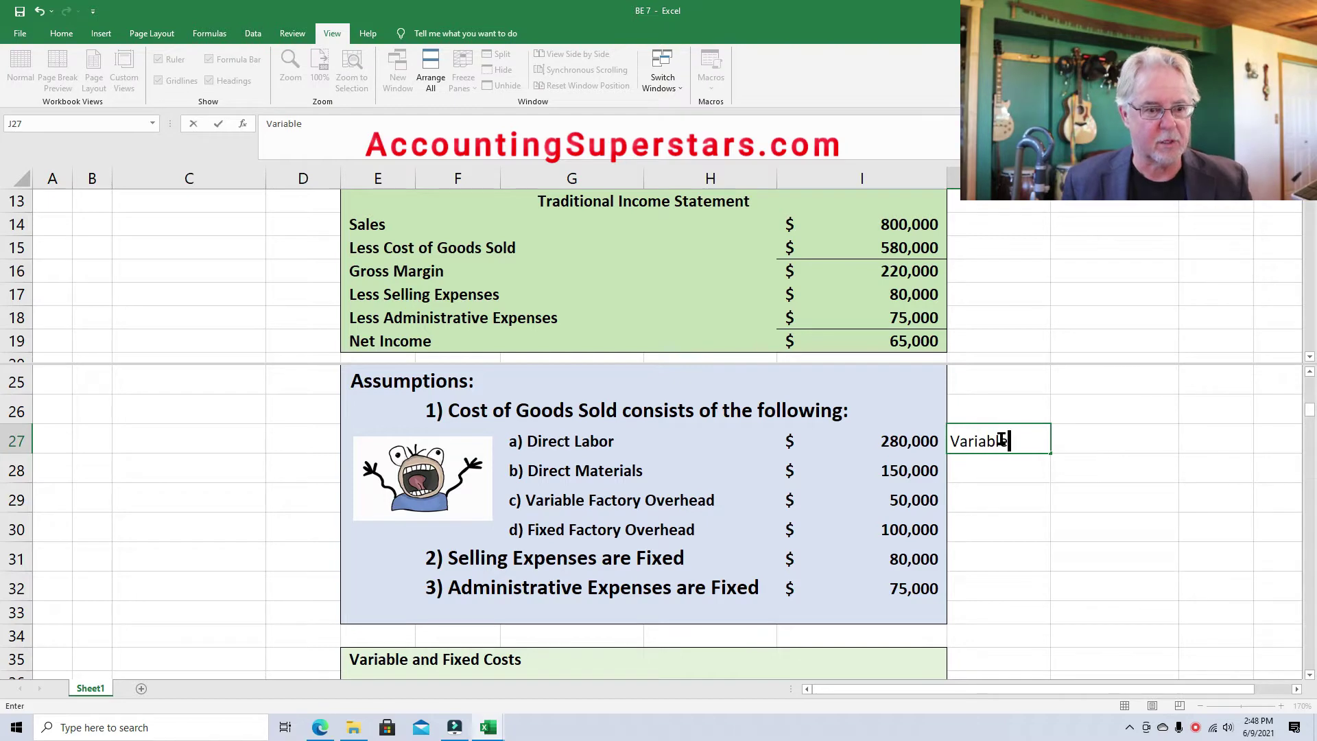
pyautogui.press('Return')
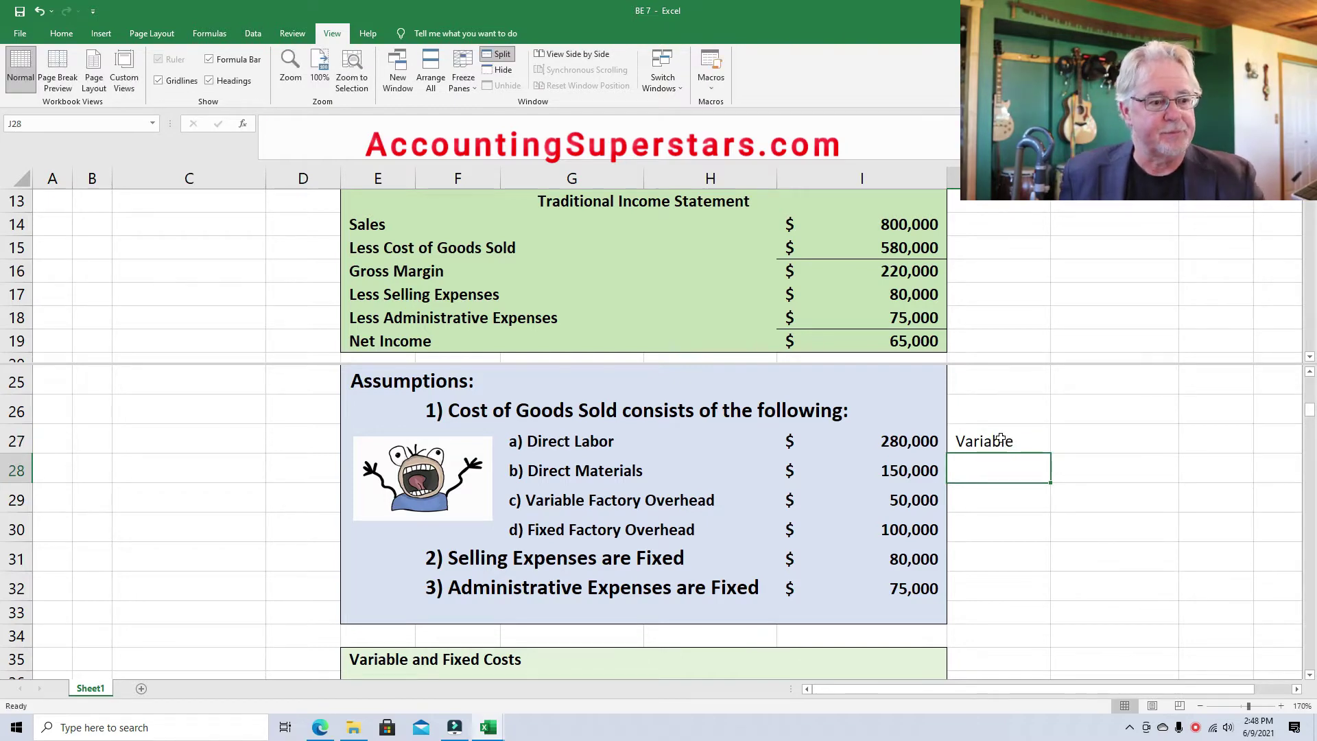
# Step: Label the Direct Materials assumption as "Variable" in cell J28
pyautogui.click(902, 472)
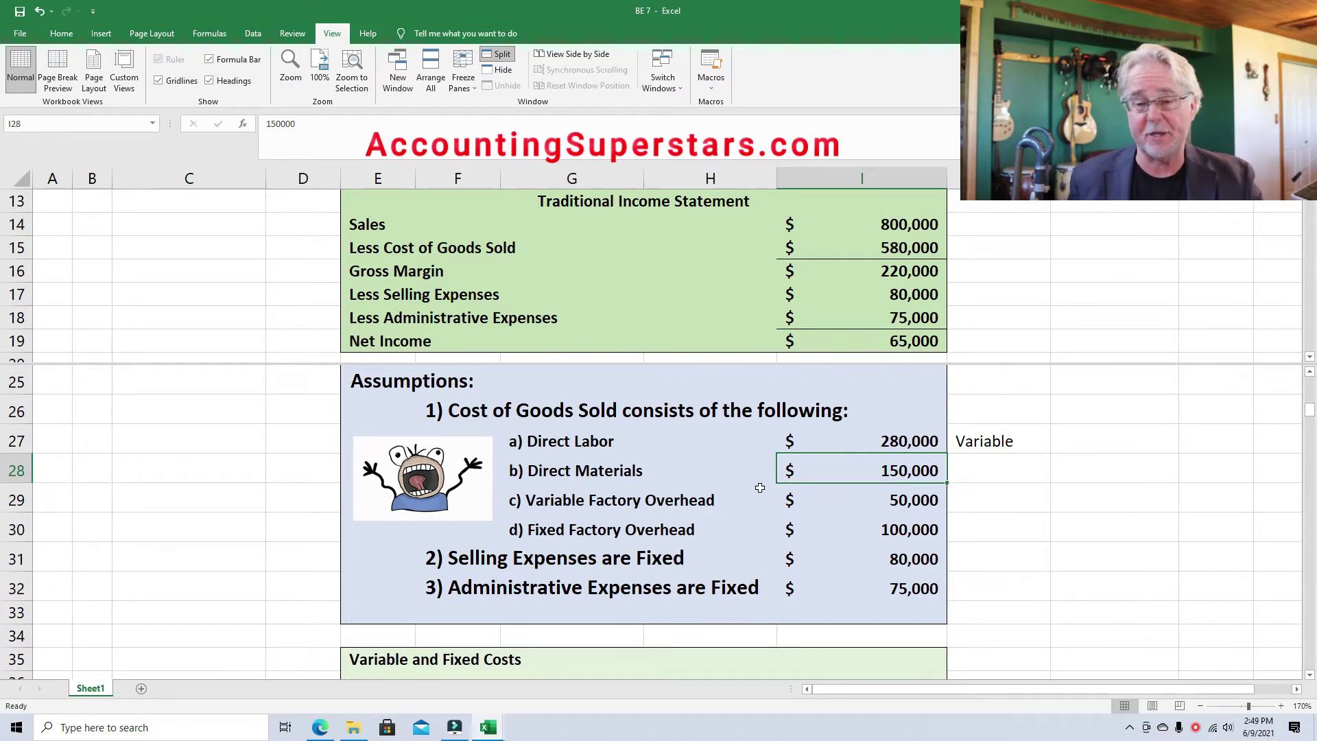
pyautogui.click(1008, 458)
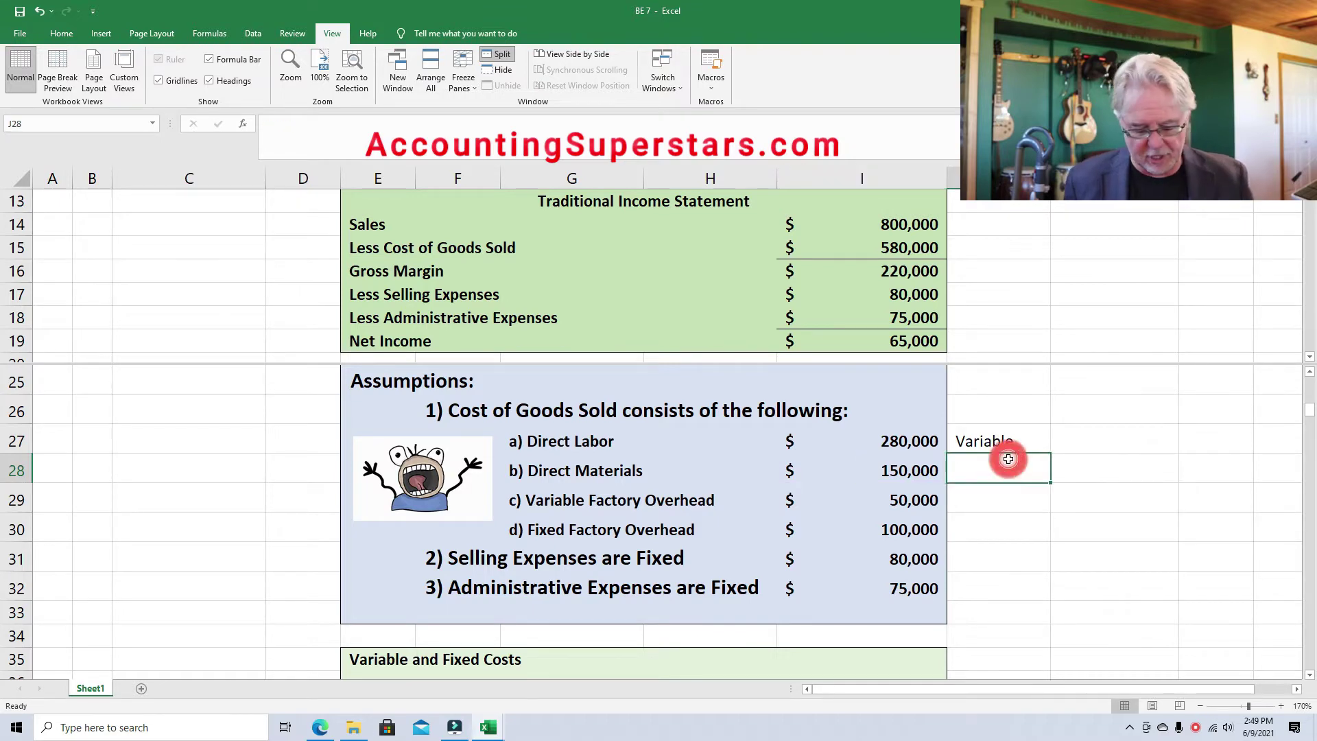
pyautogui.write('Variable')
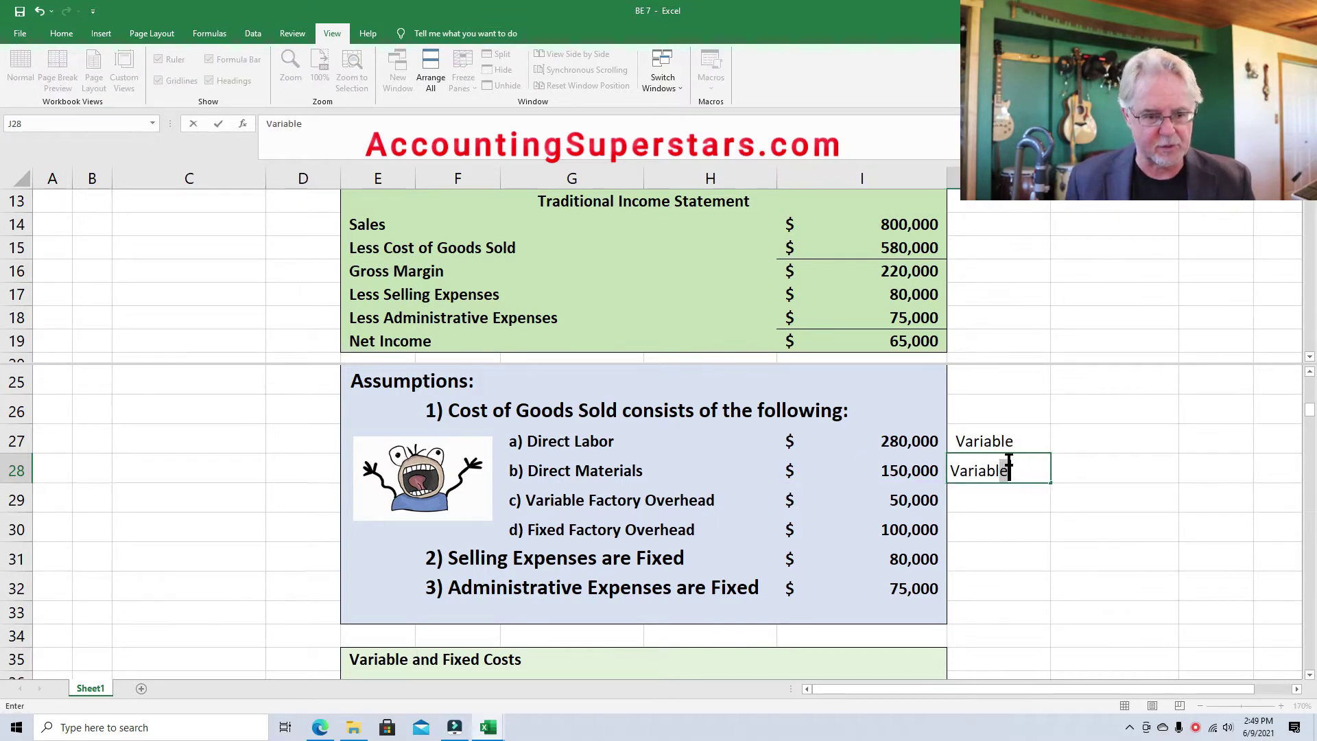
pyautogui.press('Return')
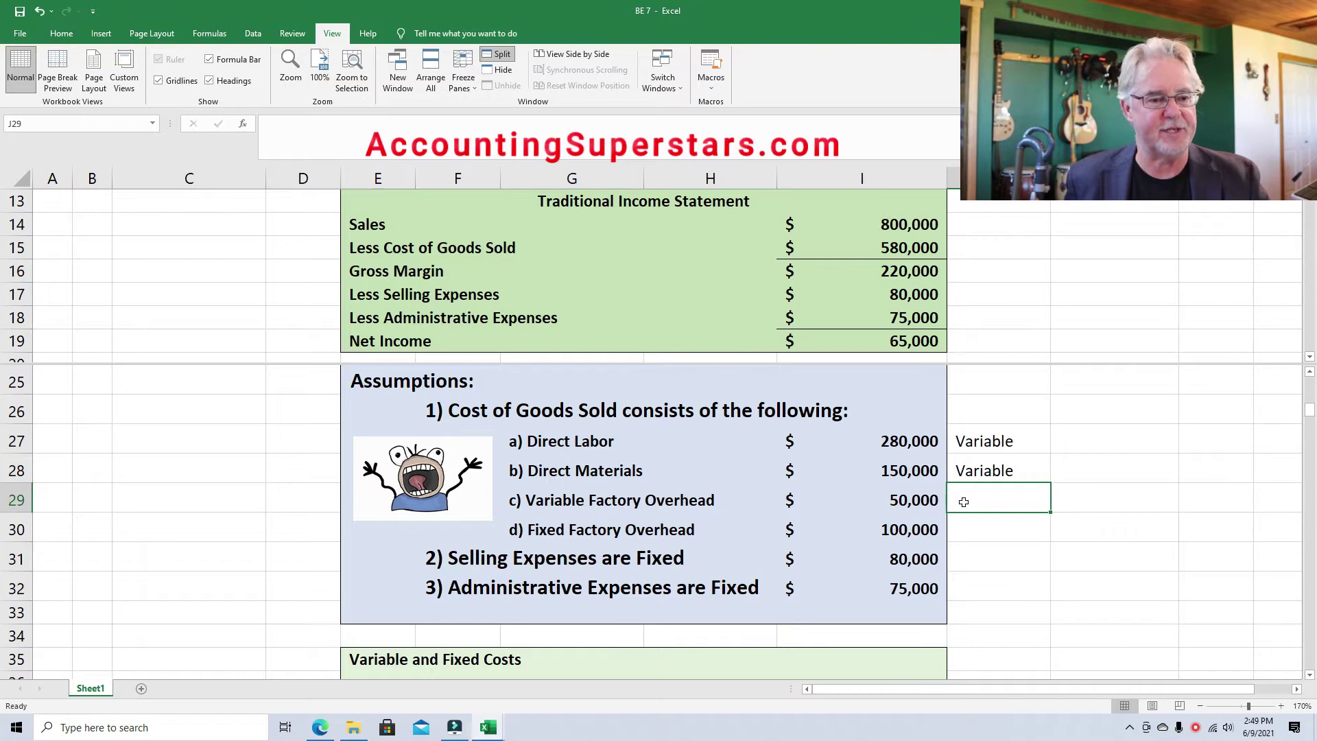
# Step: Examine the variable and fixed factory overhead, selling and administrative expense amounts in the assumptions, cells I29 to I32
pyautogui.click(870, 501)
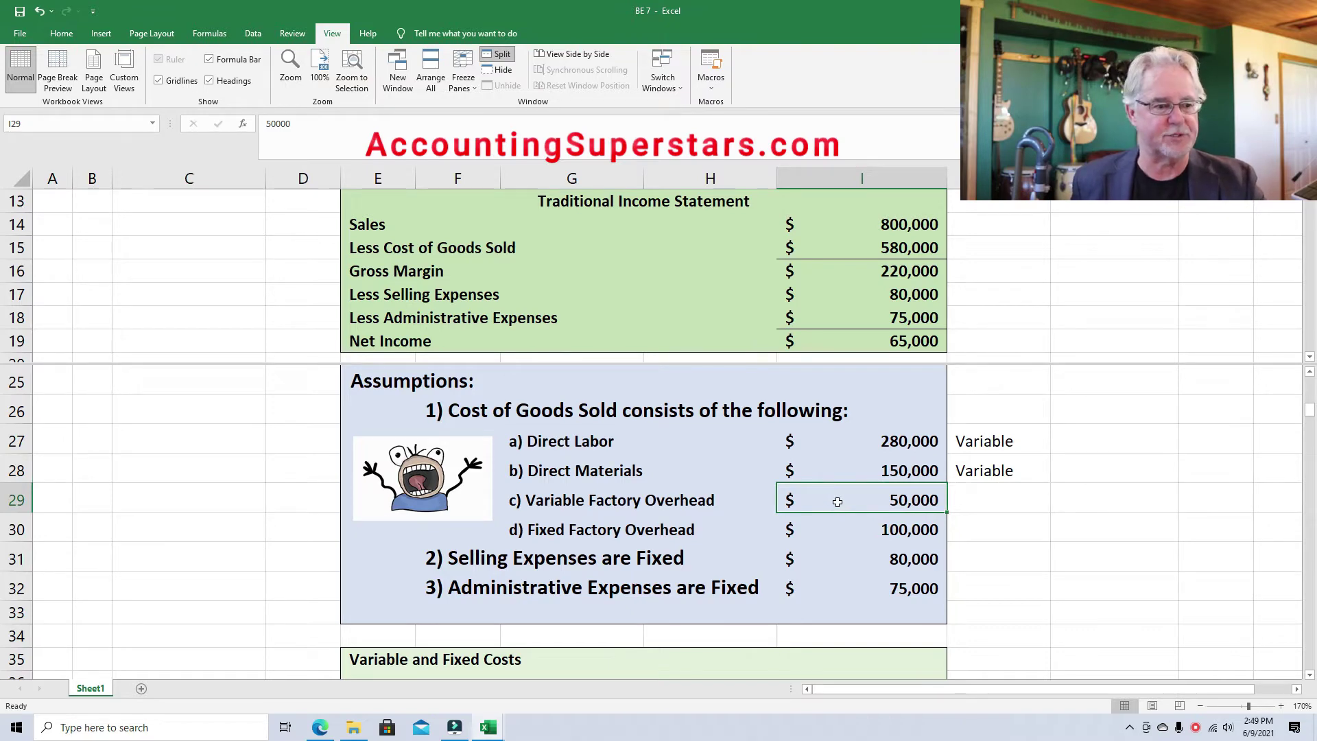
pyautogui.click(886, 531)
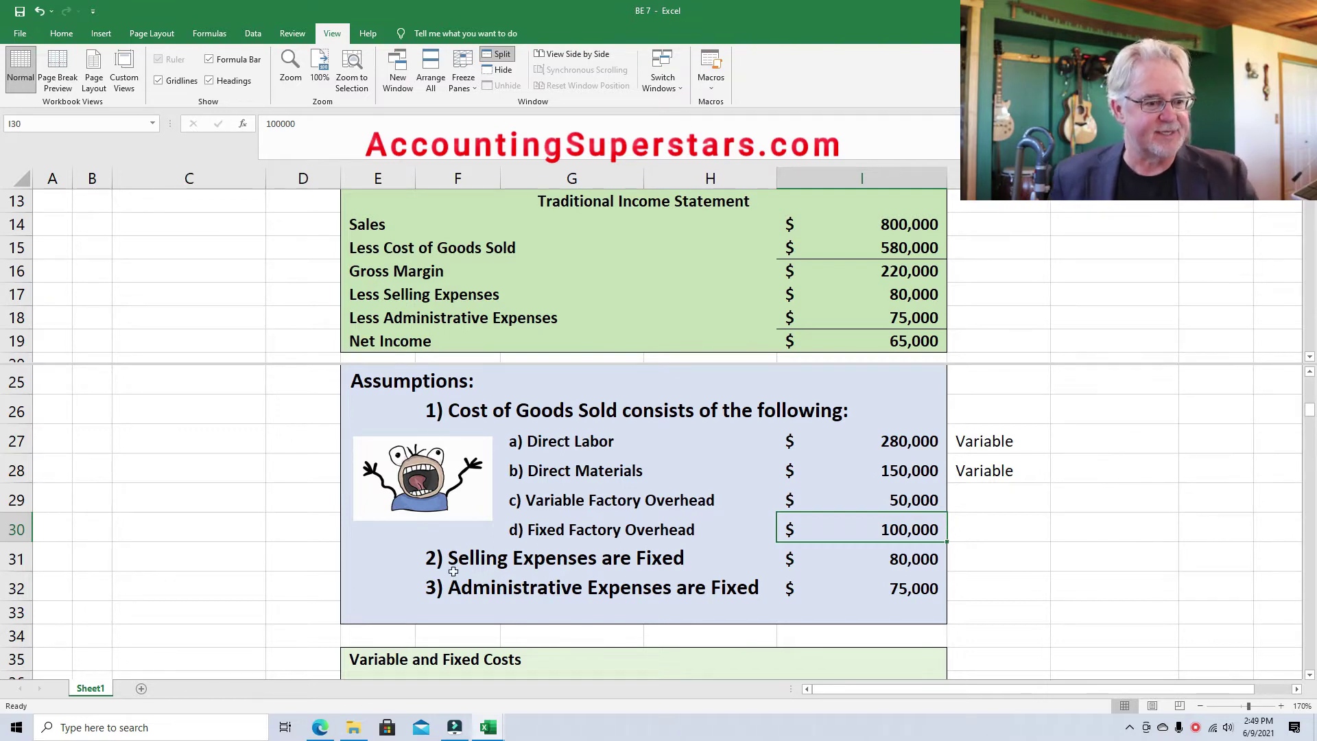
pyautogui.click(900, 562)
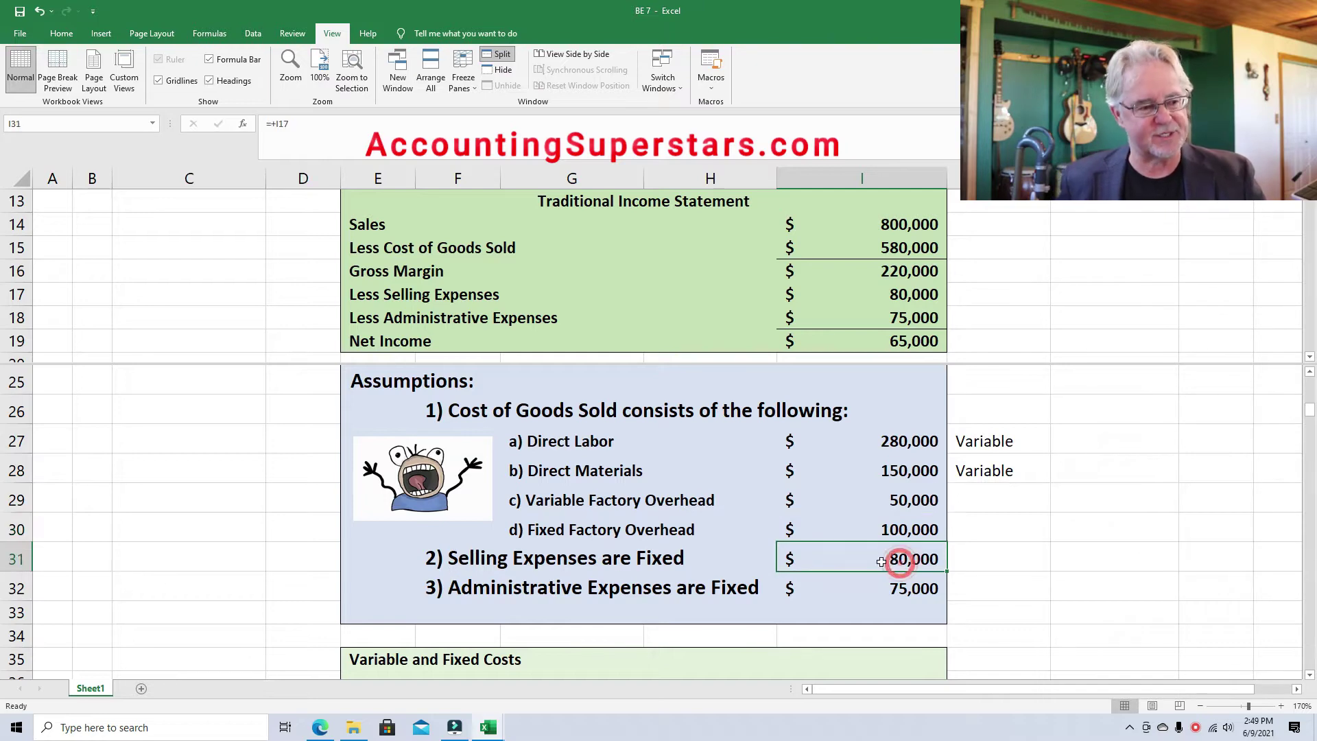
pyautogui.click(925, 587)
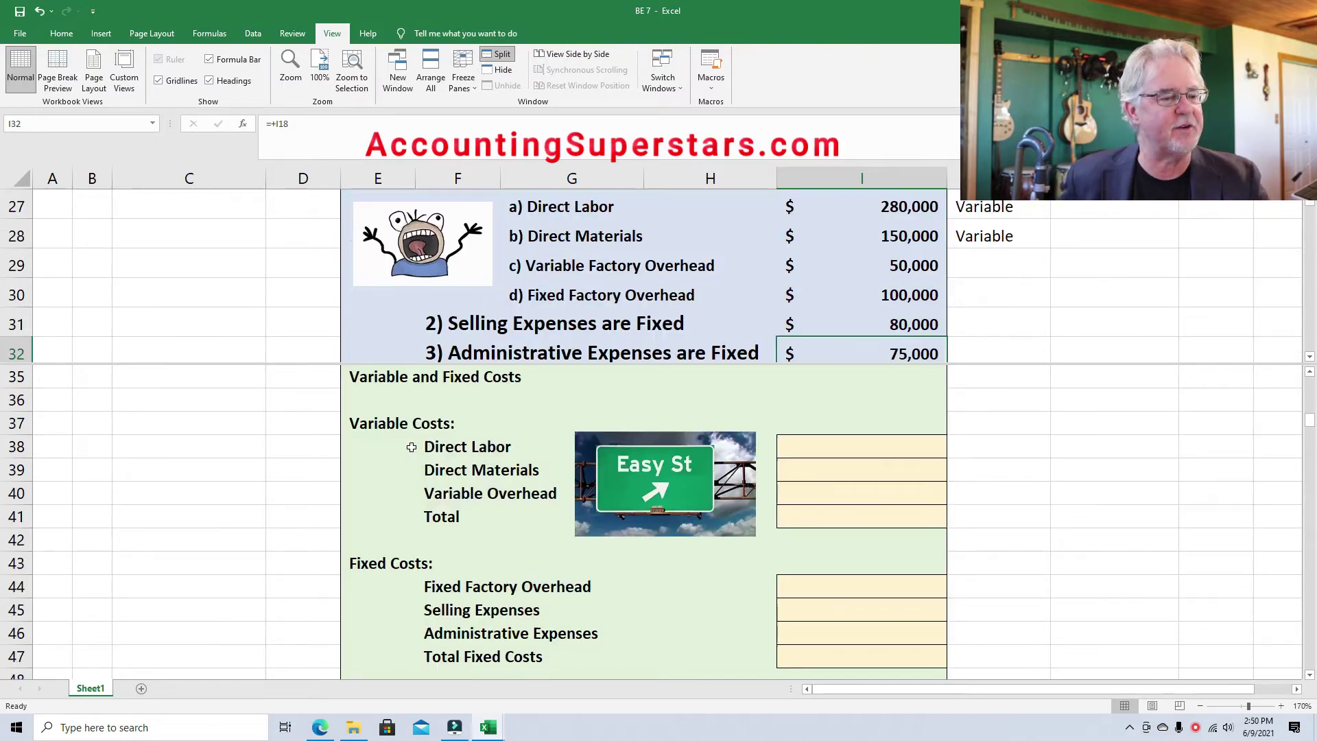
# Step: Fill the Direct Labor amount in the assumptions, cell I27, with the standard orange color
pyautogui.click(884, 448)
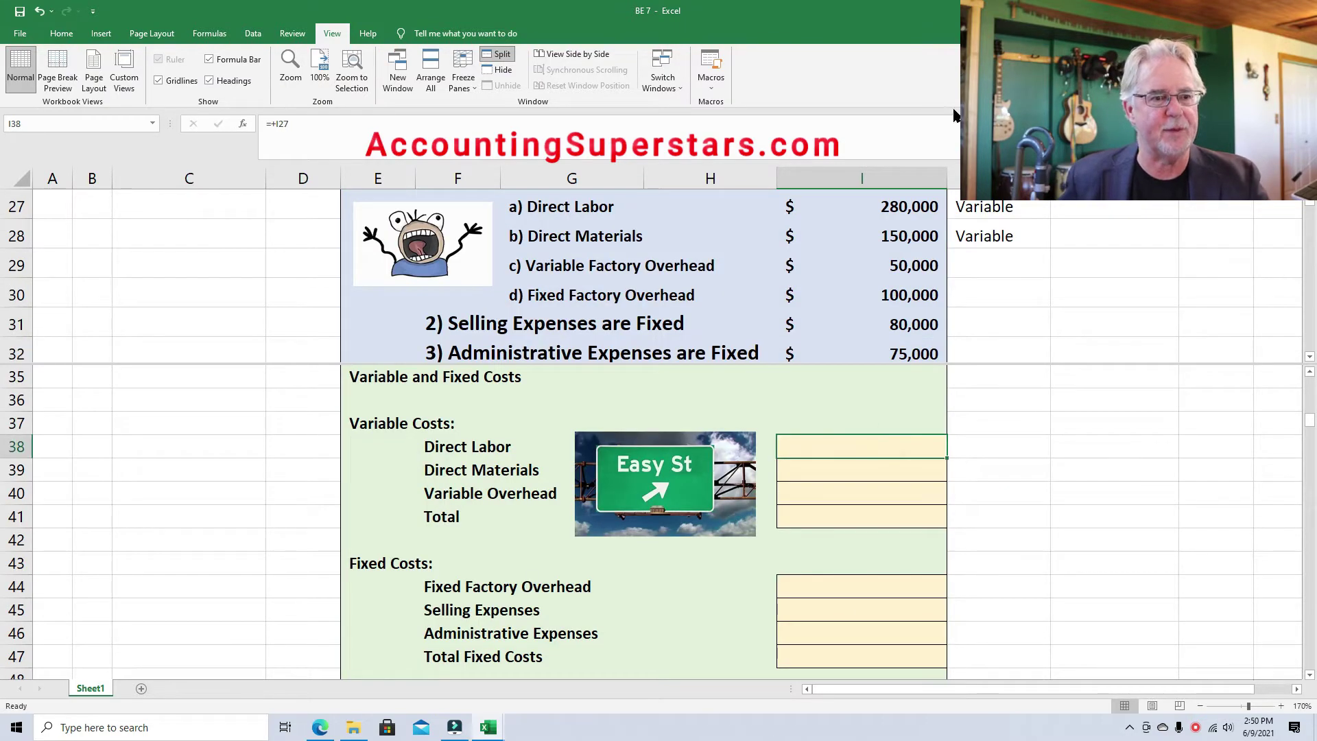
pyautogui.click(900, 206)
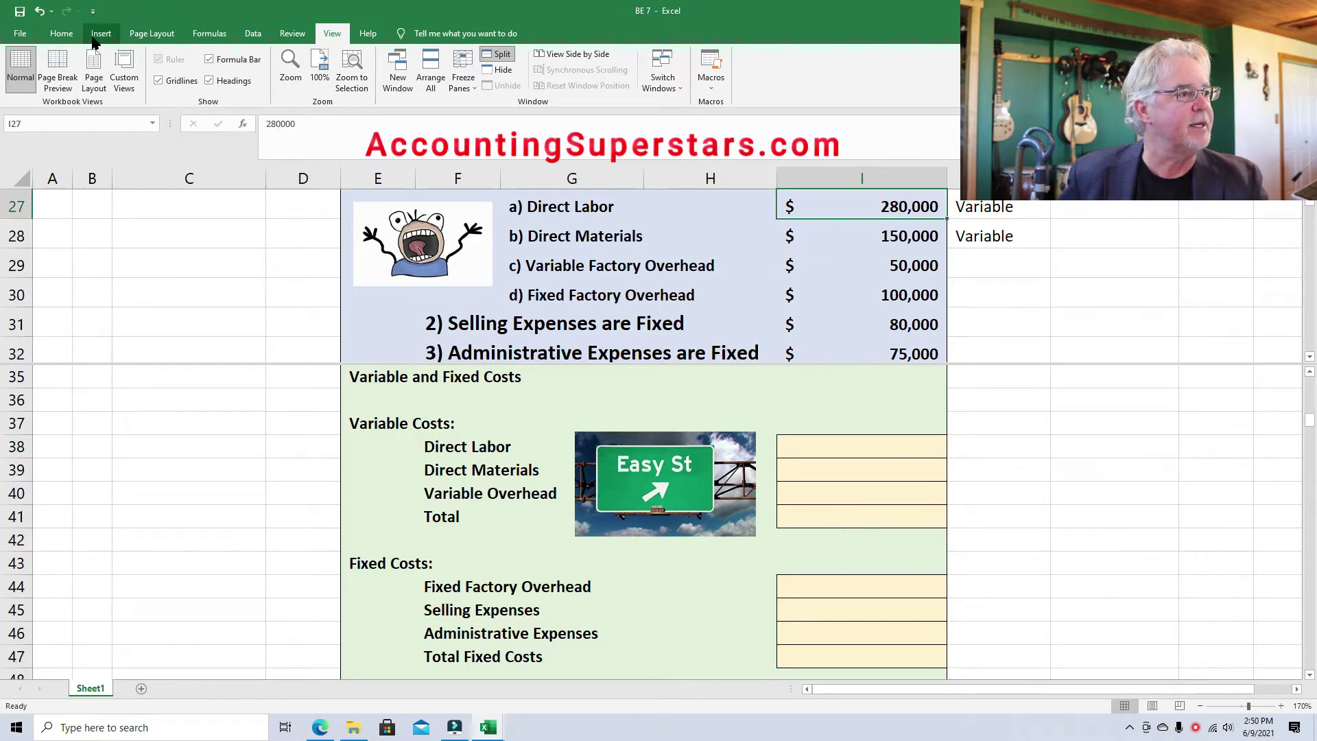
pyautogui.click(61, 33)
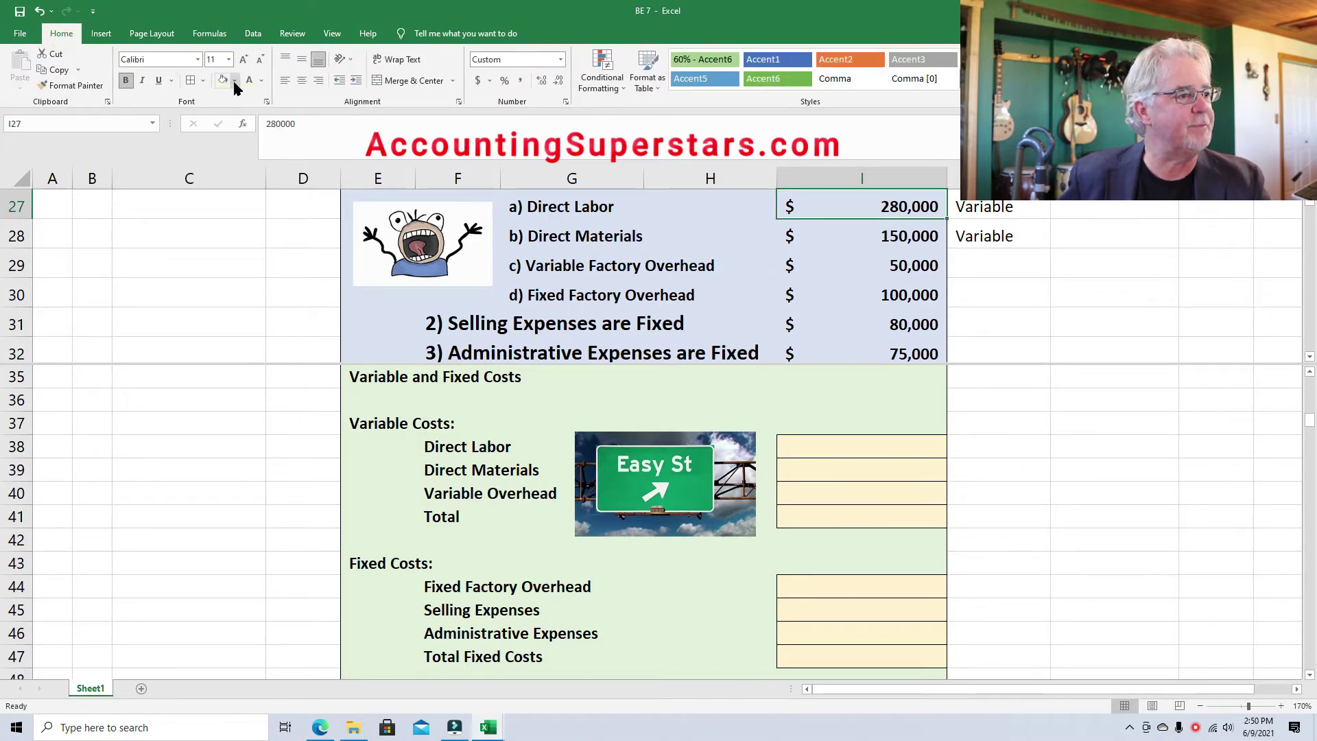
pyautogui.click(233, 81)
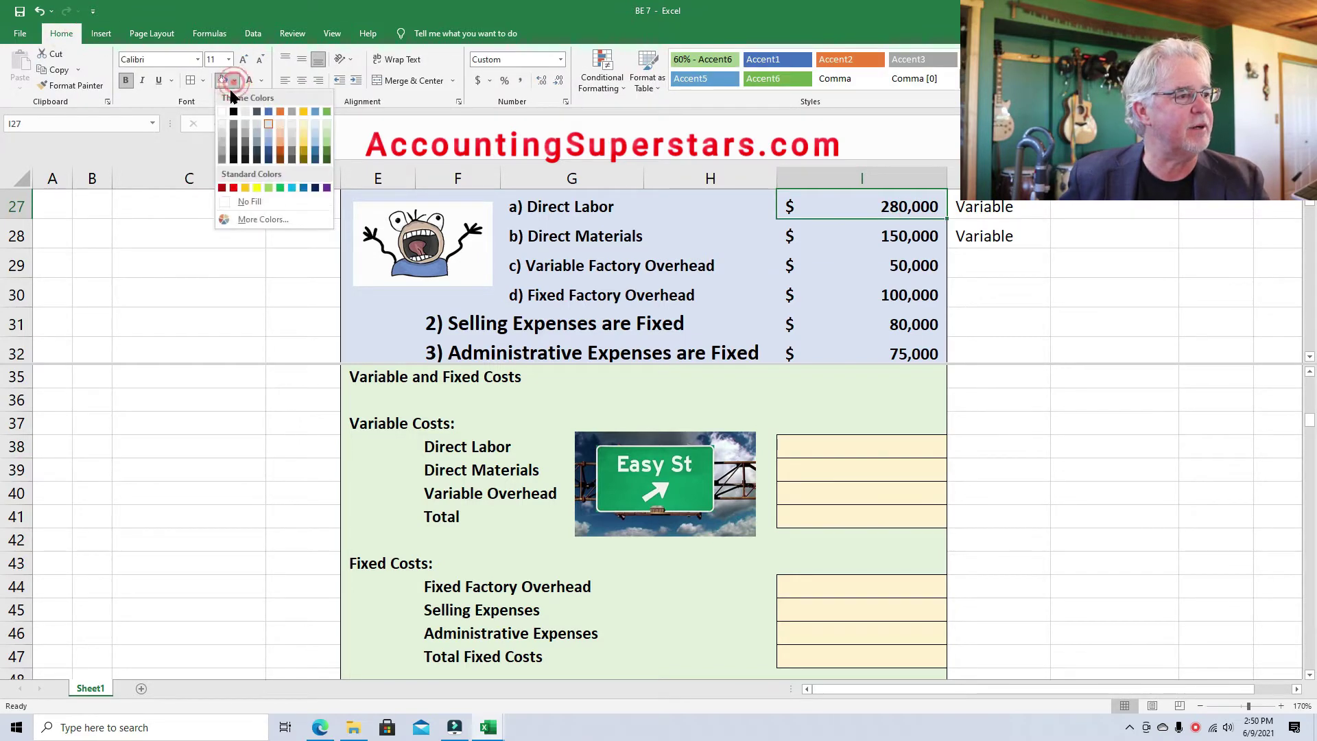
pyautogui.click(247, 189)
# Step: Reveal the Direct Labor variable cost in cell I38 by setting its font color to black
pyautogui.click(852, 447)
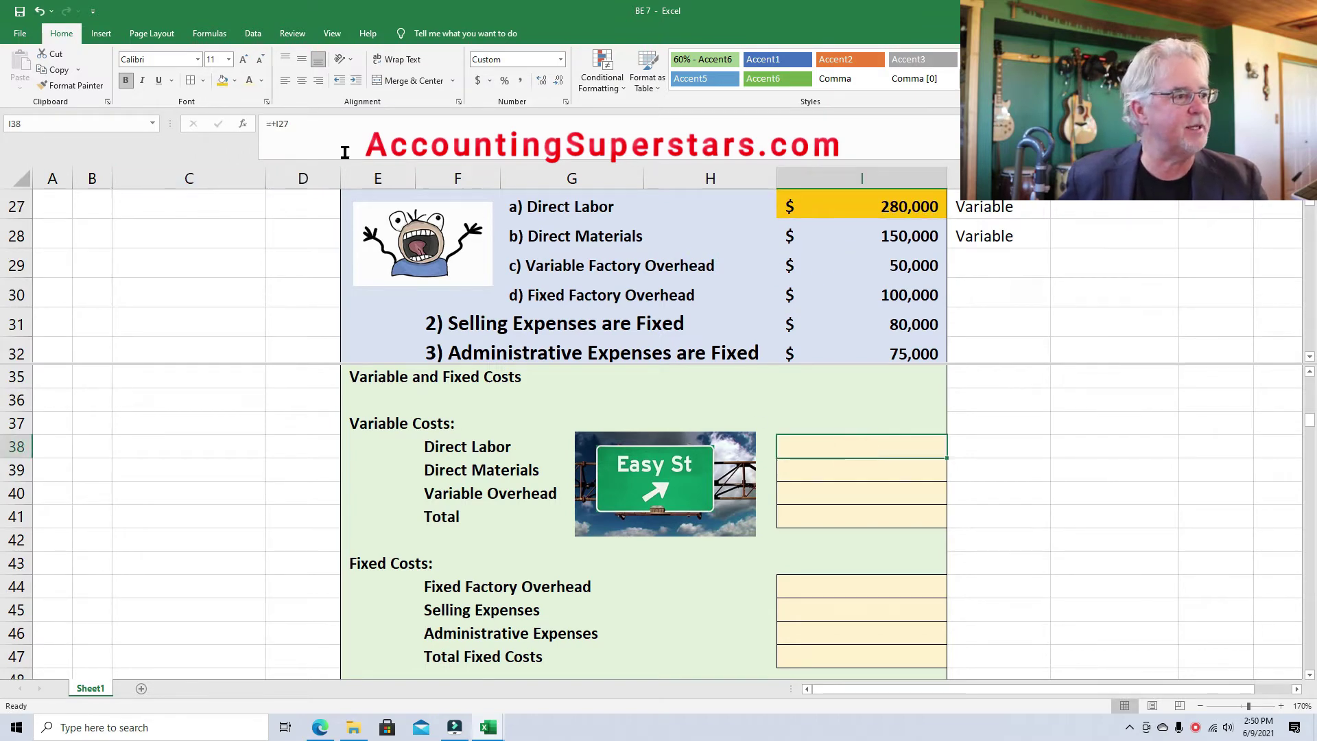
pyautogui.click(262, 81)
pyautogui.click(282, 98)
# Step: Fill the Direct Materials assumption I28 with orange and reveal its variable cost in I39 with a black font
pyautogui.click(866, 243)
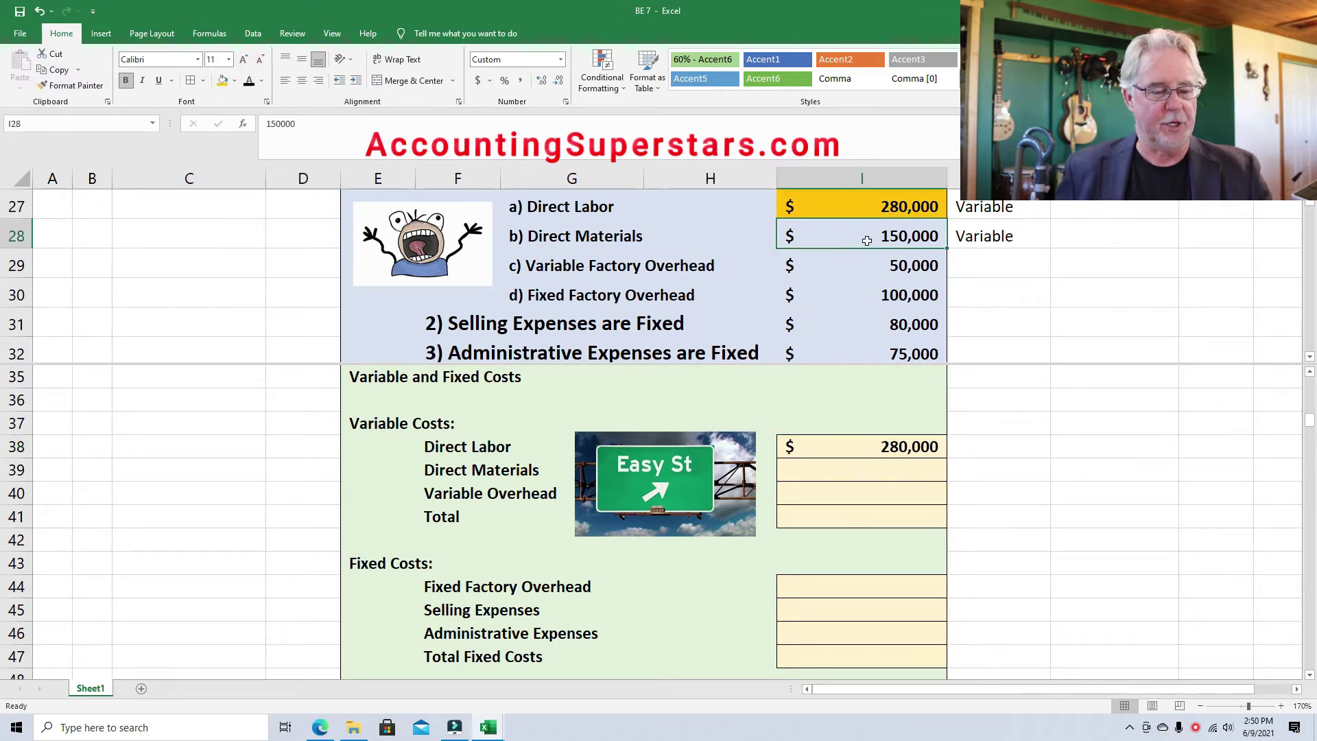
pyautogui.click(222, 81)
pyautogui.click(882, 467)
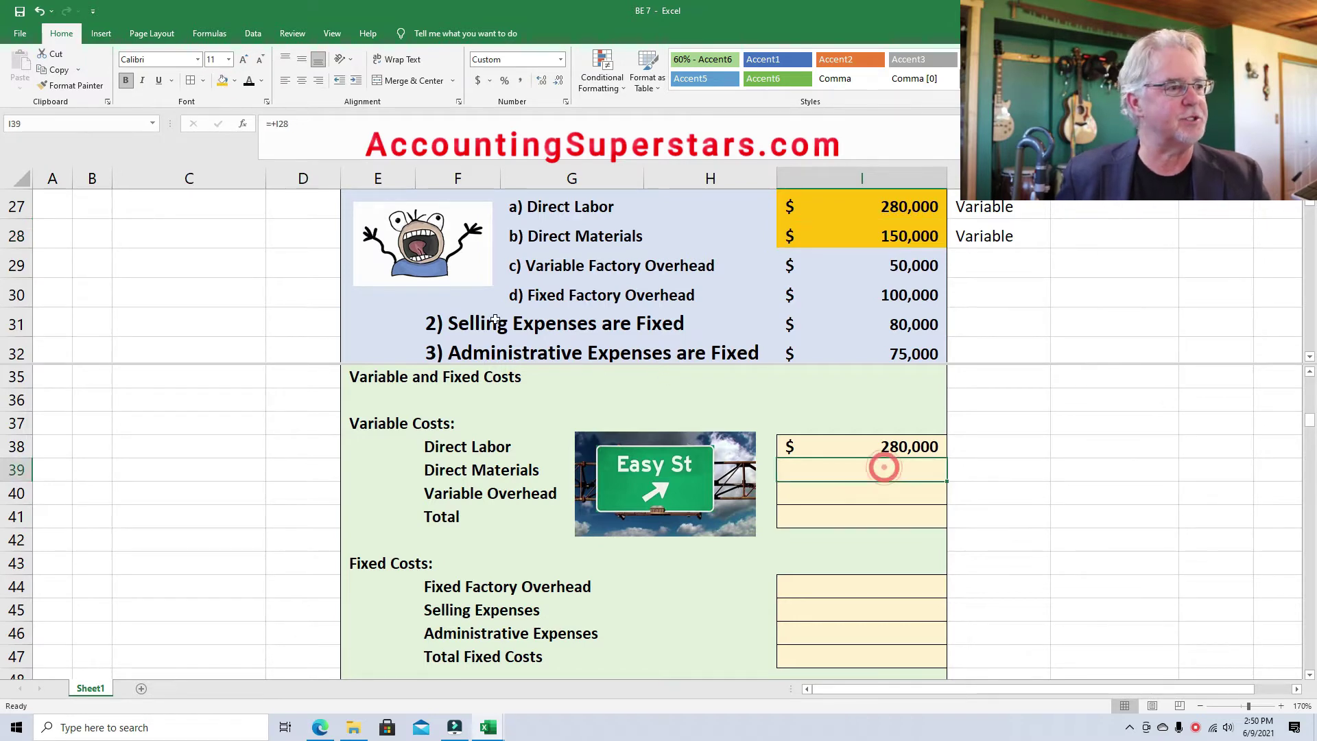
pyautogui.click(250, 83)
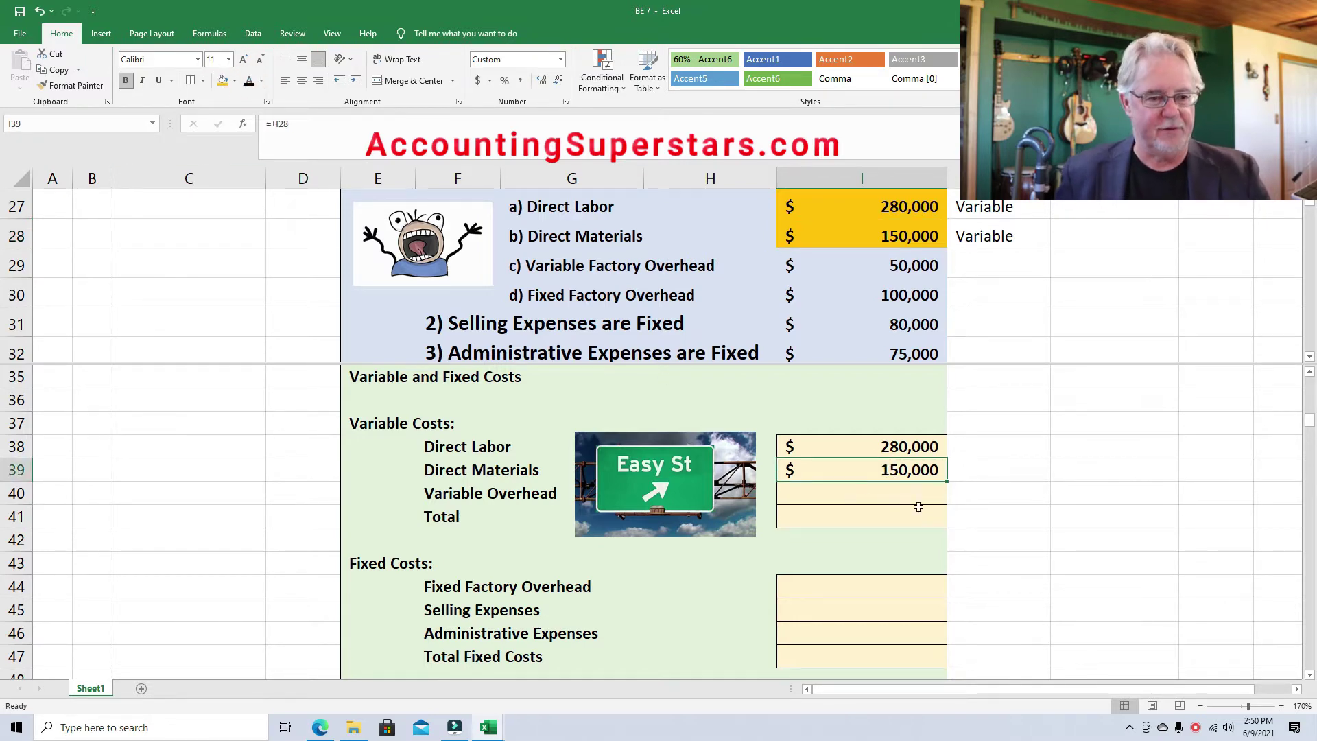
# Step: Fill the Variable Factory Overhead assumption I29 with orange and reveal the Variable Overhead and Total cells, I40 and I41, in black font
pyautogui.click(879, 499)
pyautogui.click(881, 266)
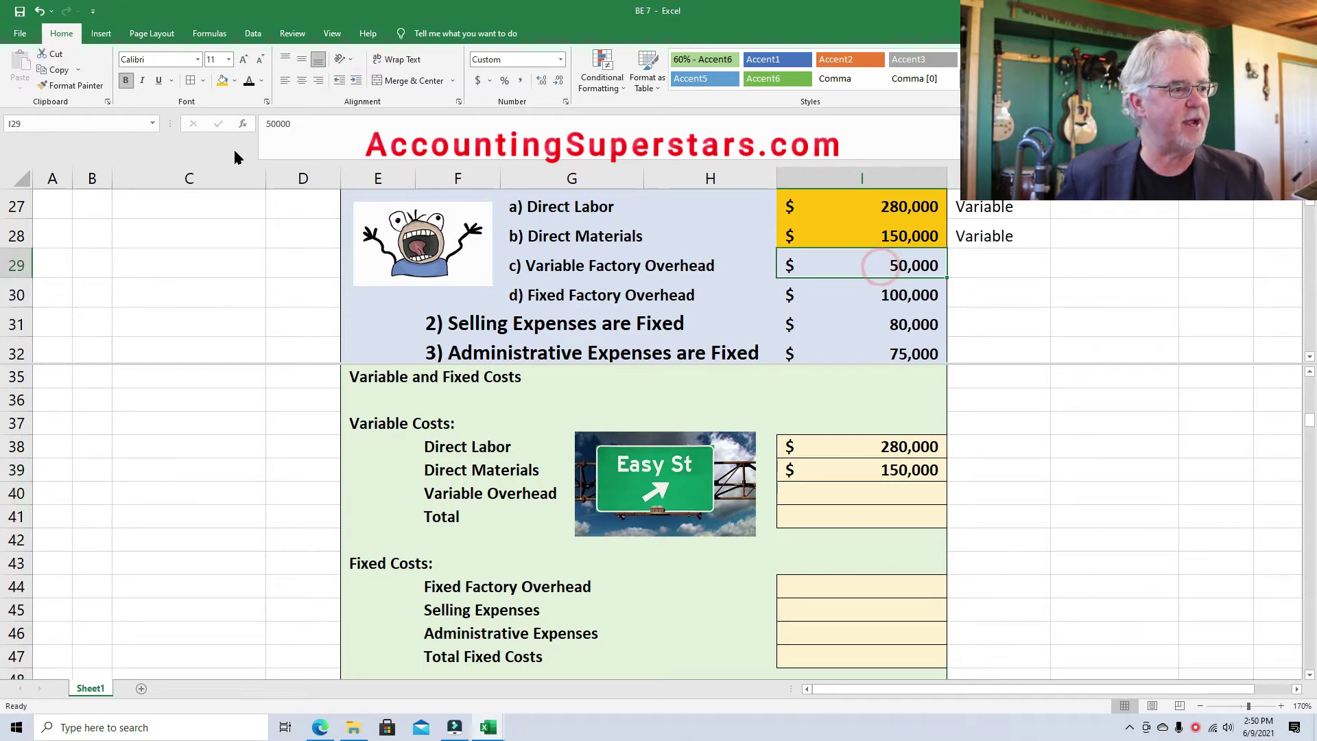
pyautogui.click(223, 80)
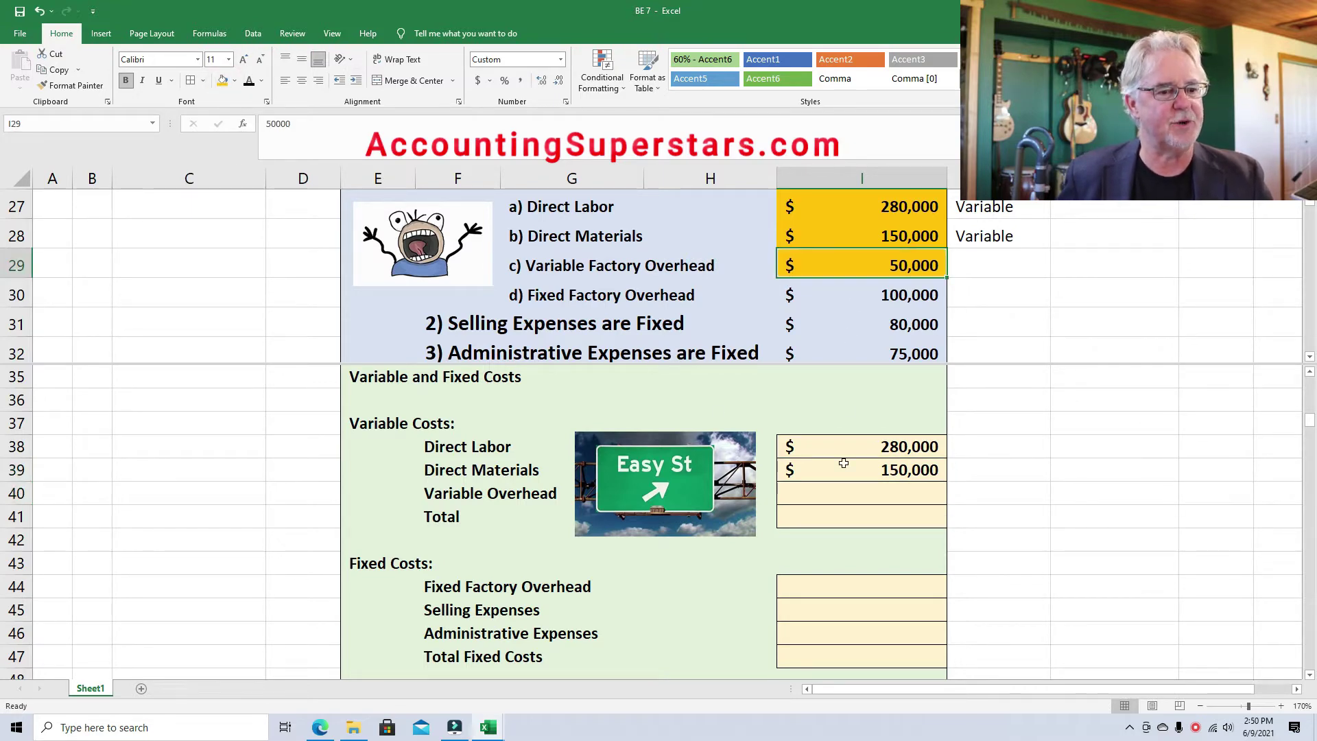
pyautogui.click(900, 490)
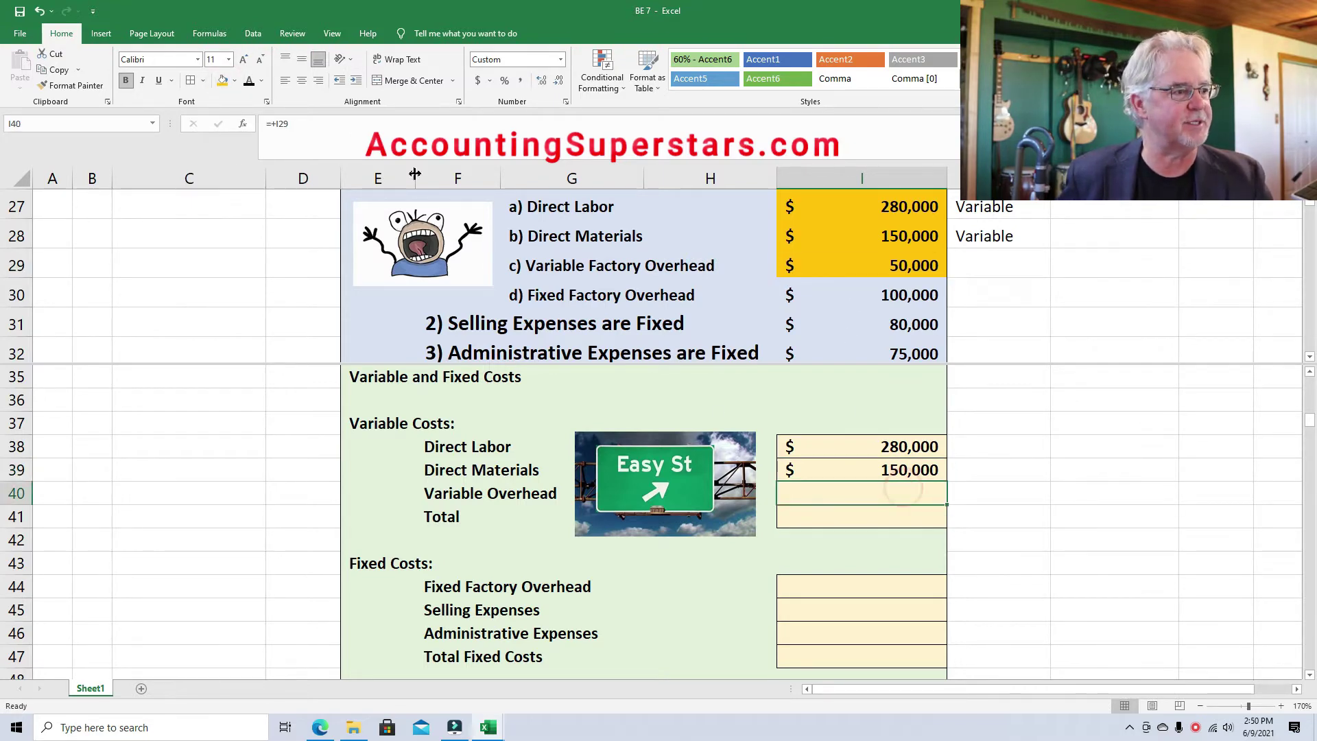
pyautogui.click(250, 83)
pyautogui.click(849, 518)
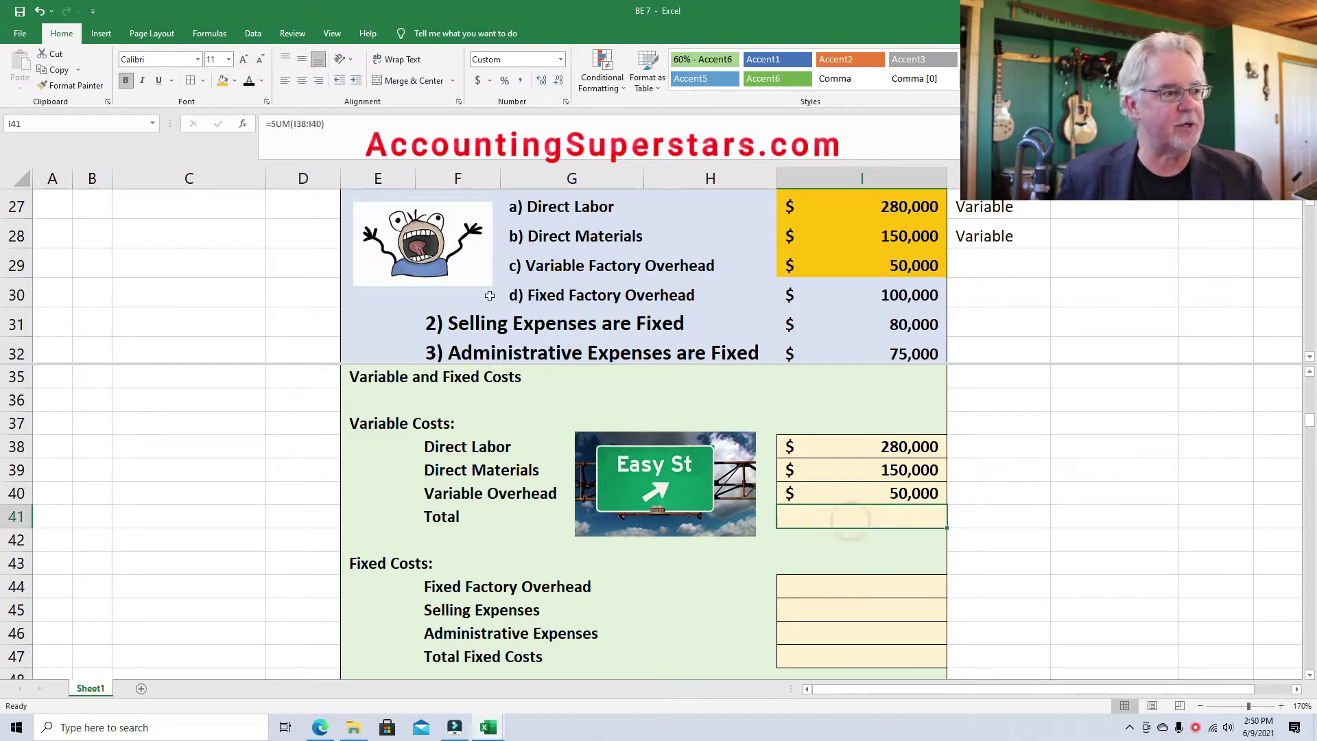
pyautogui.click(248, 88)
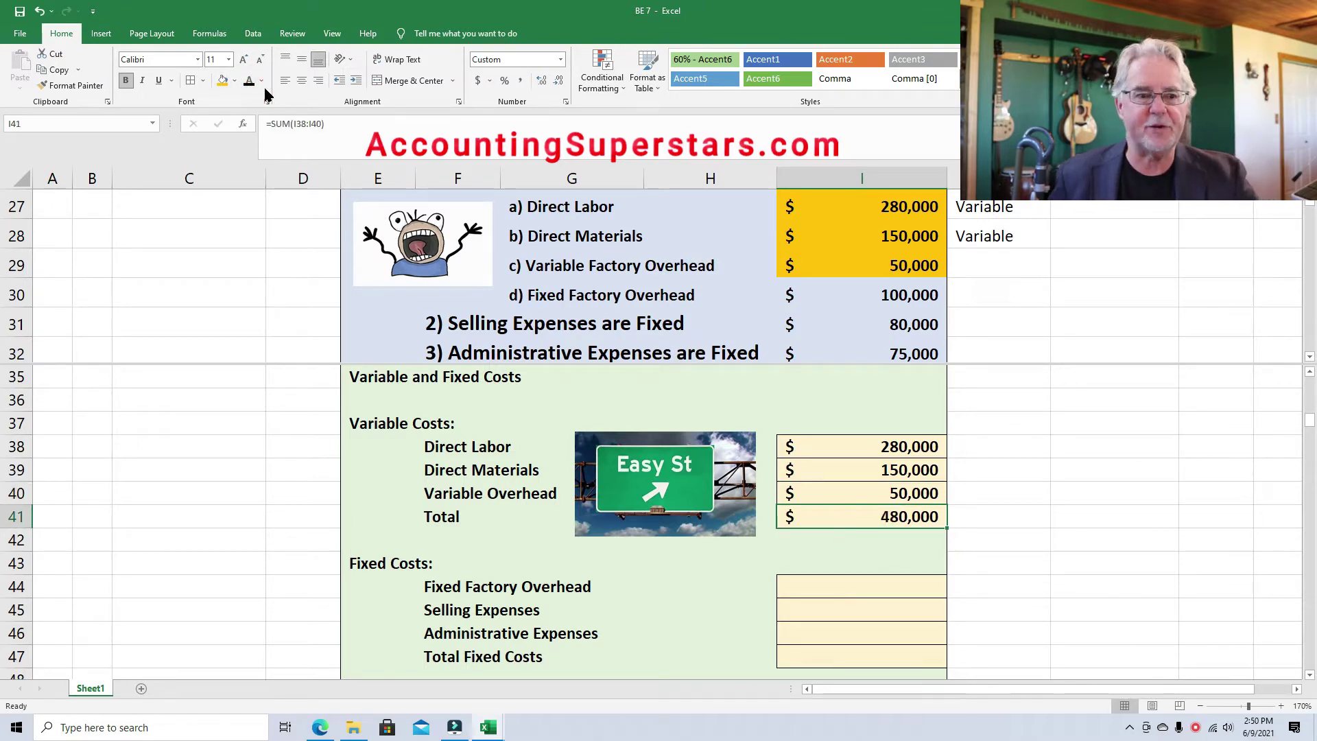
# Step: Fill the Fixed Factory Overhead assumption I30 with orange and reveal its fixed cost in I44 with a black font
pyautogui.click(1310, 675)
pyautogui.click(1310, 675)
pyautogui.click(1309, 675)
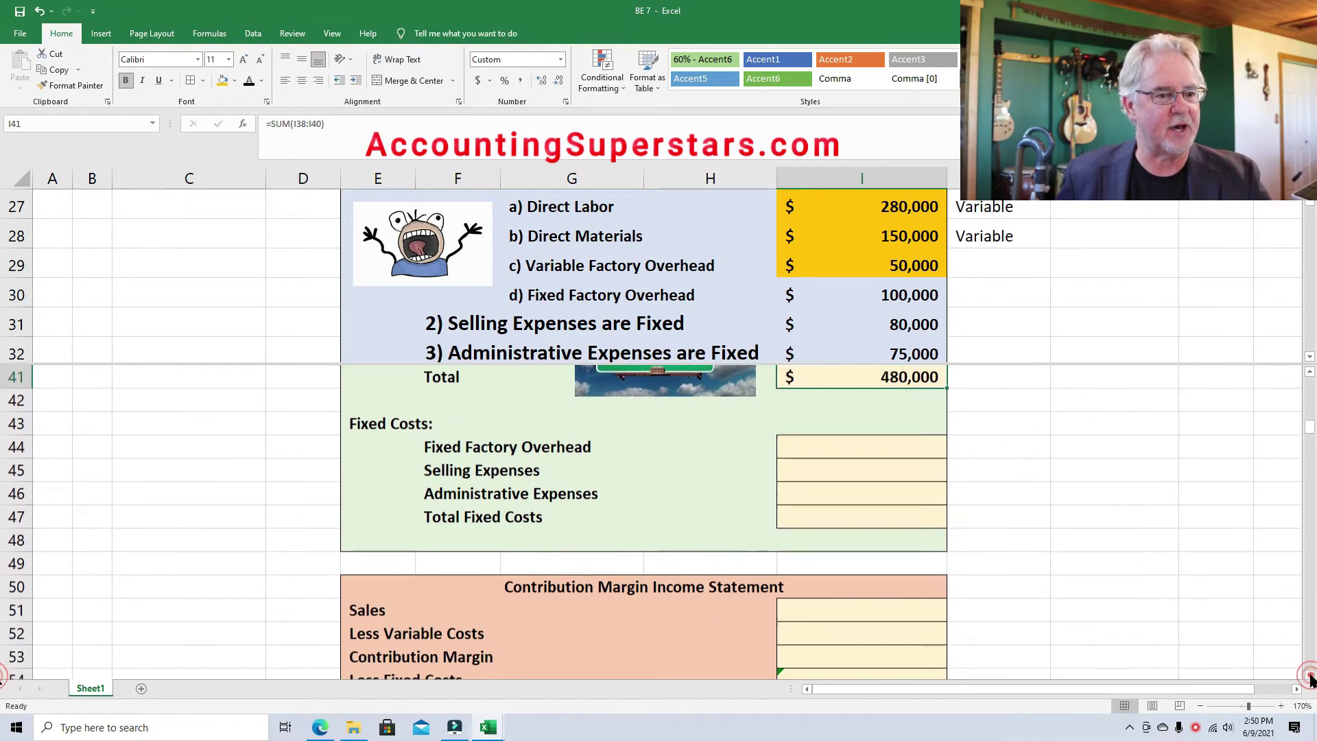
pyautogui.click(1309, 357)
pyautogui.click(864, 266)
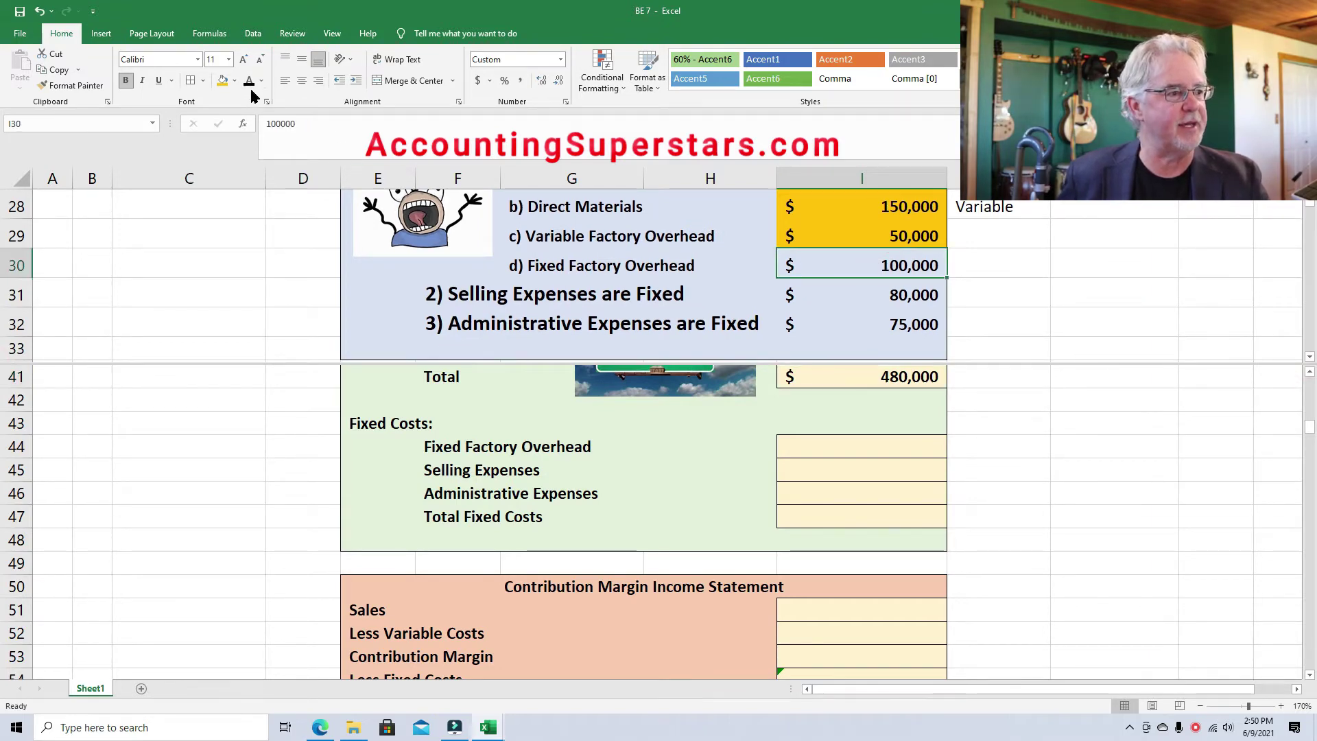
pyautogui.click(223, 80)
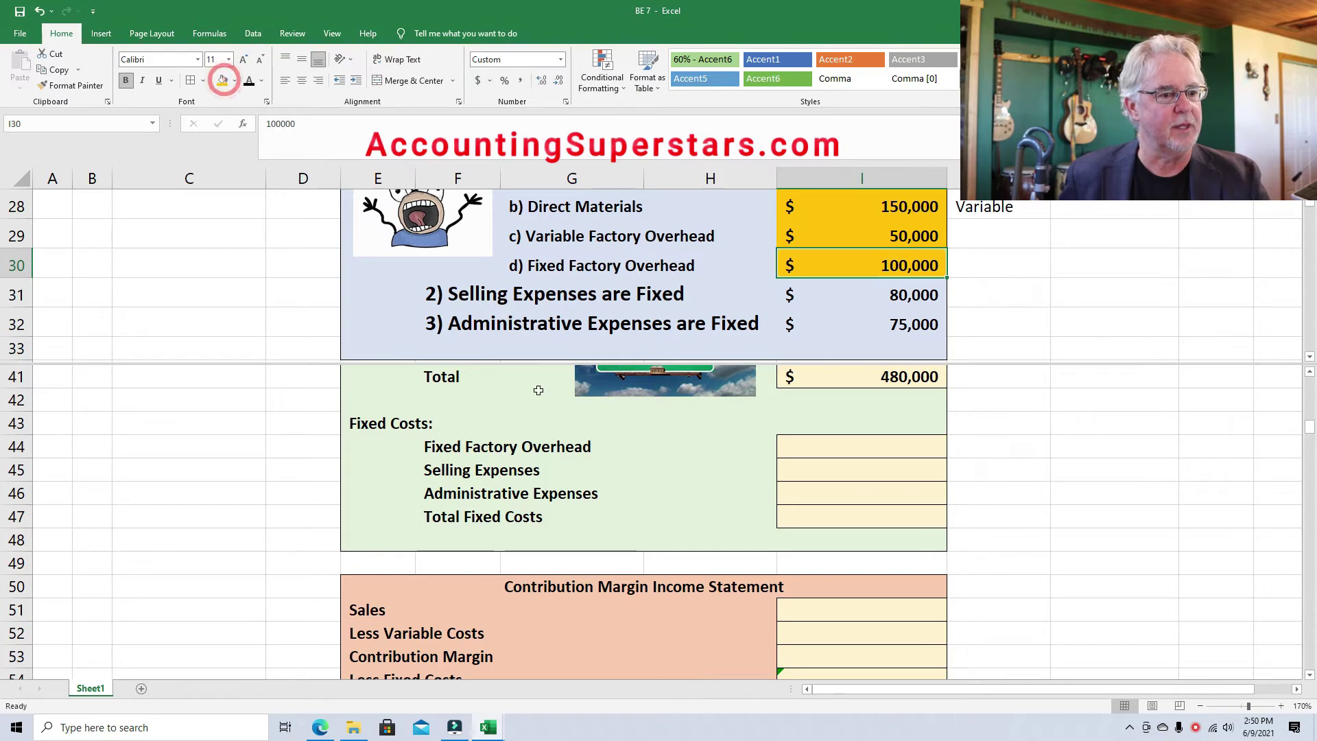
pyautogui.click(874, 449)
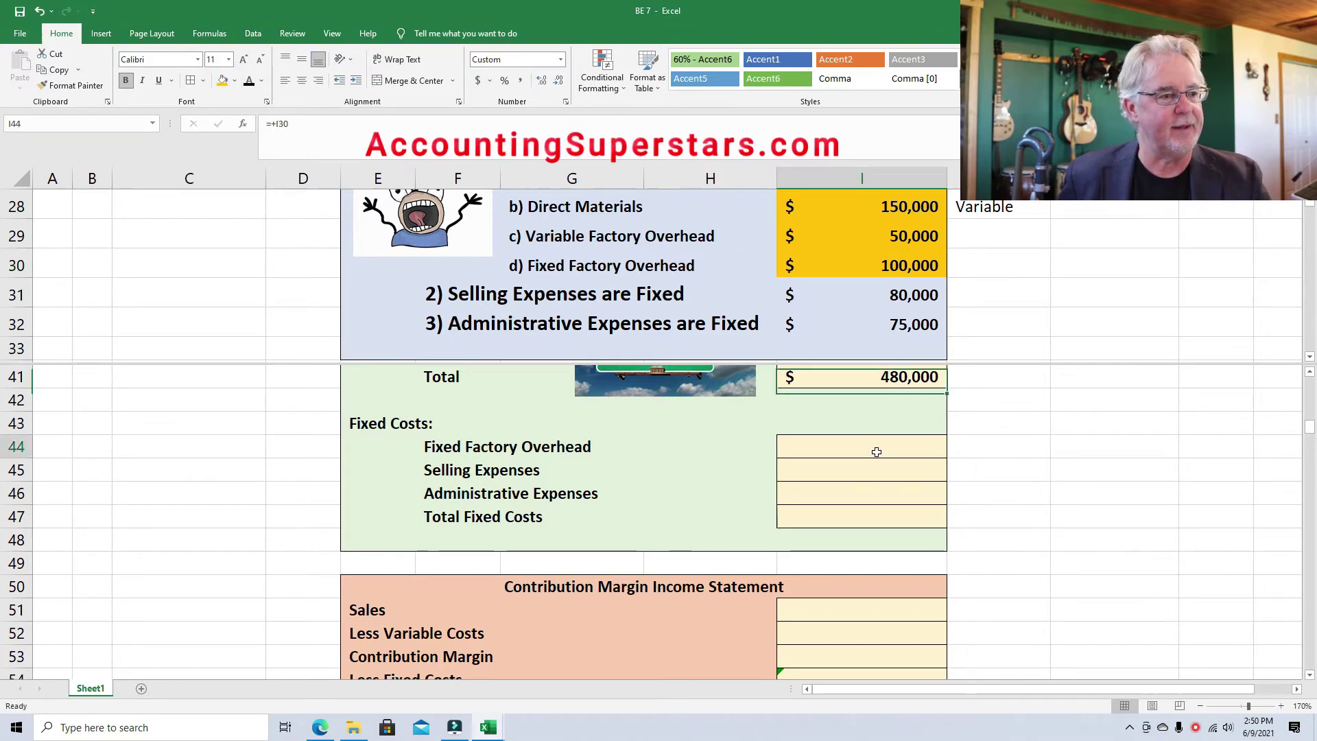
pyautogui.click(249, 80)
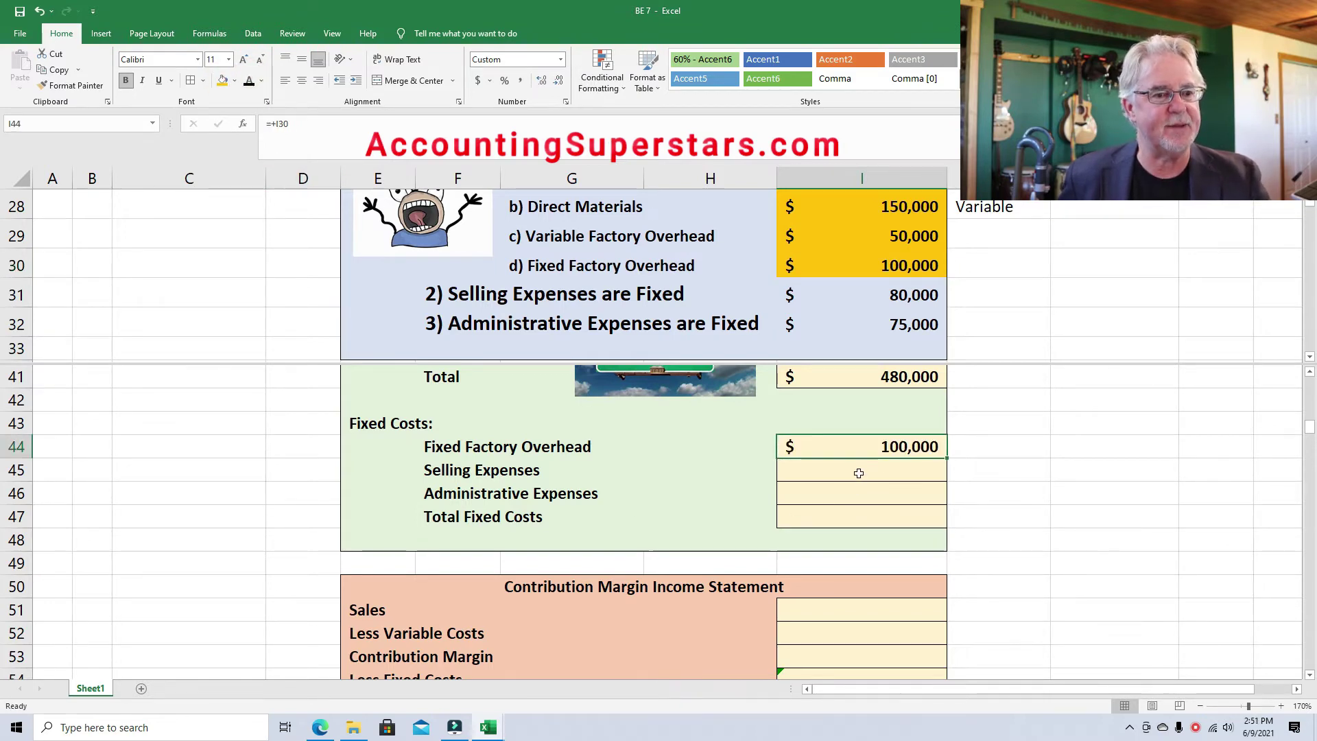
# Step: Fill the Selling Expenses assumption I31 with orange and reveal its fixed cost in I45 with a black font
pyautogui.click(891, 302)
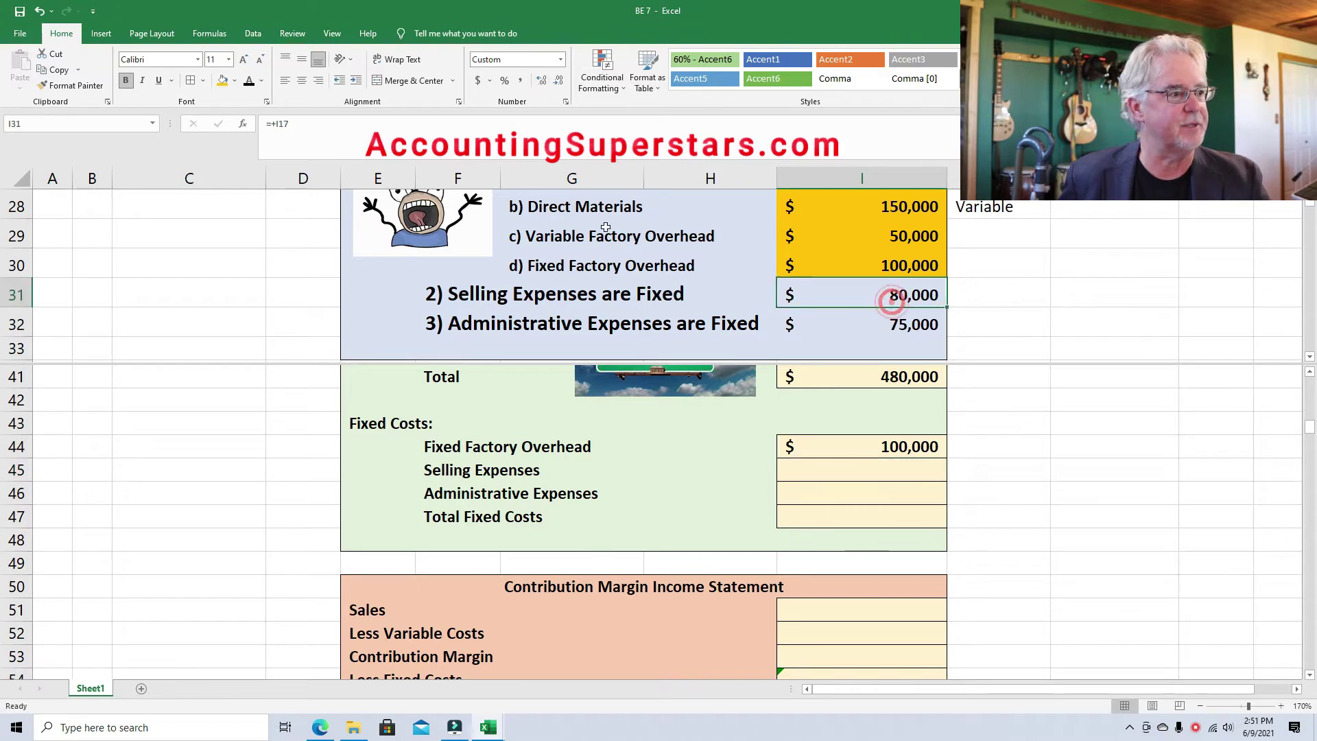
pyautogui.click(222, 80)
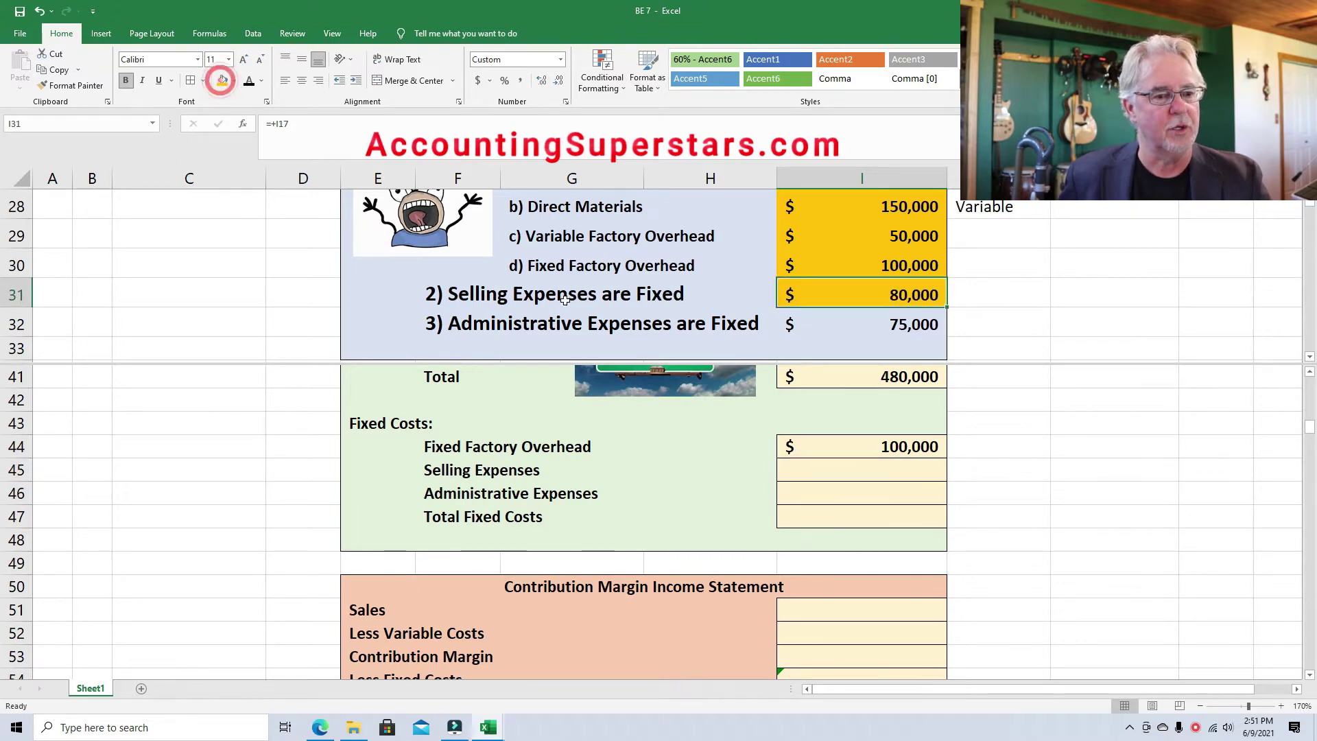
pyautogui.click(864, 468)
pyautogui.write('=+I31')
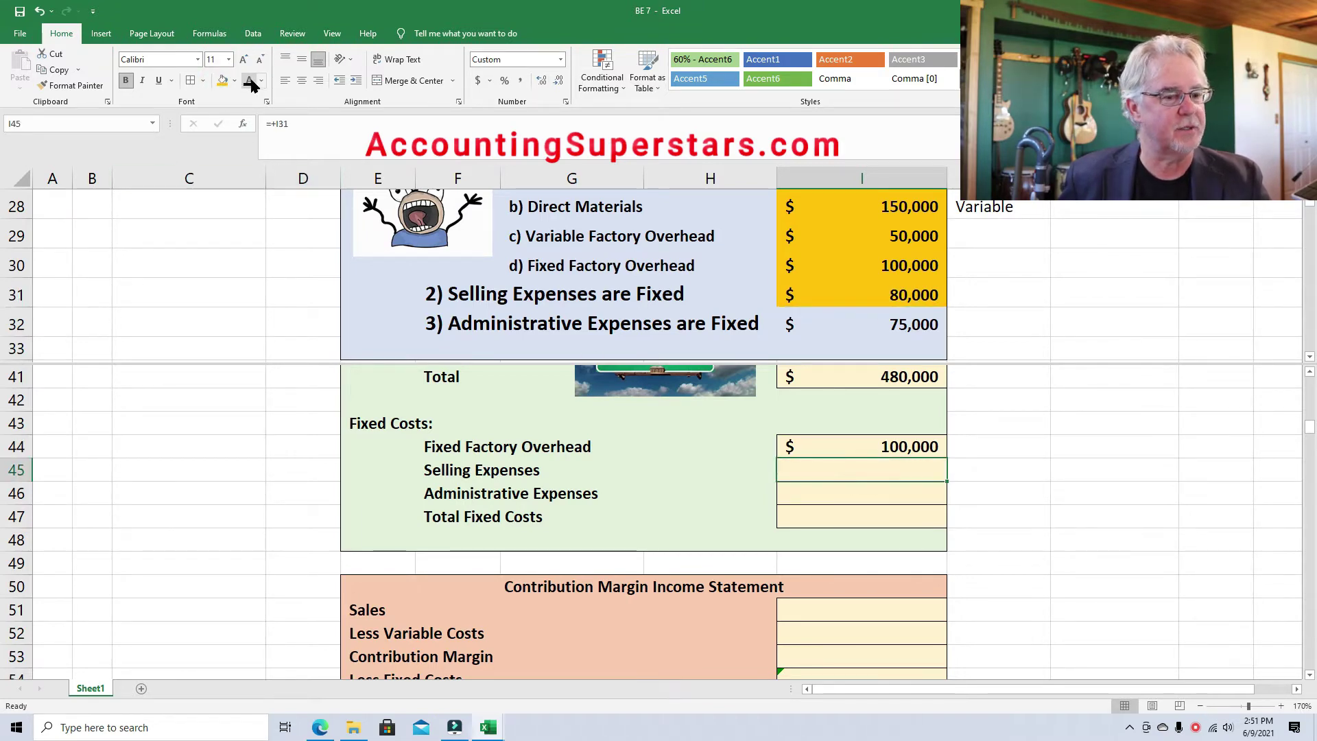
pyautogui.click(251, 80)
# Step: Fill the Administrative Expenses assumption I32 with orange and reveal the Administrative Expenses and Total Fixed Costs cells, I46 and I47, in black font
pyautogui.click(835, 494)
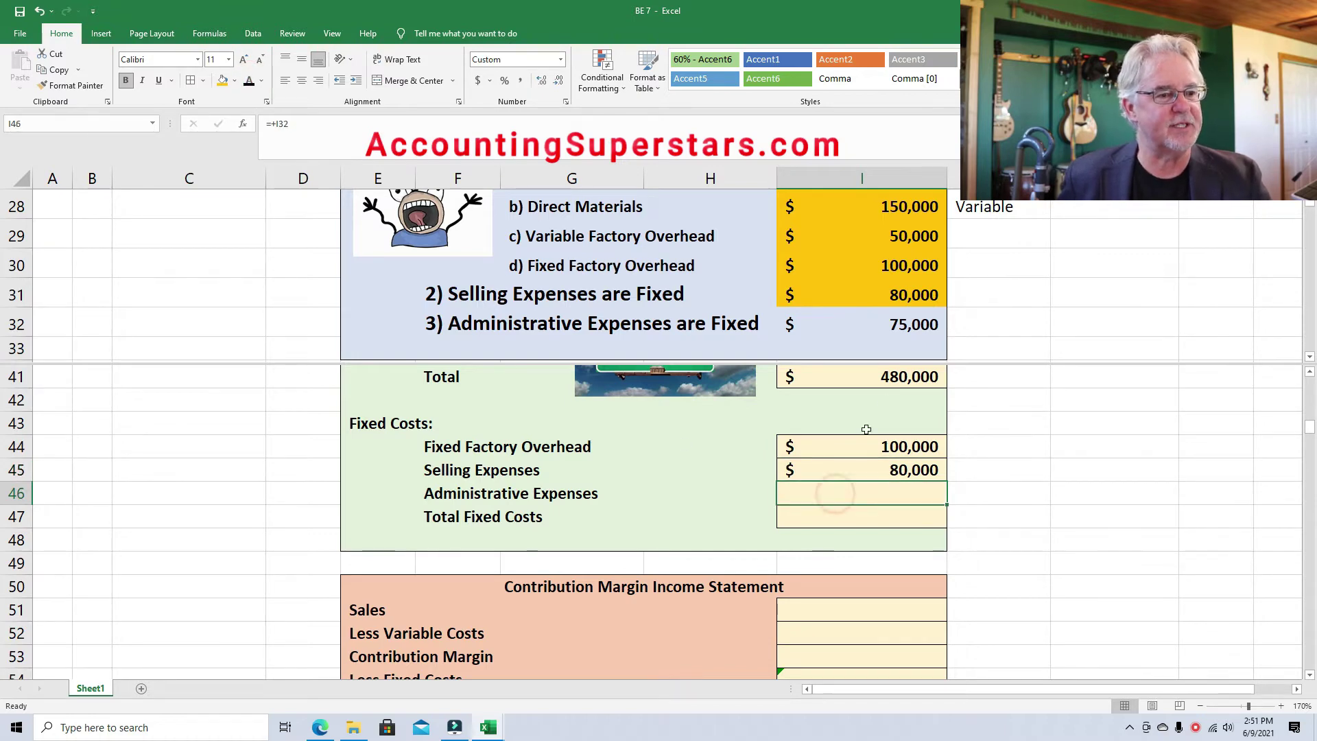
pyautogui.click(912, 324)
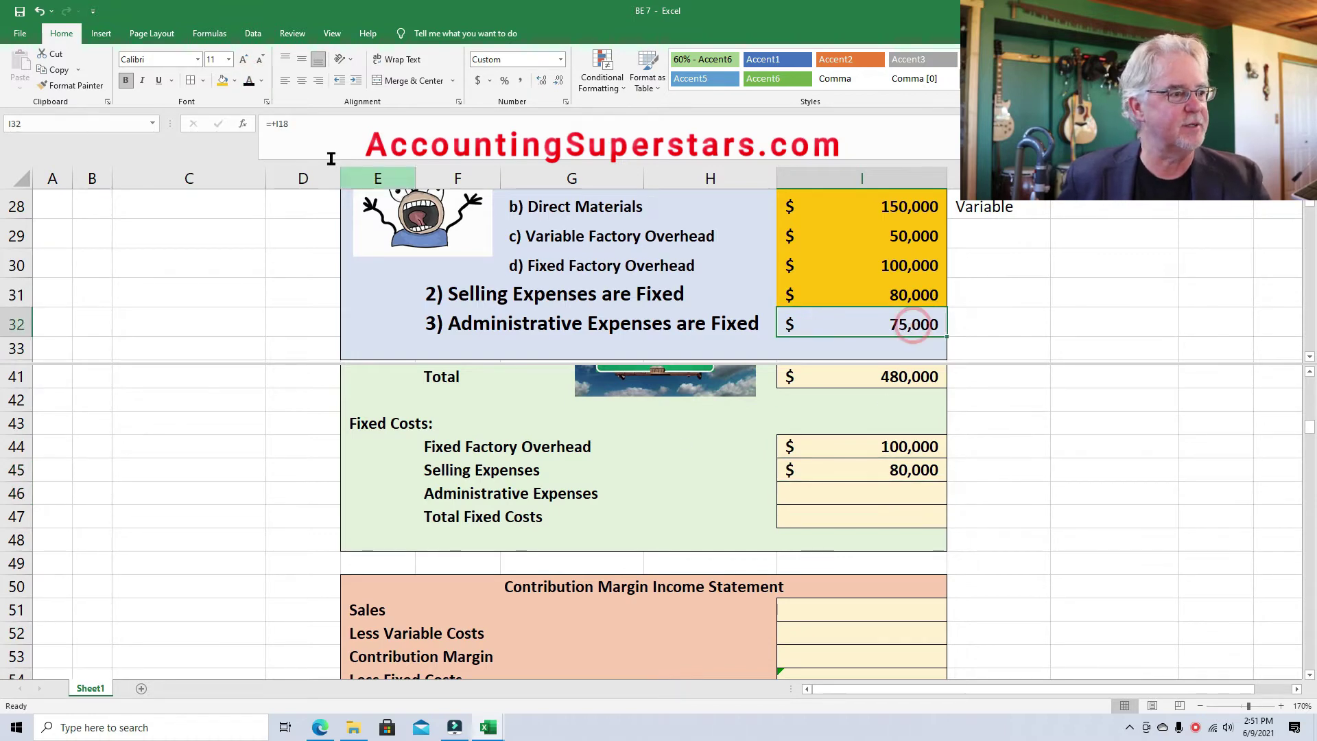
pyautogui.click(224, 80)
pyautogui.click(878, 494)
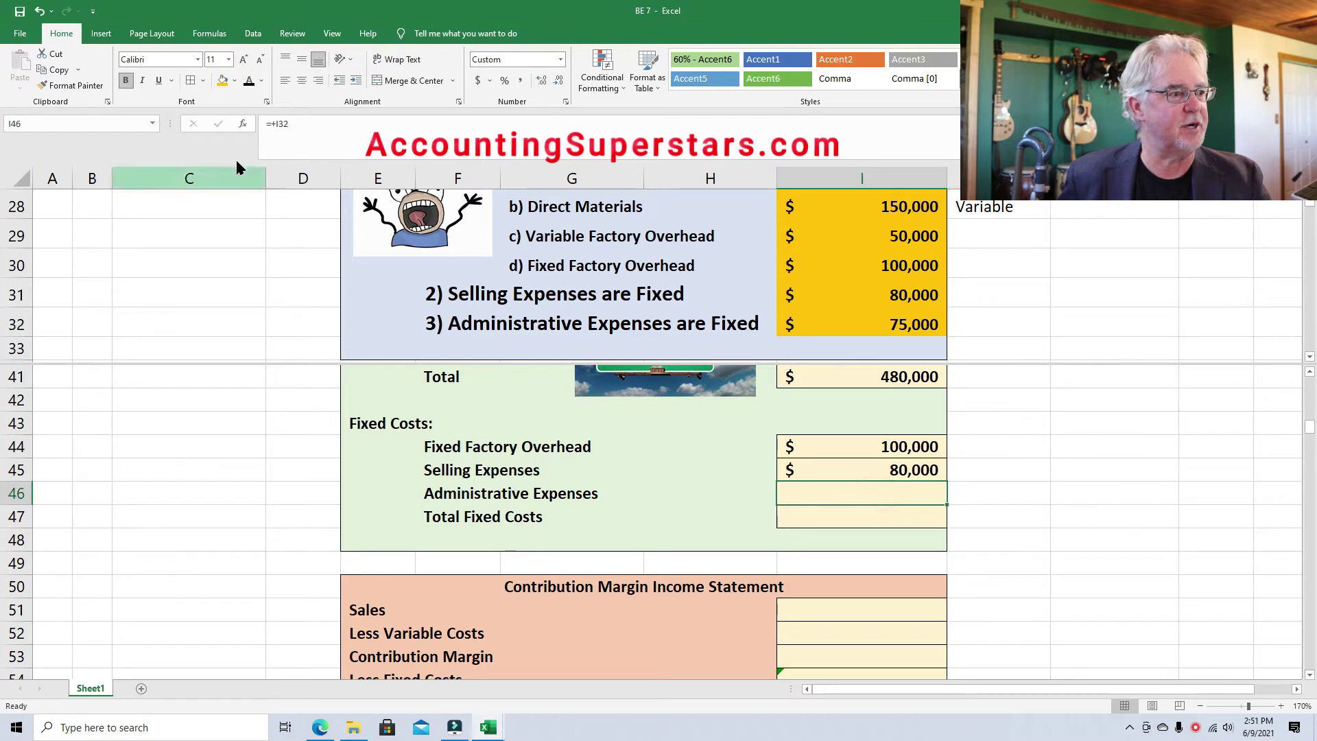
pyautogui.click(251, 82)
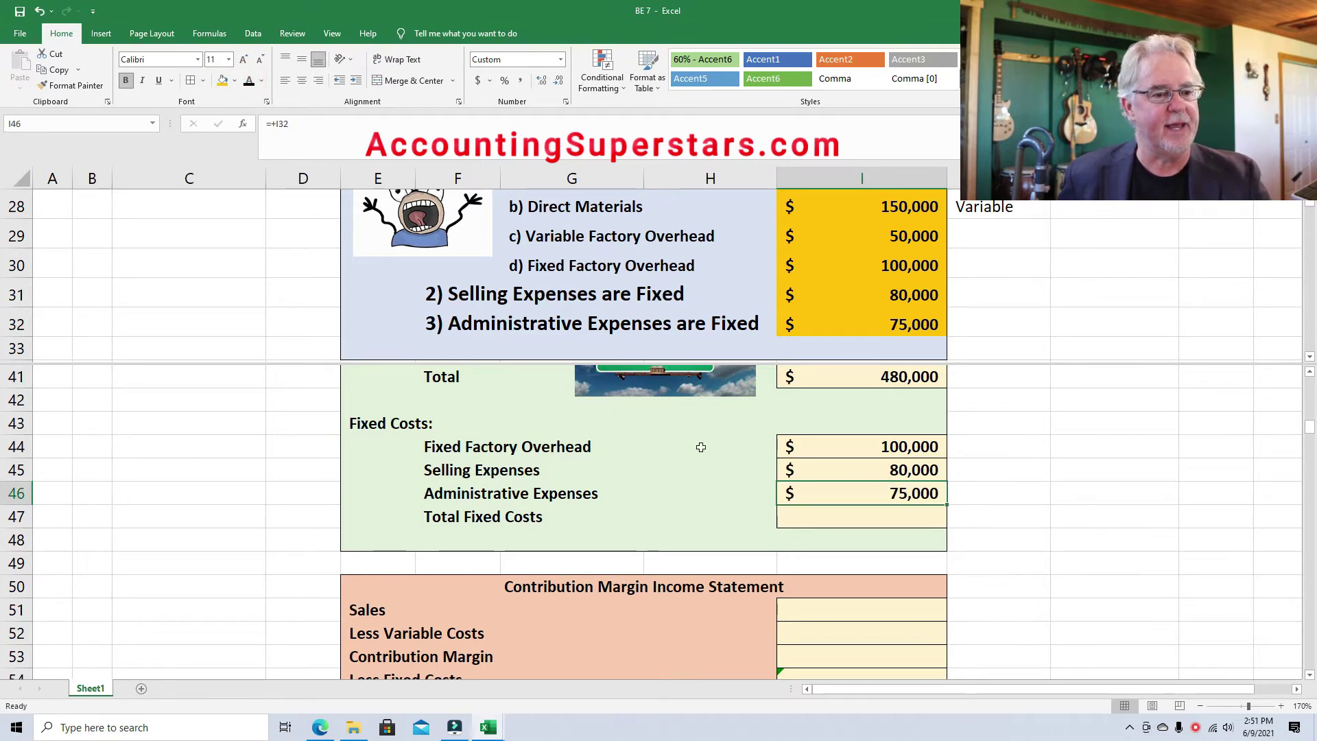
pyautogui.click(878, 509)
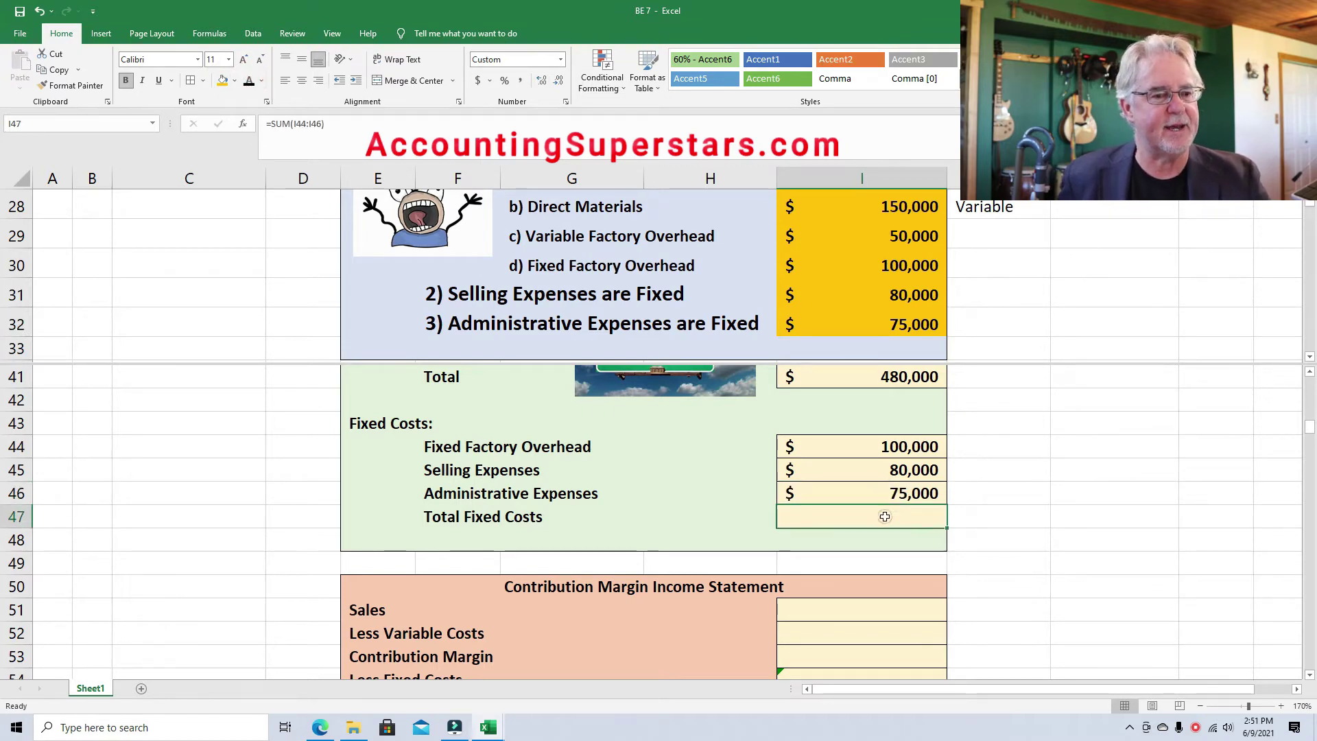
pyautogui.click(251, 81)
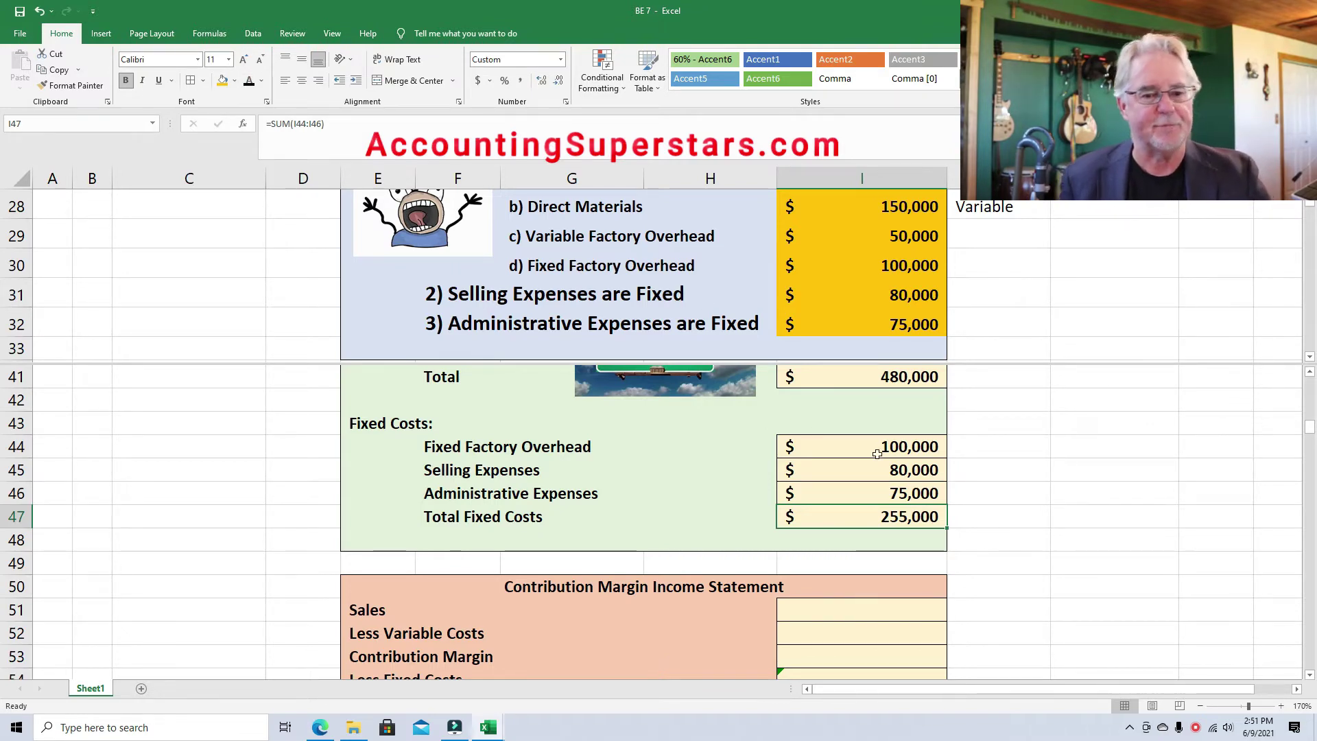
# Step: Fill Sales cell I14 of the Traditional Income Statement with orange and reveal Sales in I51 of the Contribution Margin Income Statement in black font
pyautogui.scroll(-3, 1309, 676)
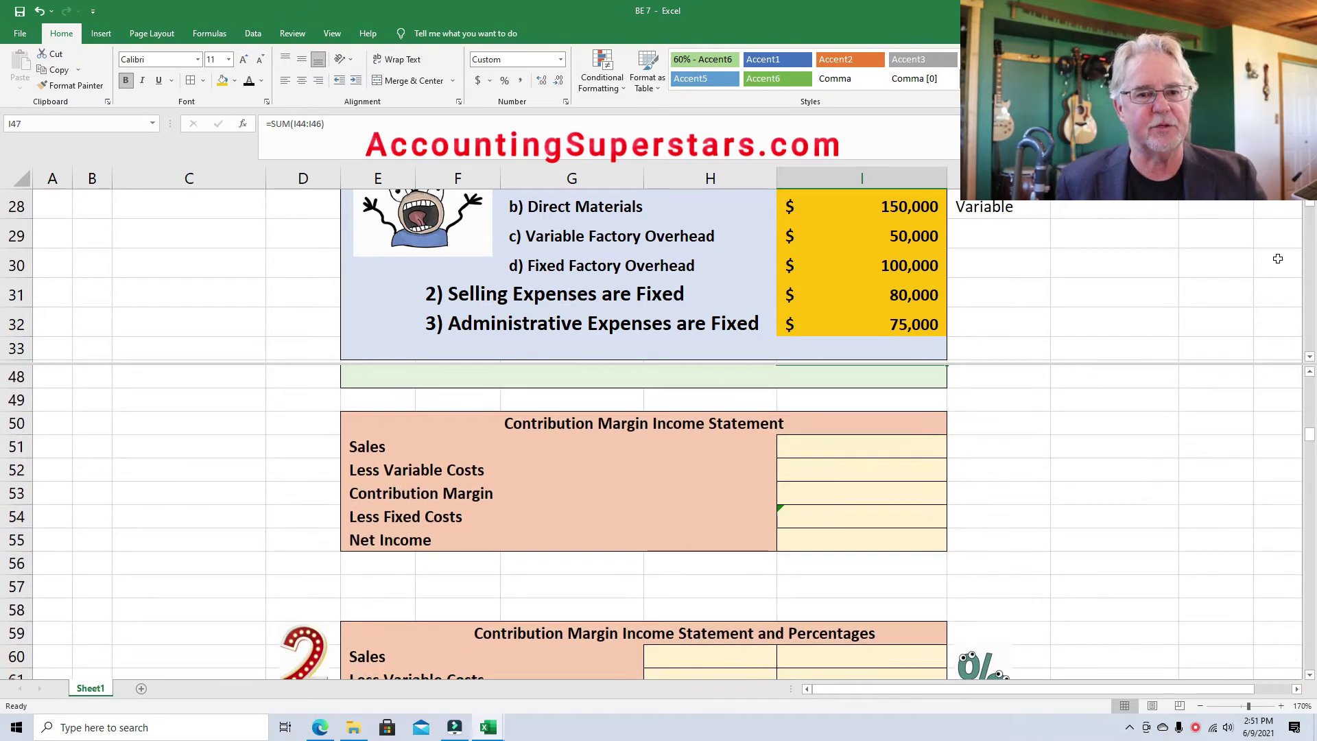
pyautogui.scroll(2, 1277, 259)
pyautogui.scroll(4, 2, 272)
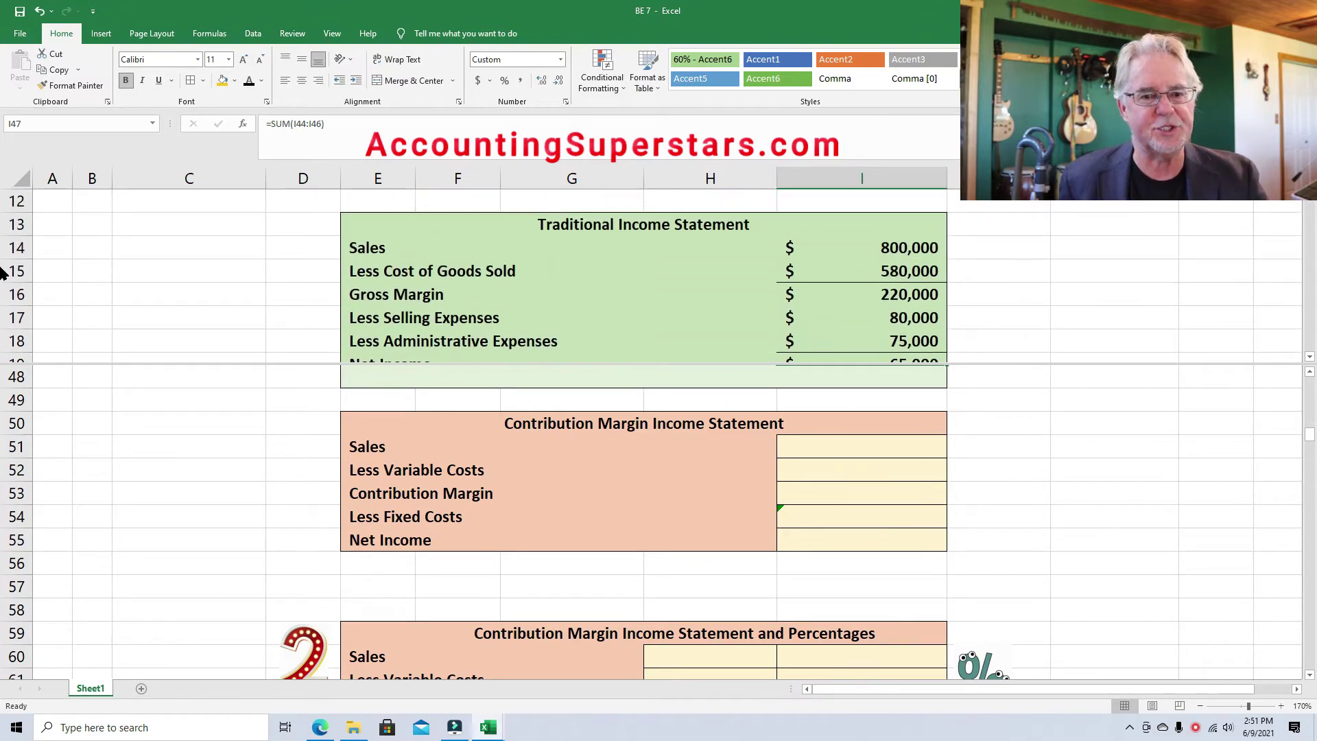
pyautogui.click(1309, 359)
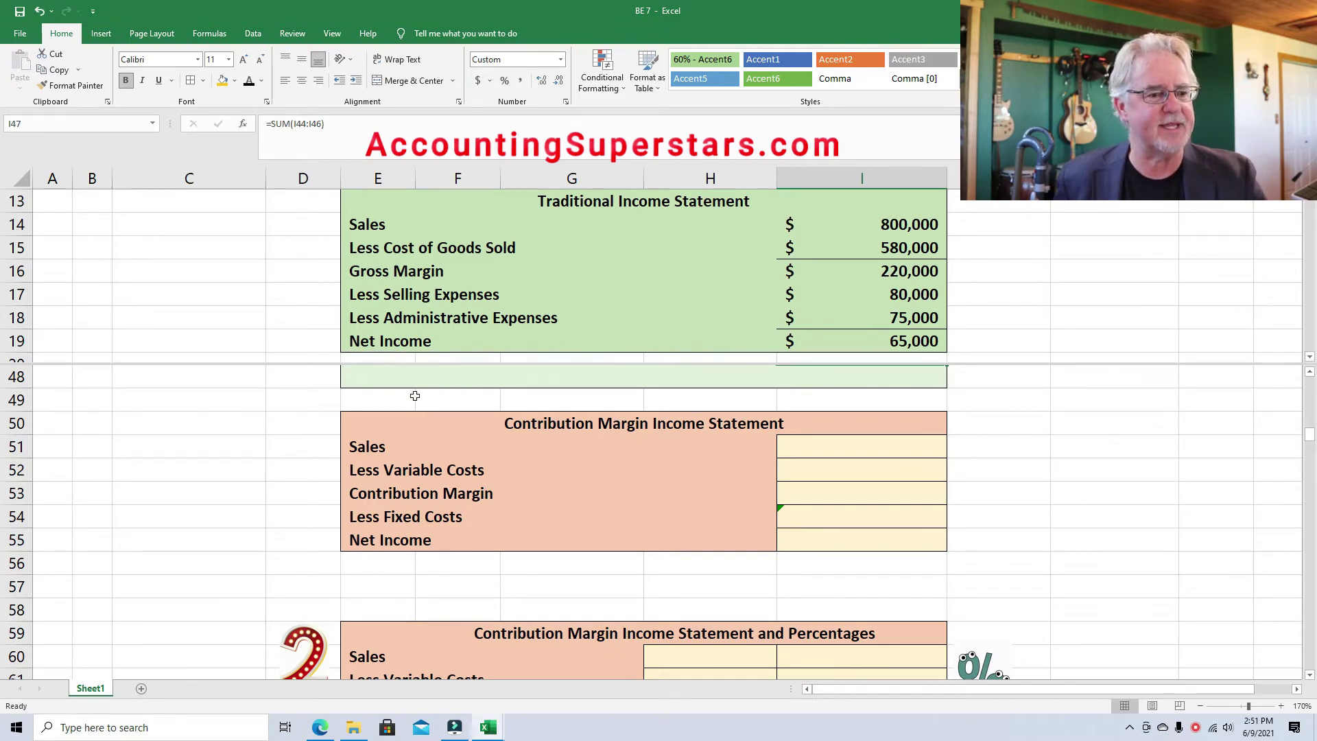
pyautogui.click(899, 224)
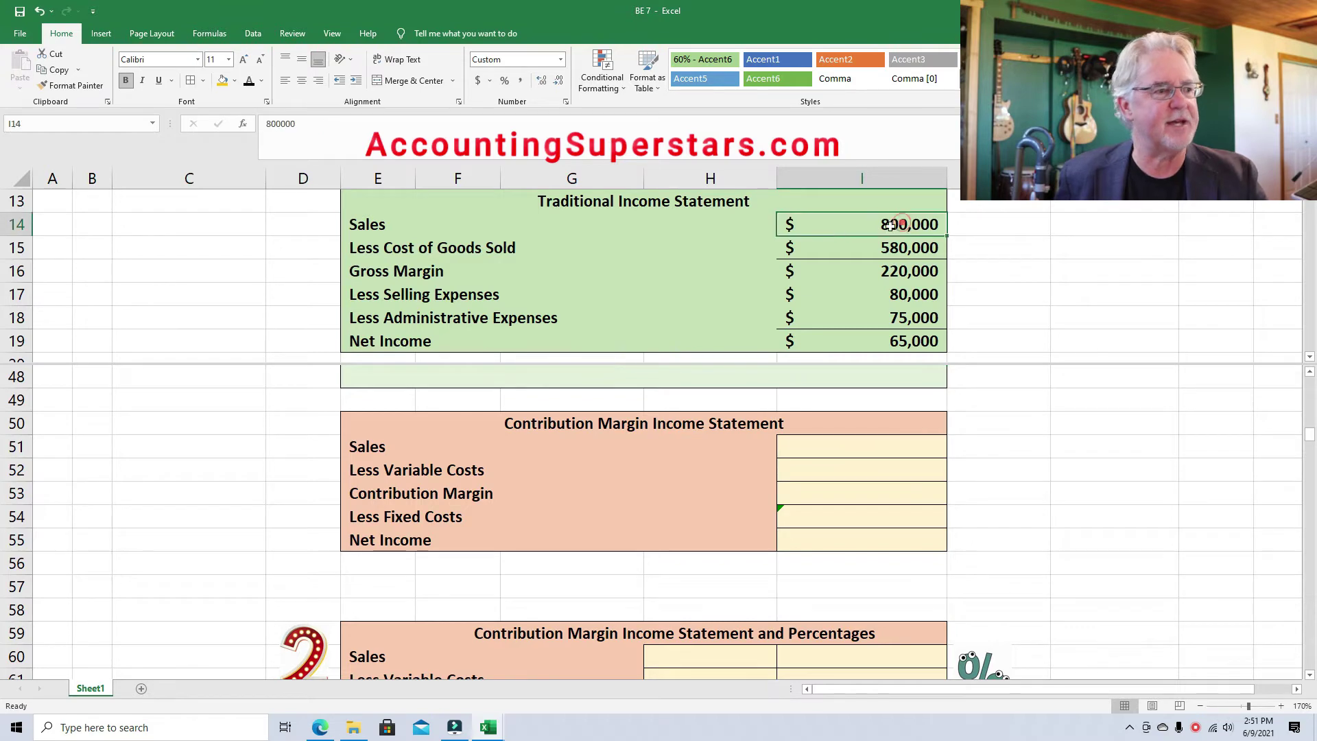
pyautogui.click(221, 81)
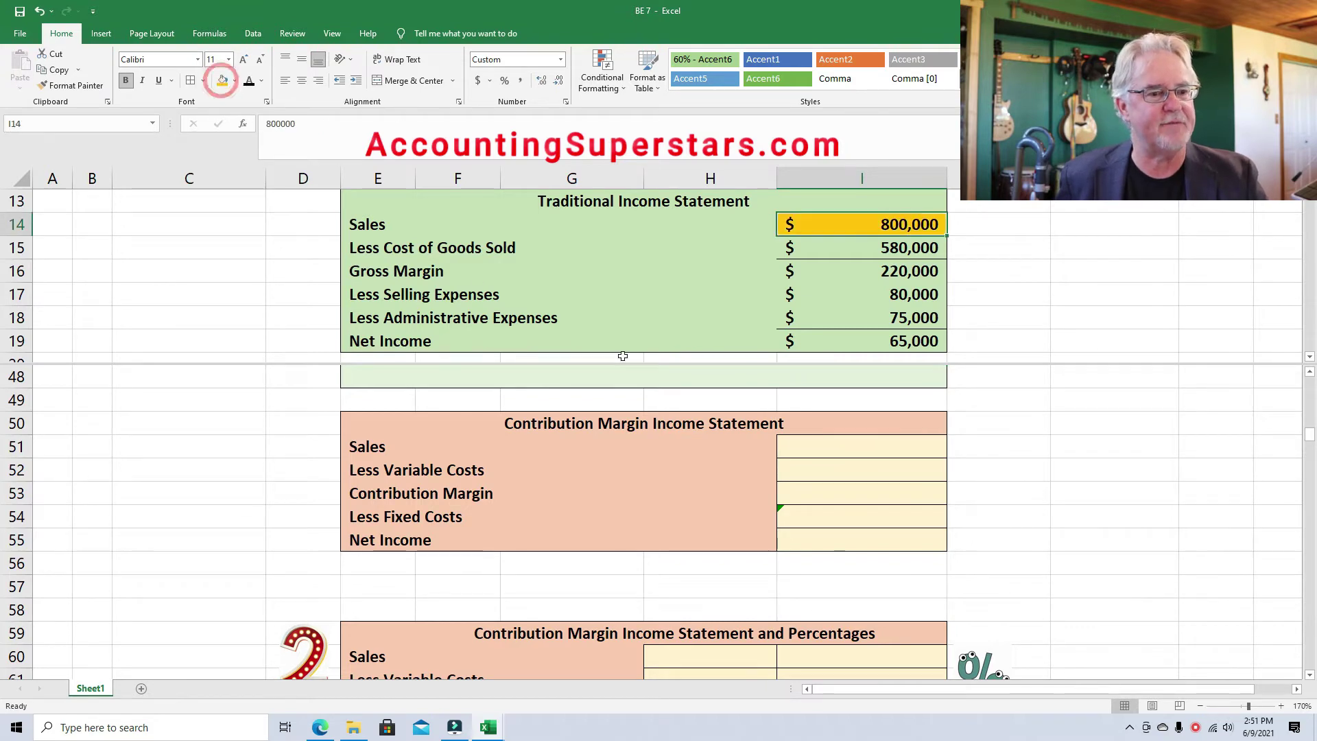
pyautogui.click(903, 443)
pyautogui.click(248, 81)
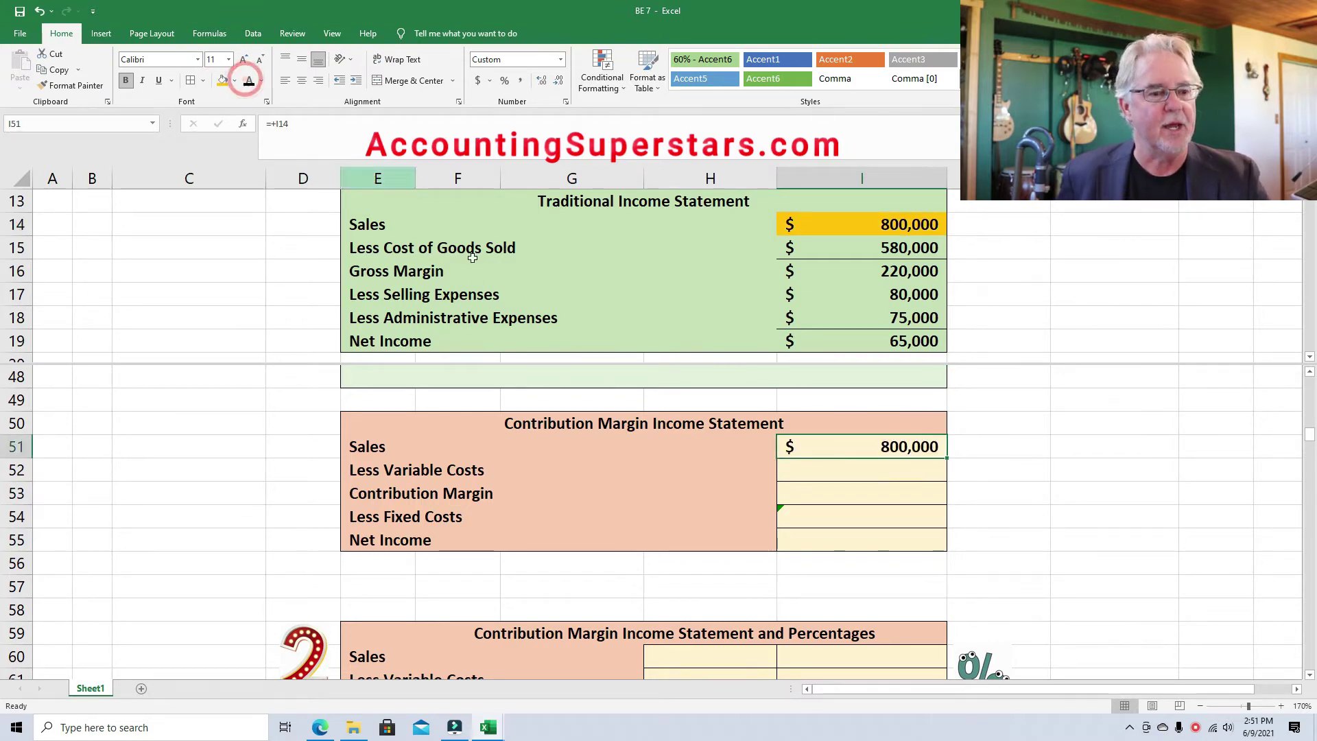
# Step: Fill the variable costs total I41 with orange and reveal Less Variable Costs in I52 with a black font
pyautogui.click(884, 467)
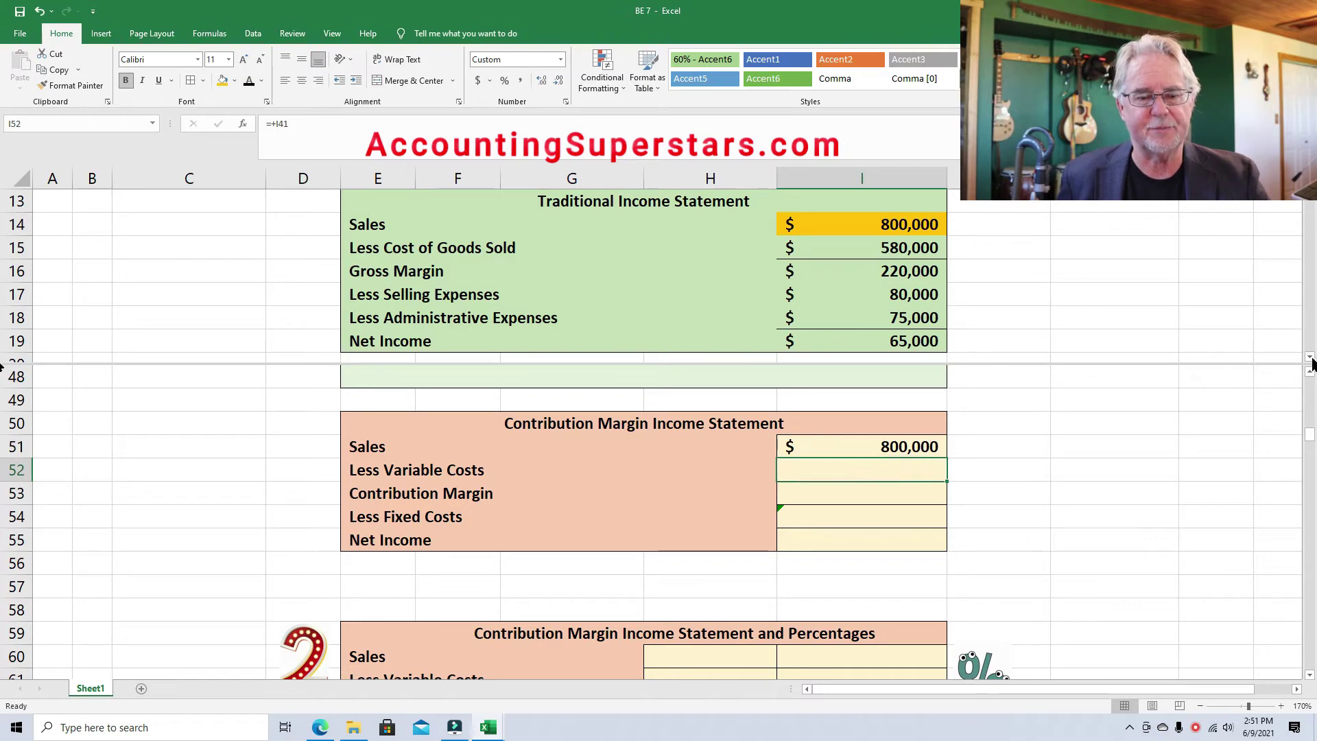
pyautogui.scroll(-1, 1310, 359)
pyautogui.scroll(-4, 1310, 359)
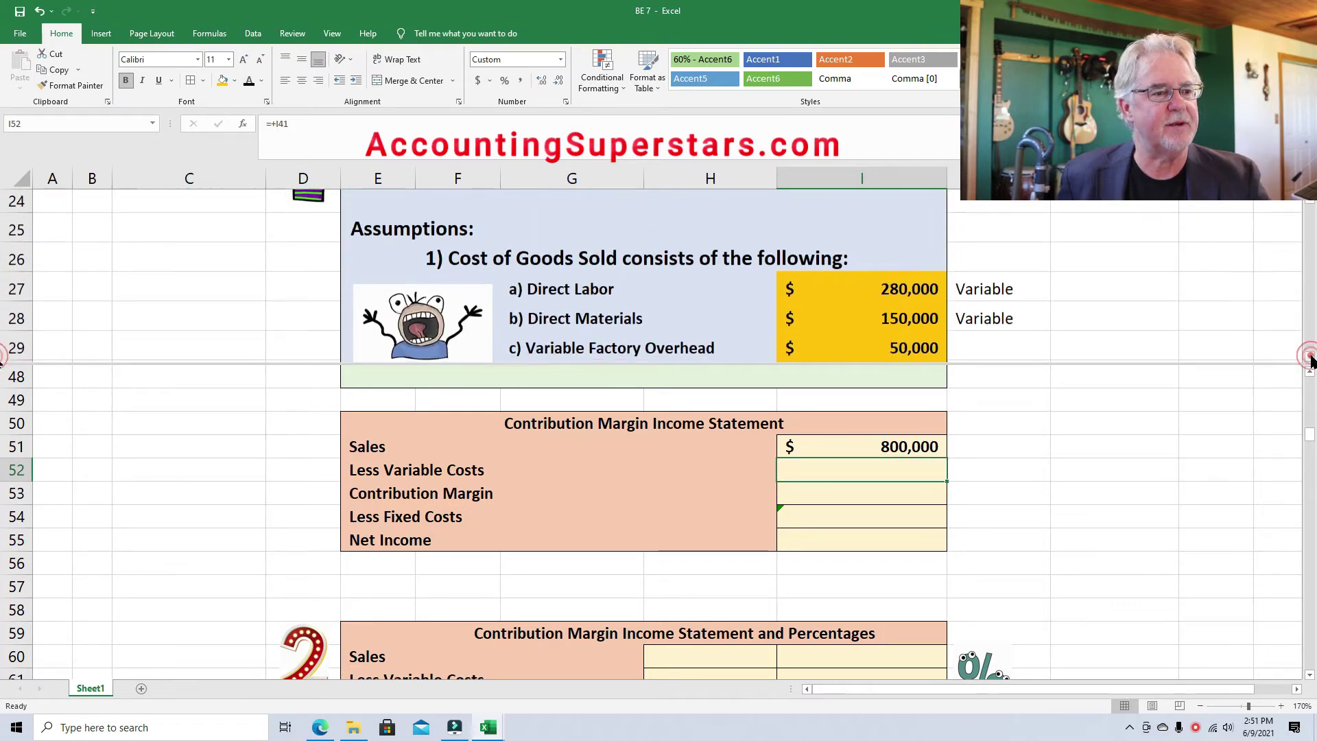
pyautogui.scroll(-3, 1310, 359)
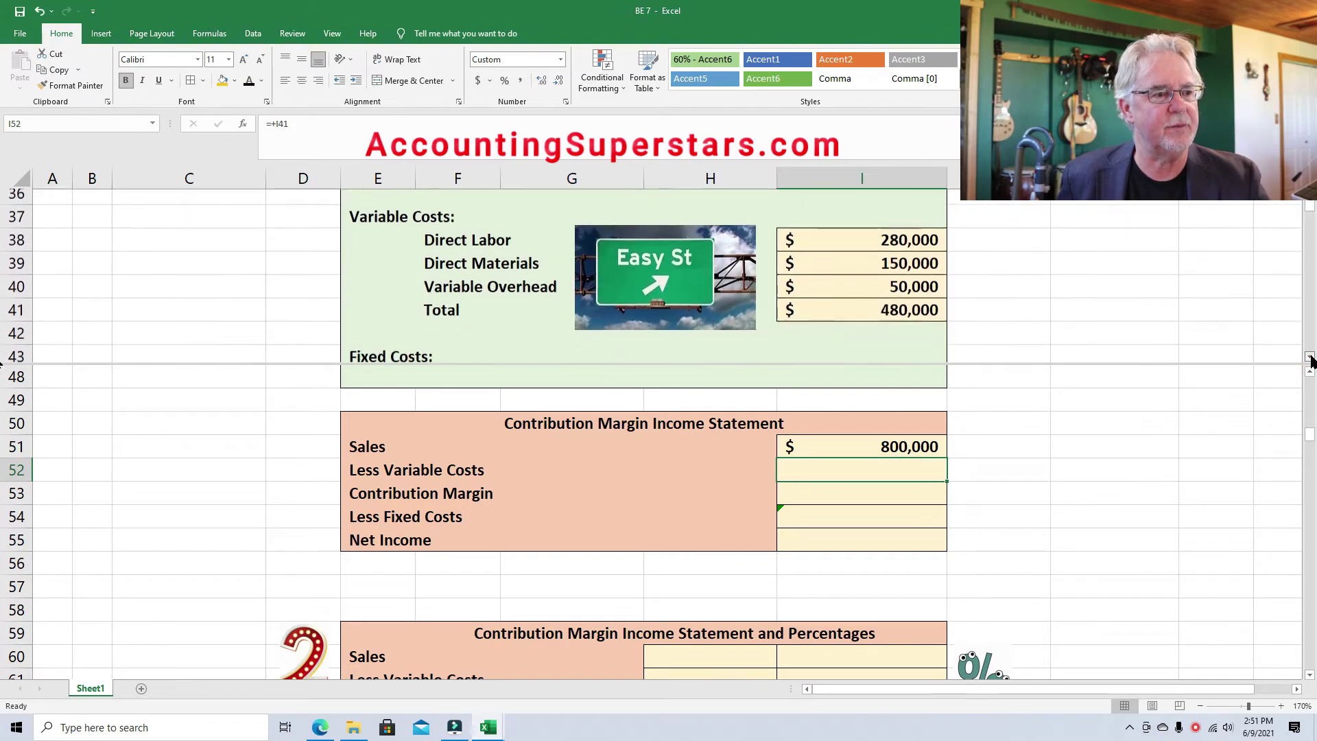
pyautogui.click(865, 293)
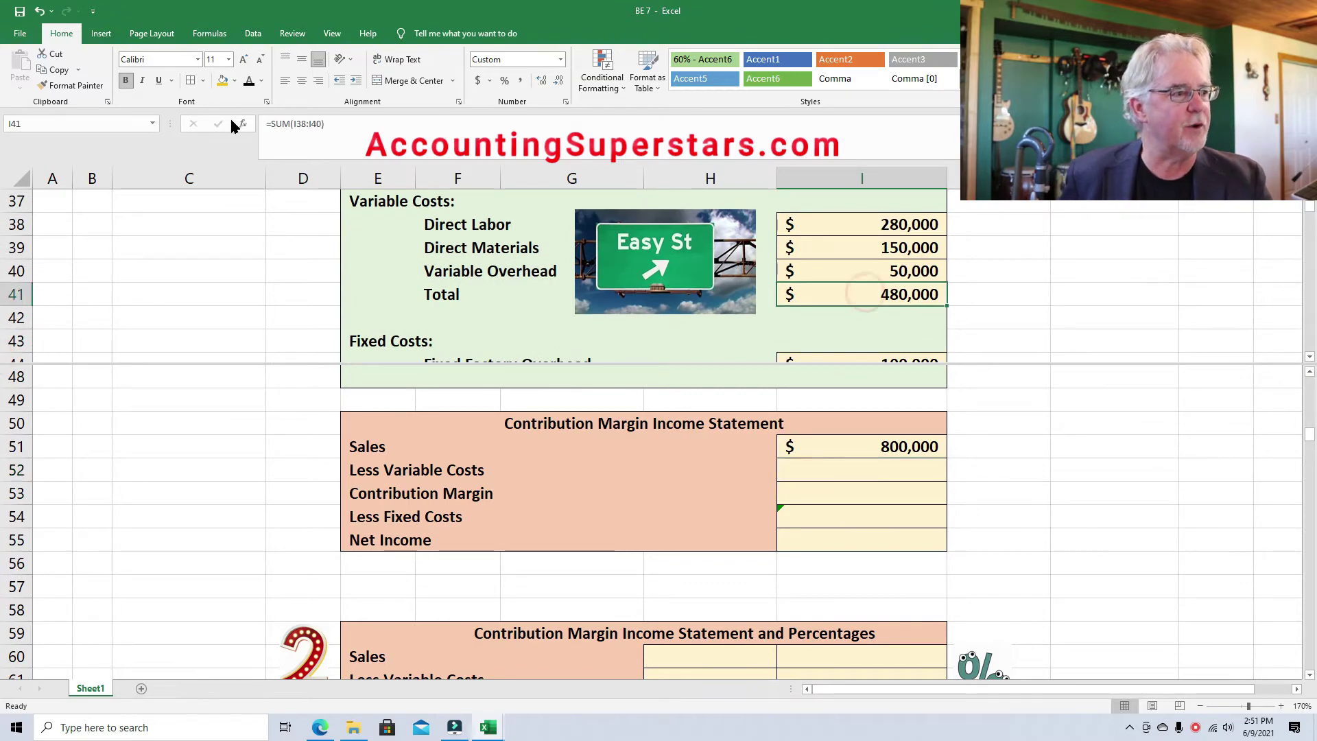
pyautogui.click(222, 81)
pyautogui.click(899, 469)
pyautogui.write('=i41')
pyautogui.click(247, 80)
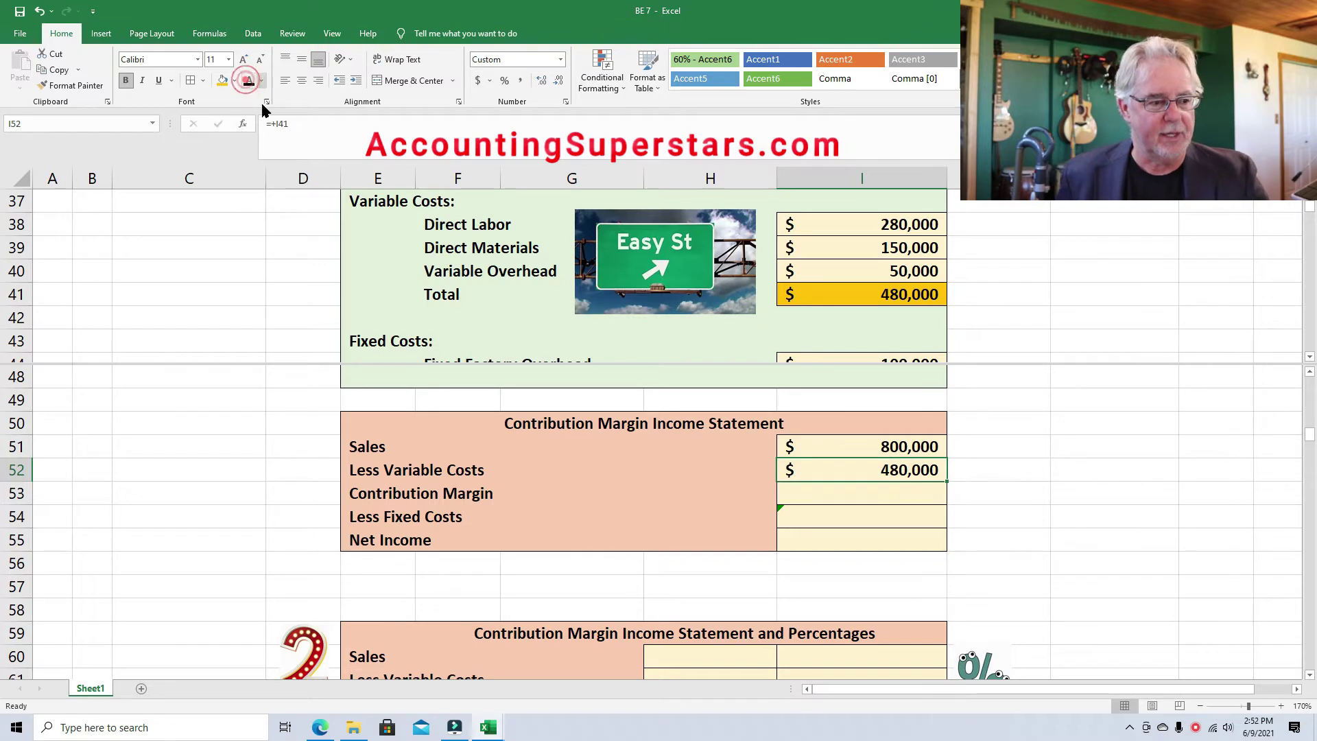
# Step: Reveal the Contribution Margin amount in cell I53 by setting its font color to black
pyautogui.click(901, 493)
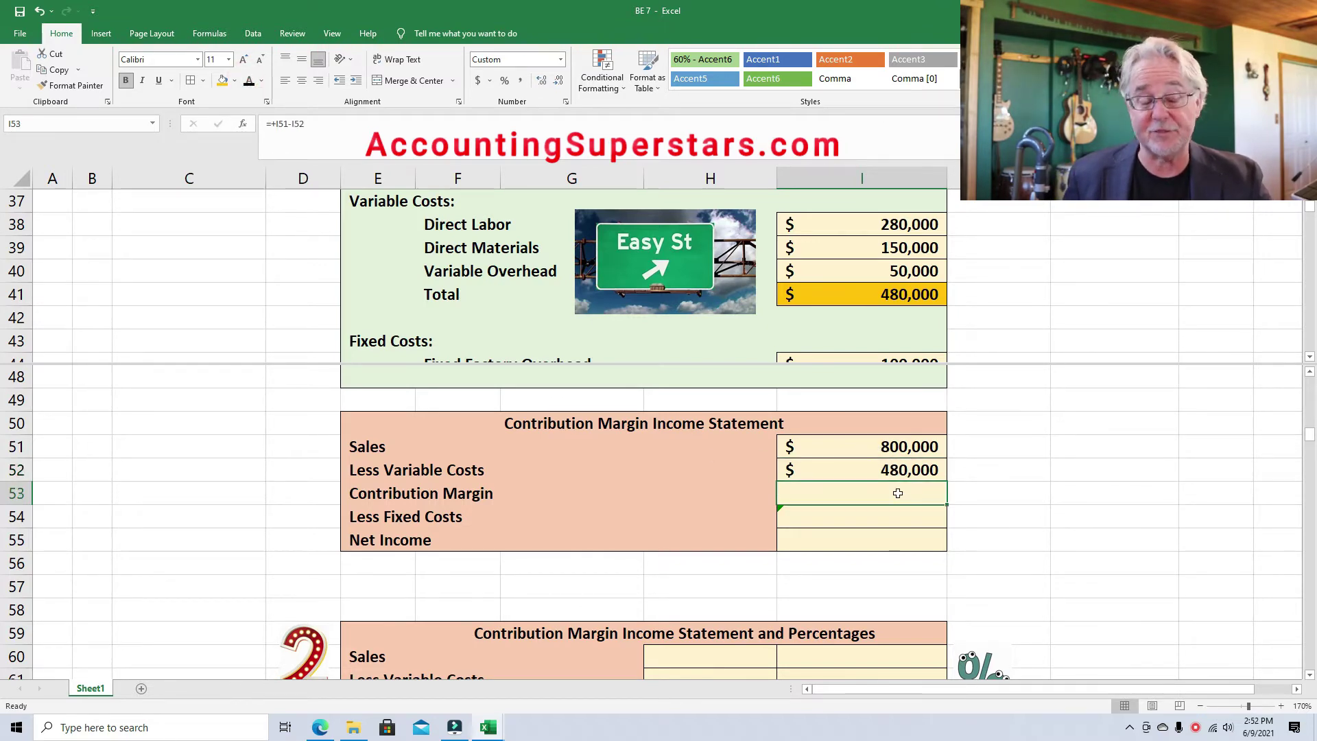
pyautogui.click(898, 493)
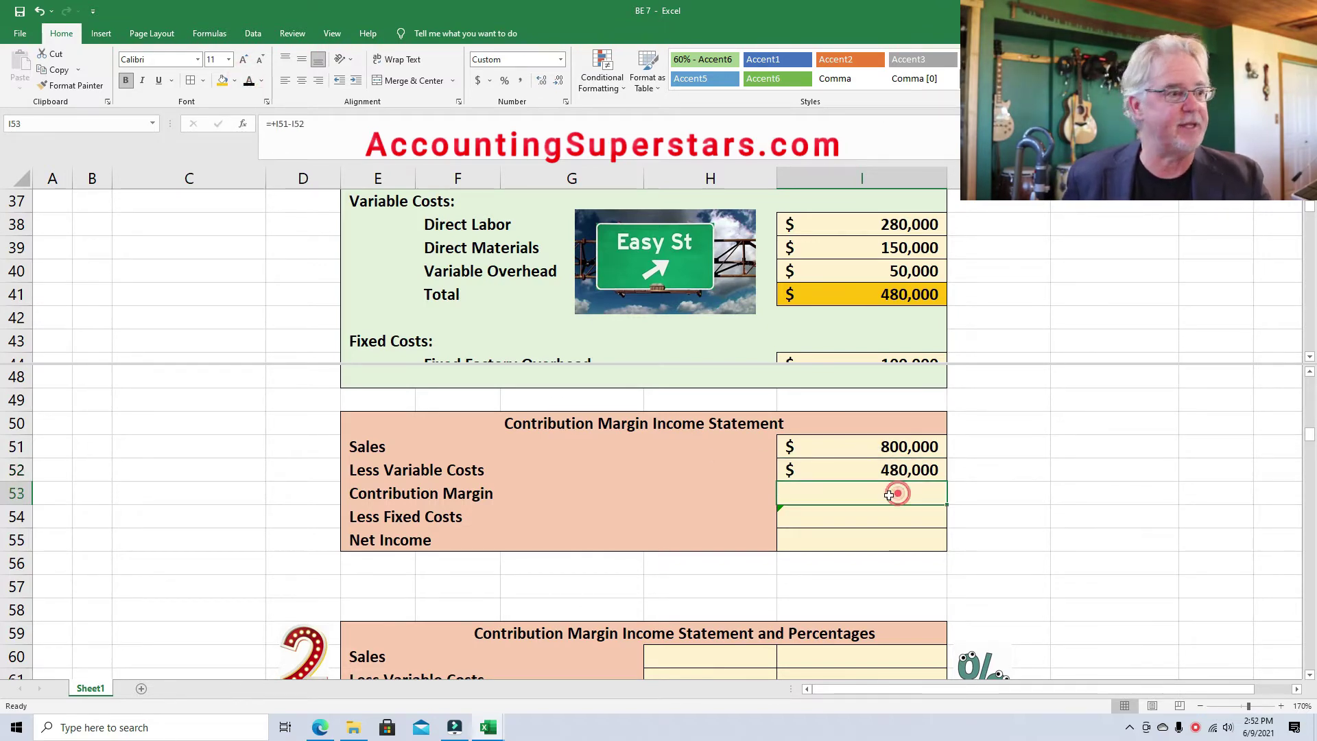
pyautogui.click(249, 81)
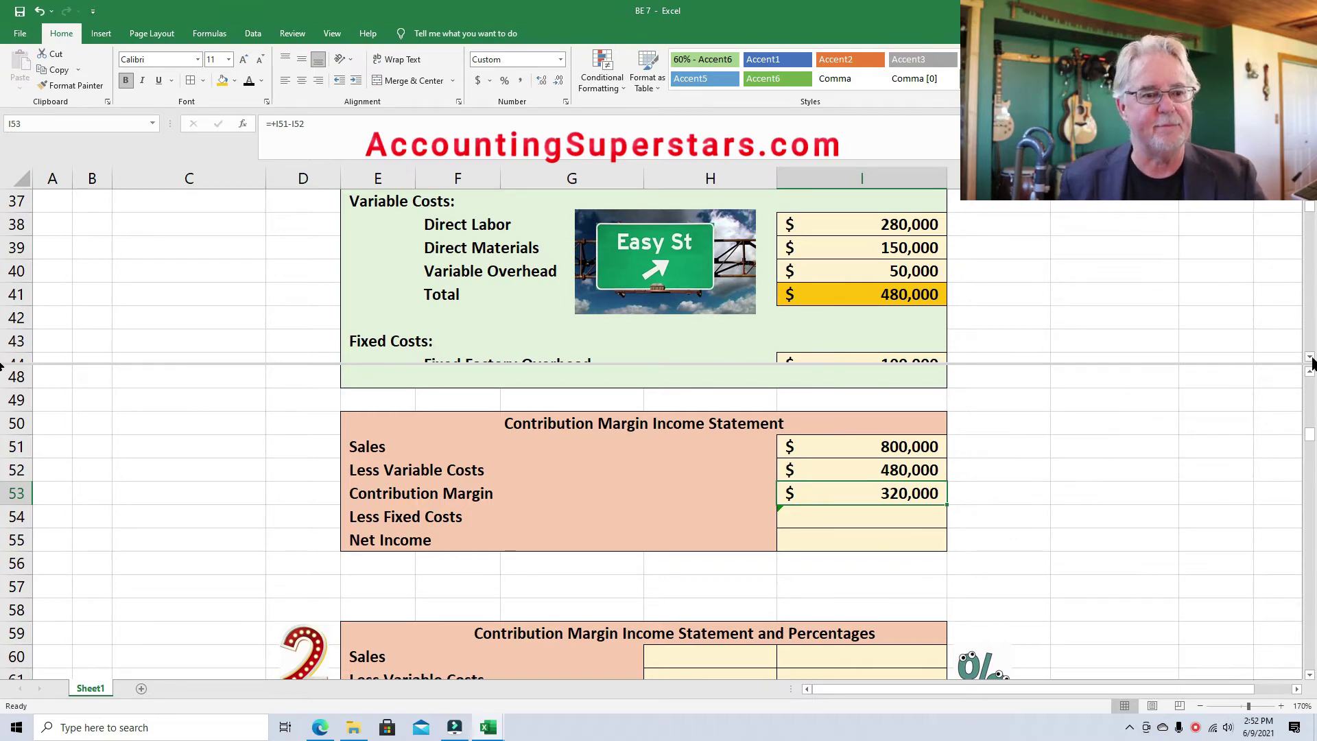
# Step: Fill the Total Fixed Costs cell I47 with orange and reveal Less Fixed Costs in I54 with a black font
pyautogui.scroll(-5, 1310, 357)
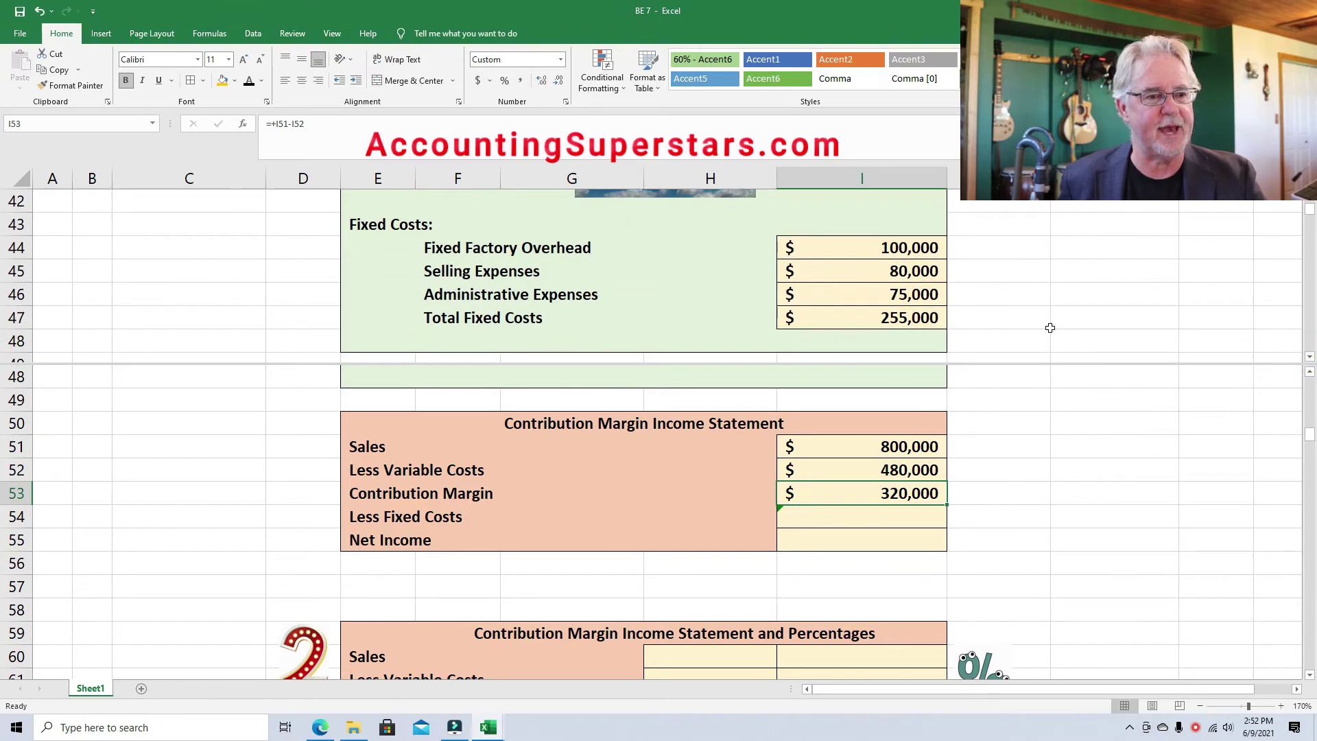
pyautogui.click(915, 320)
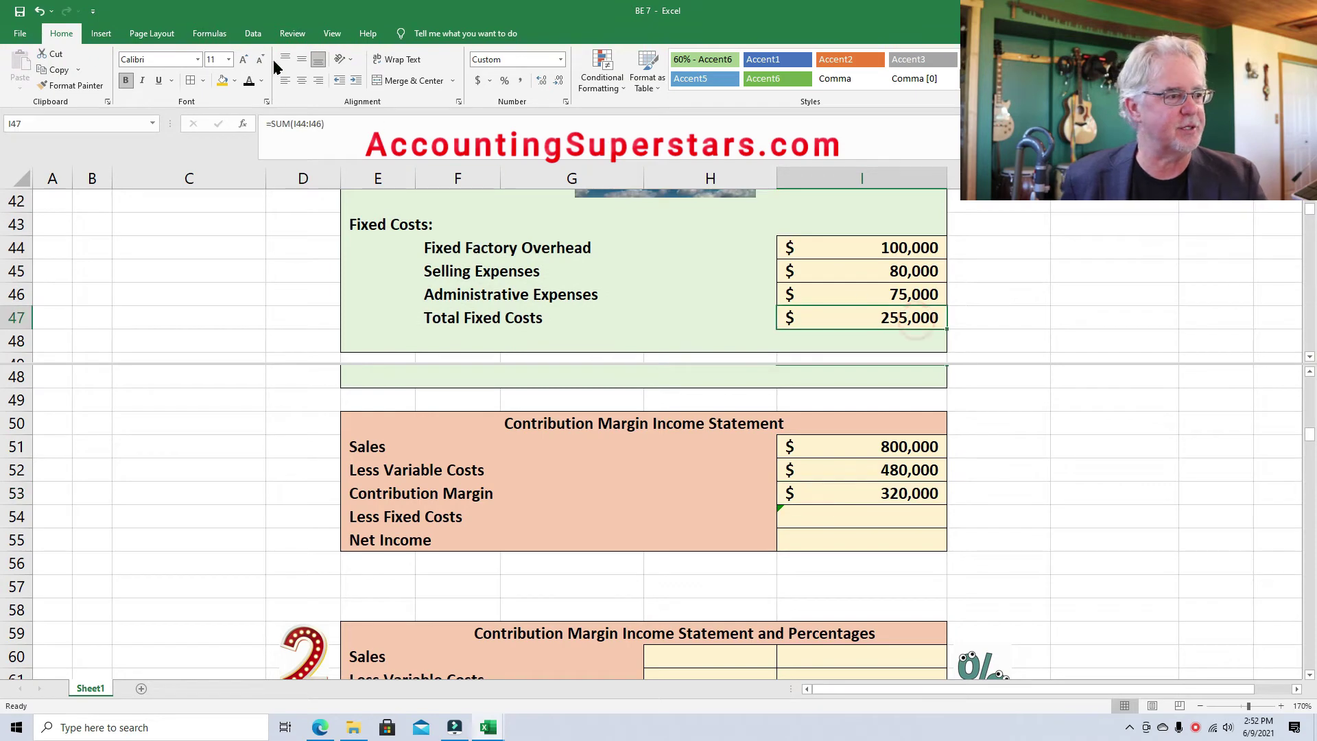
pyautogui.click(222, 81)
pyautogui.click(905, 513)
pyautogui.write('=i47')
pyautogui.hotkey('ctrl', 'Return')
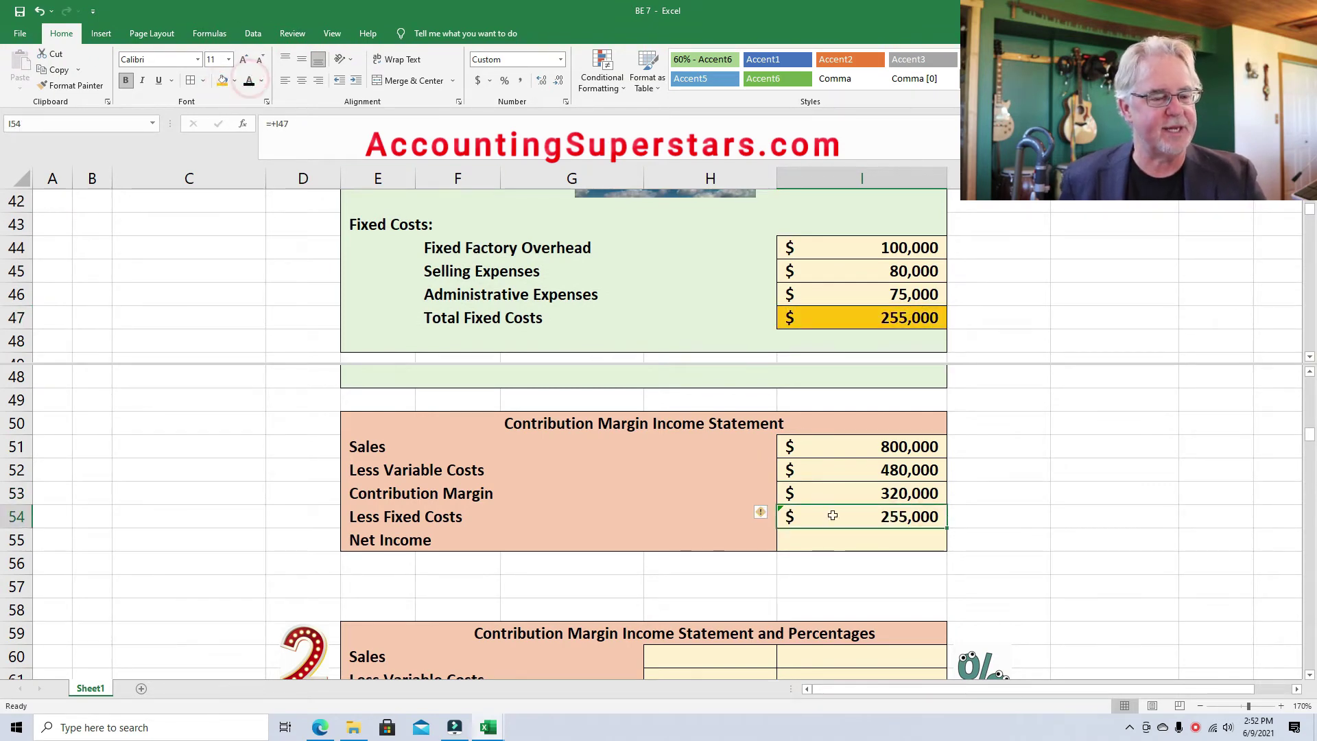
# Step: Reveal the Net Income amount in cell I55 of the Contribution Margin Income Statement with a black font
pyautogui.click(876, 538)
pyautogui.click(248, 82)
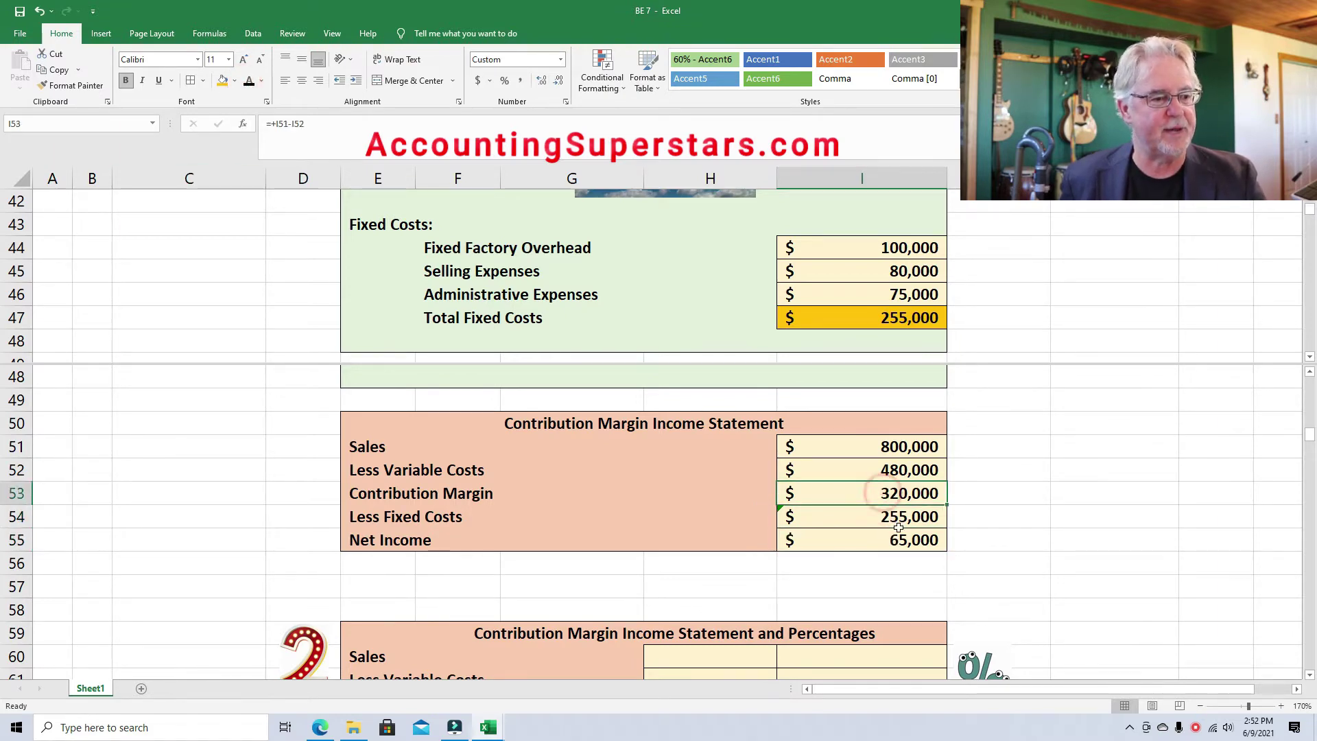
pyautogui.press('Return')
pyautogui.click(944, 539)
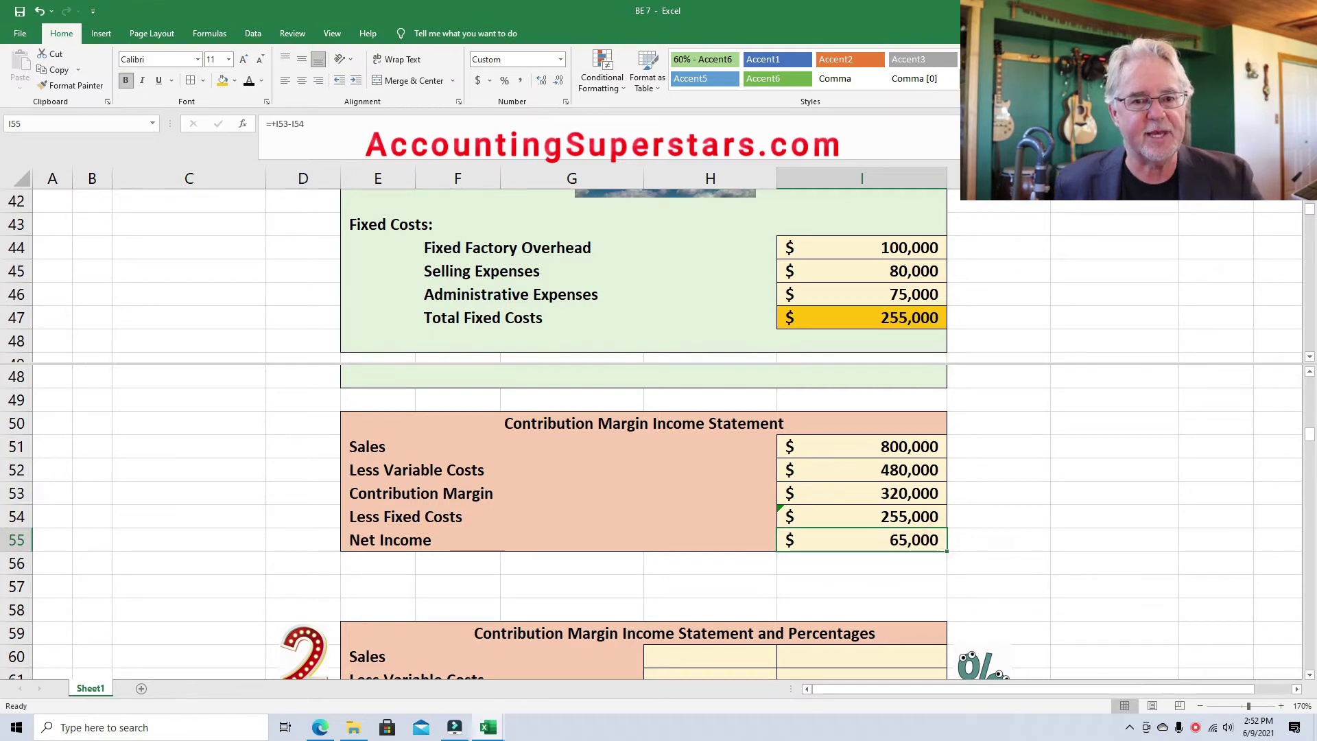
# Step: Fill Net Income cell I19 of the Traditional Income Statement with orange
pyautogui.scroll(5, 1, 180)
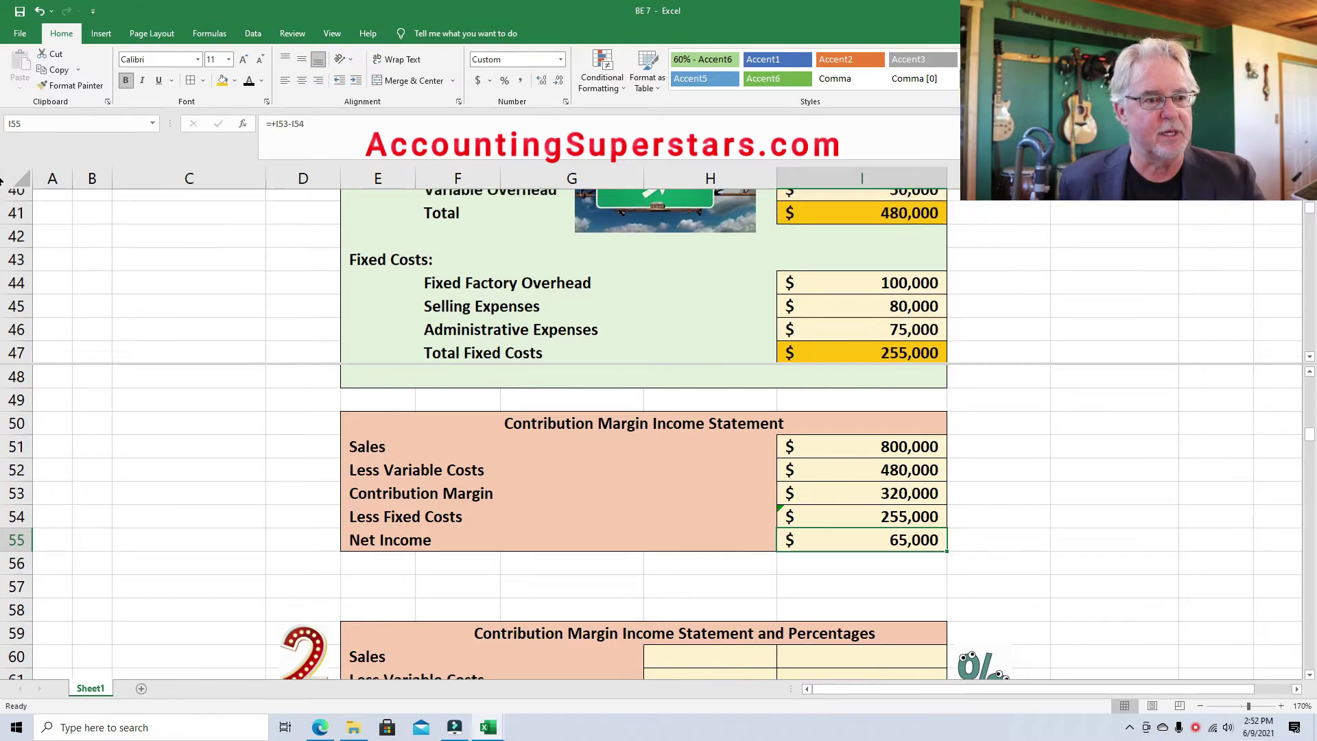
pyautogui.scroll(5, 1, 179)
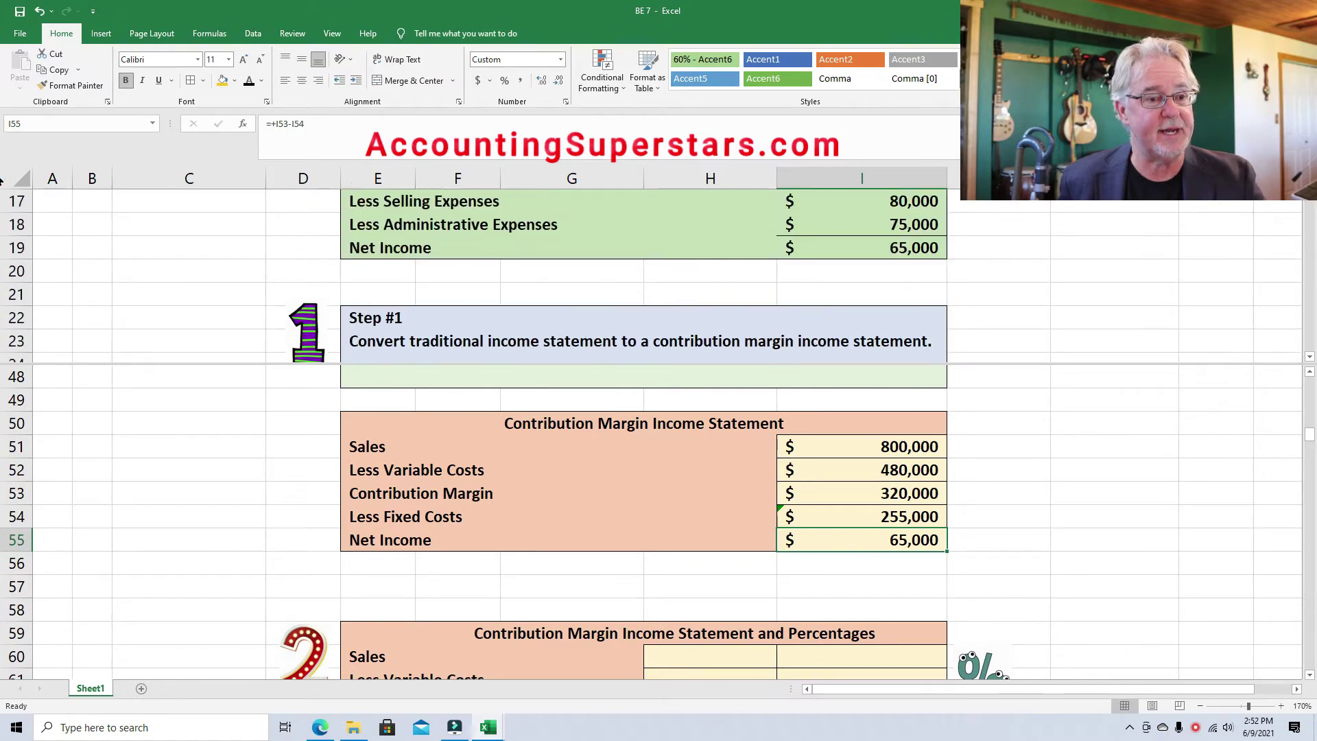
pyautogui.click(904, 340)
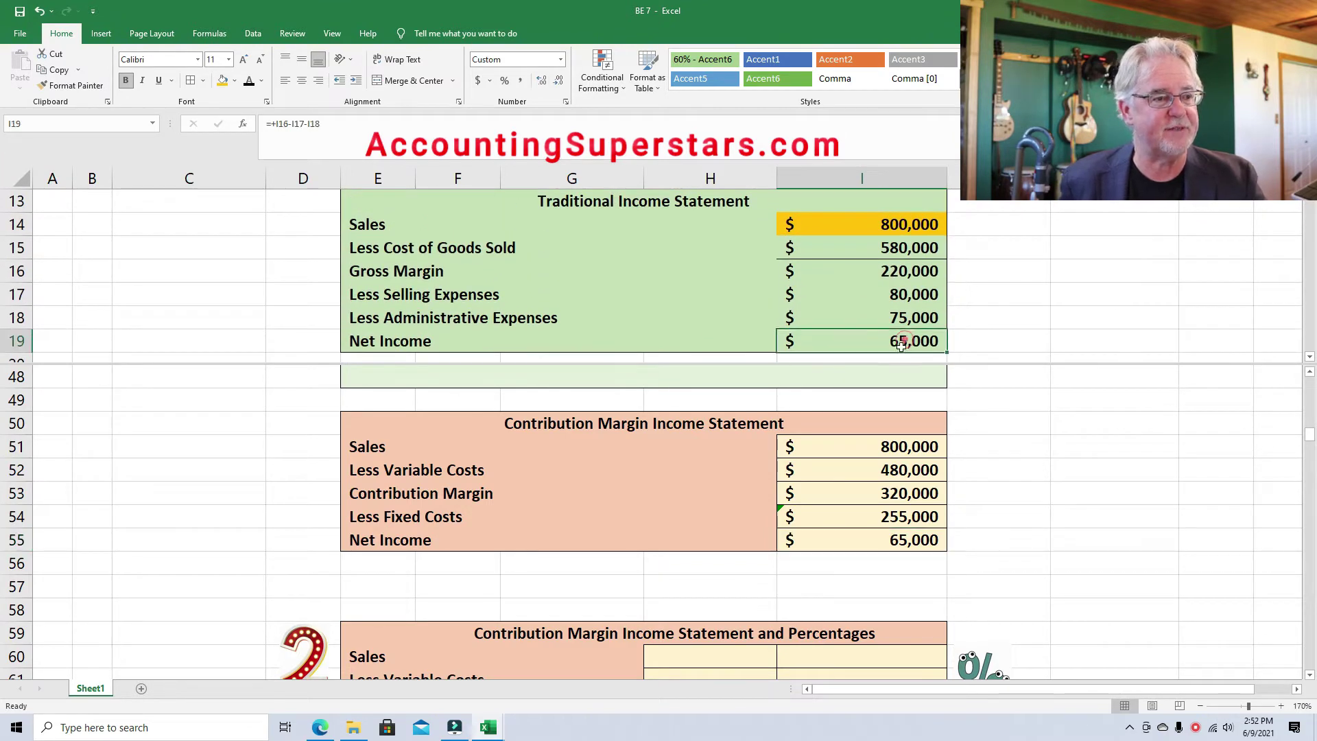
pyautogui.click(230, 83)
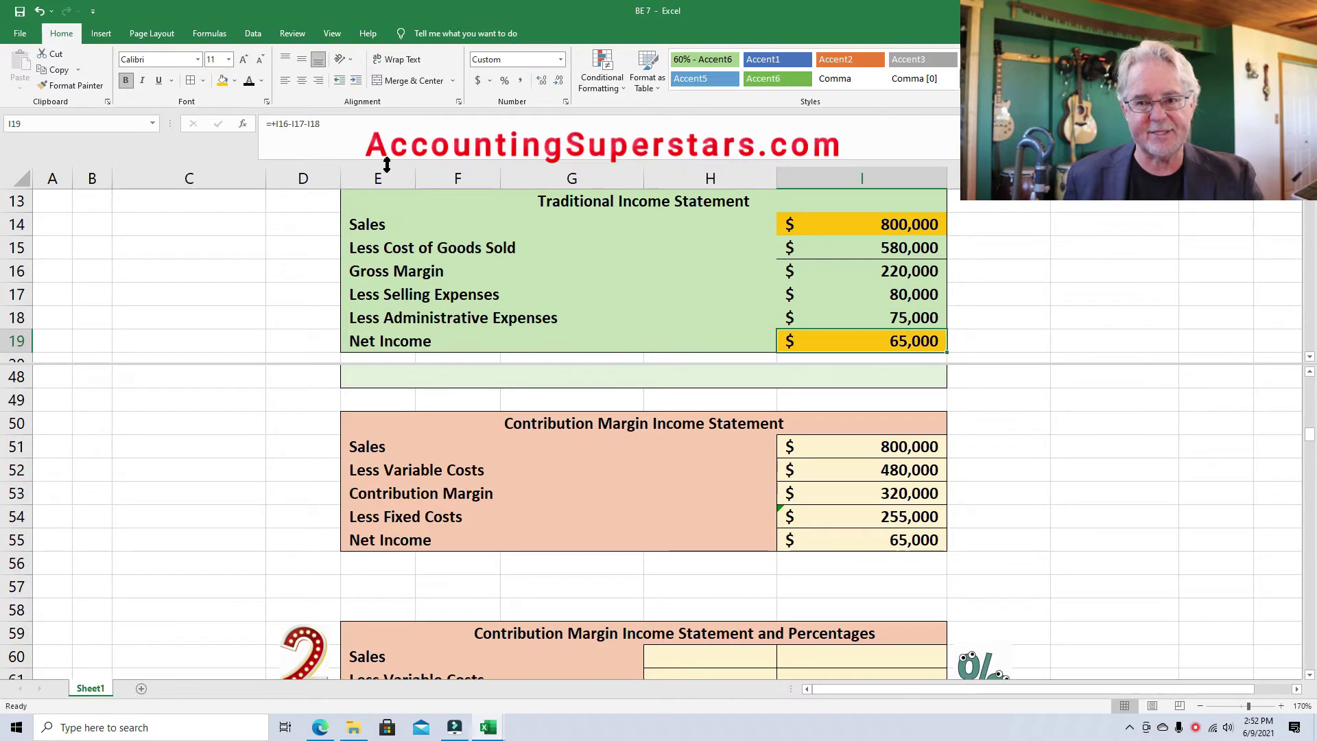
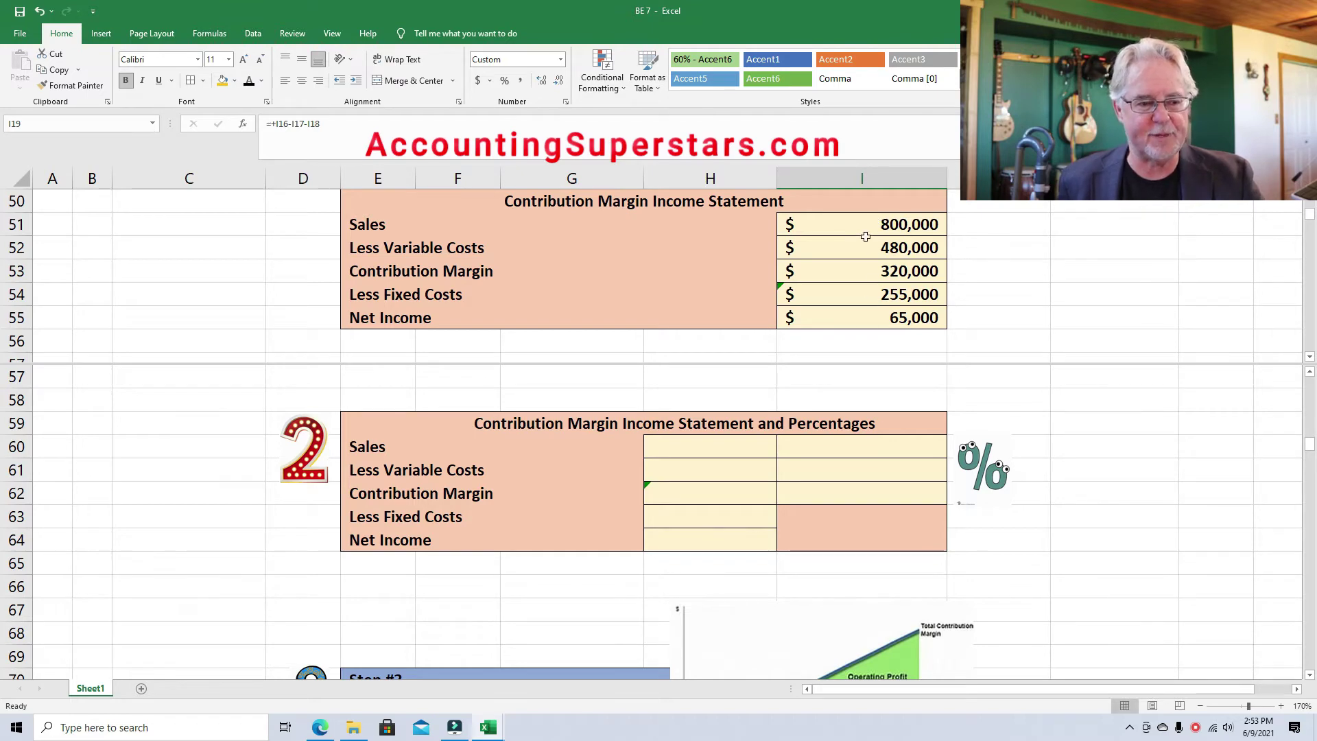
# Step: Reveal the Sales through Net Income amounts in H60:H64 of the Contribution Margin Income Statement and Percentages table with a black font
pyautogui.moveTo(705, 446); pyautogui.dragTo(699, 539)
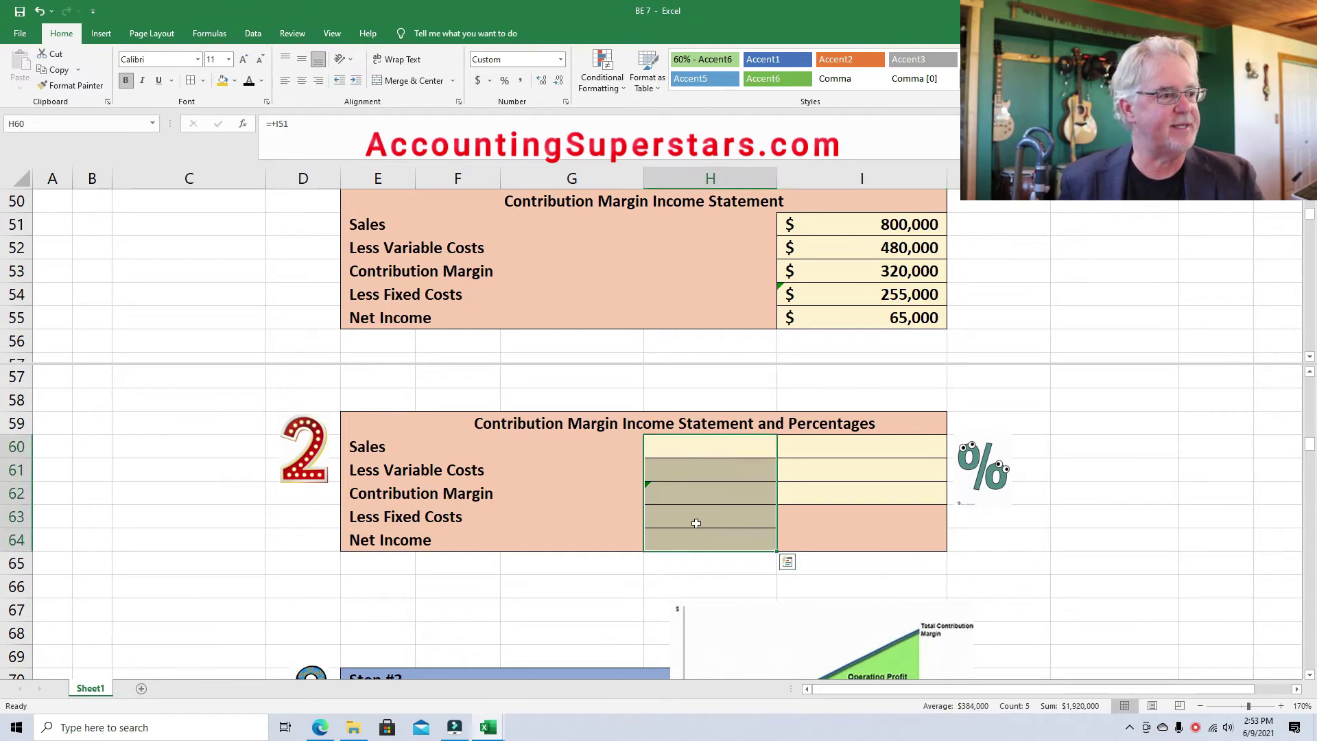
pyautogui.click(247, 83)
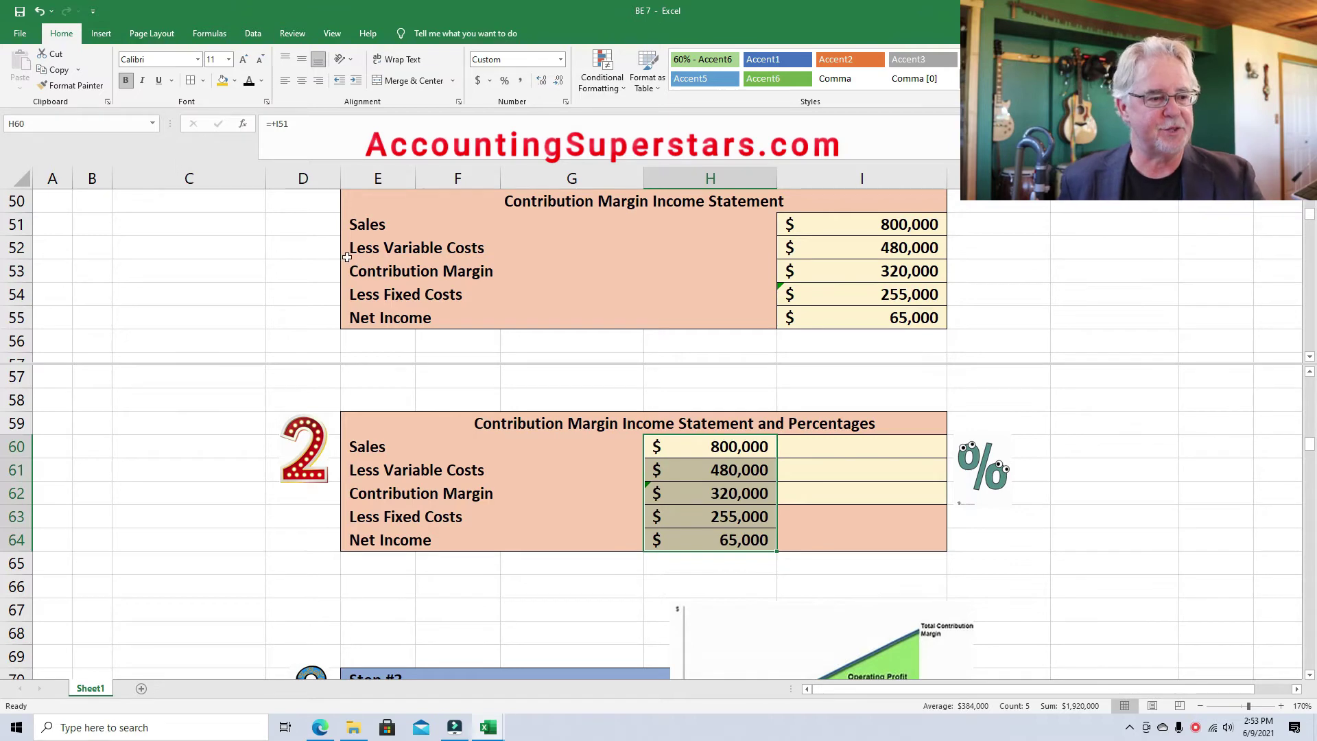
# Step: Reveal the Sales and Less Variable Costs percentages in I60 and I61 of the percentages table with a black font
pyautogui.click(868, 450)
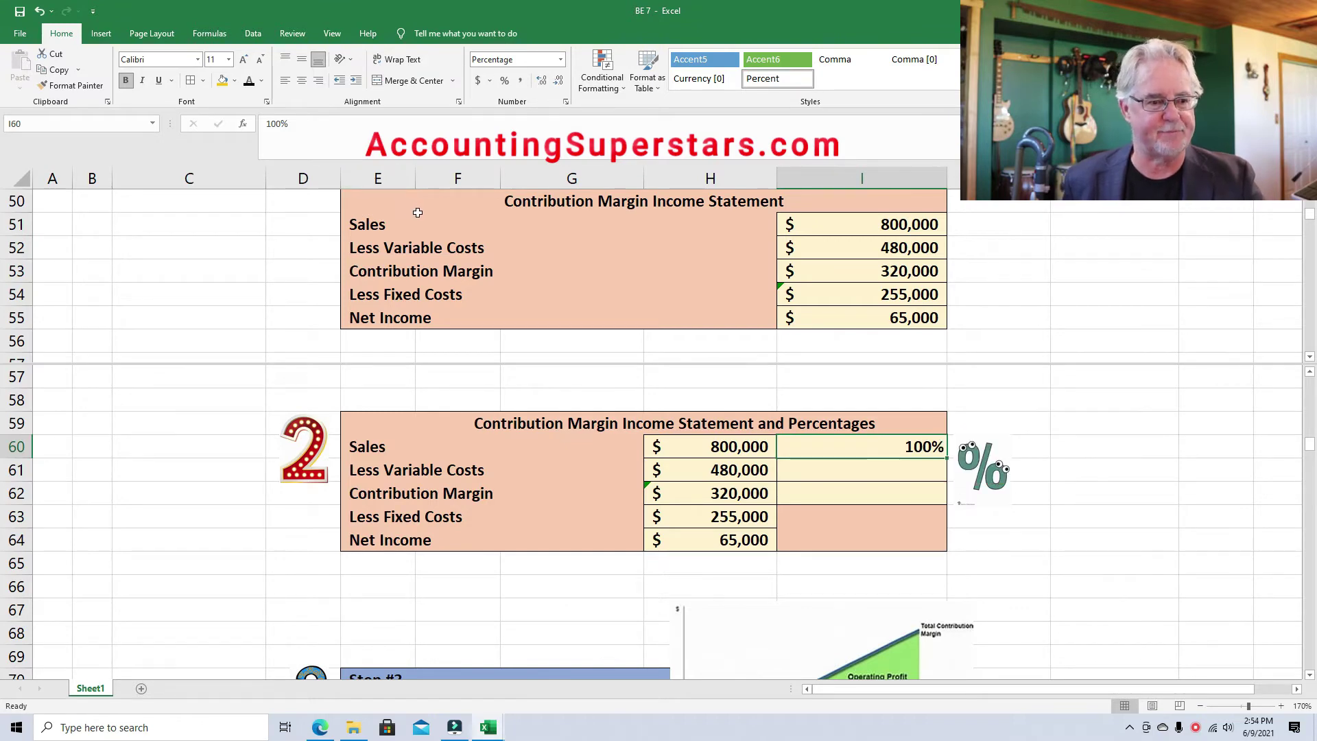
pyautogui.click(909, 466)
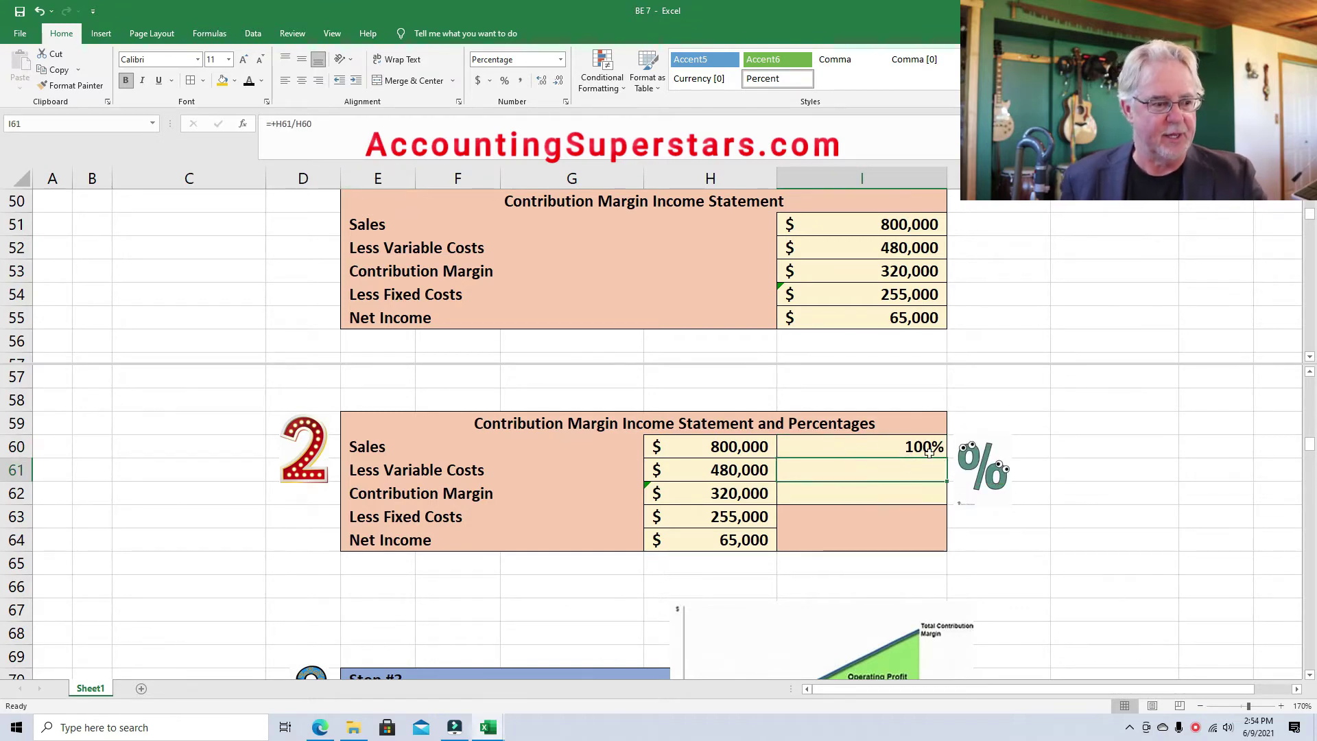
pyautogui.click(743, 475)
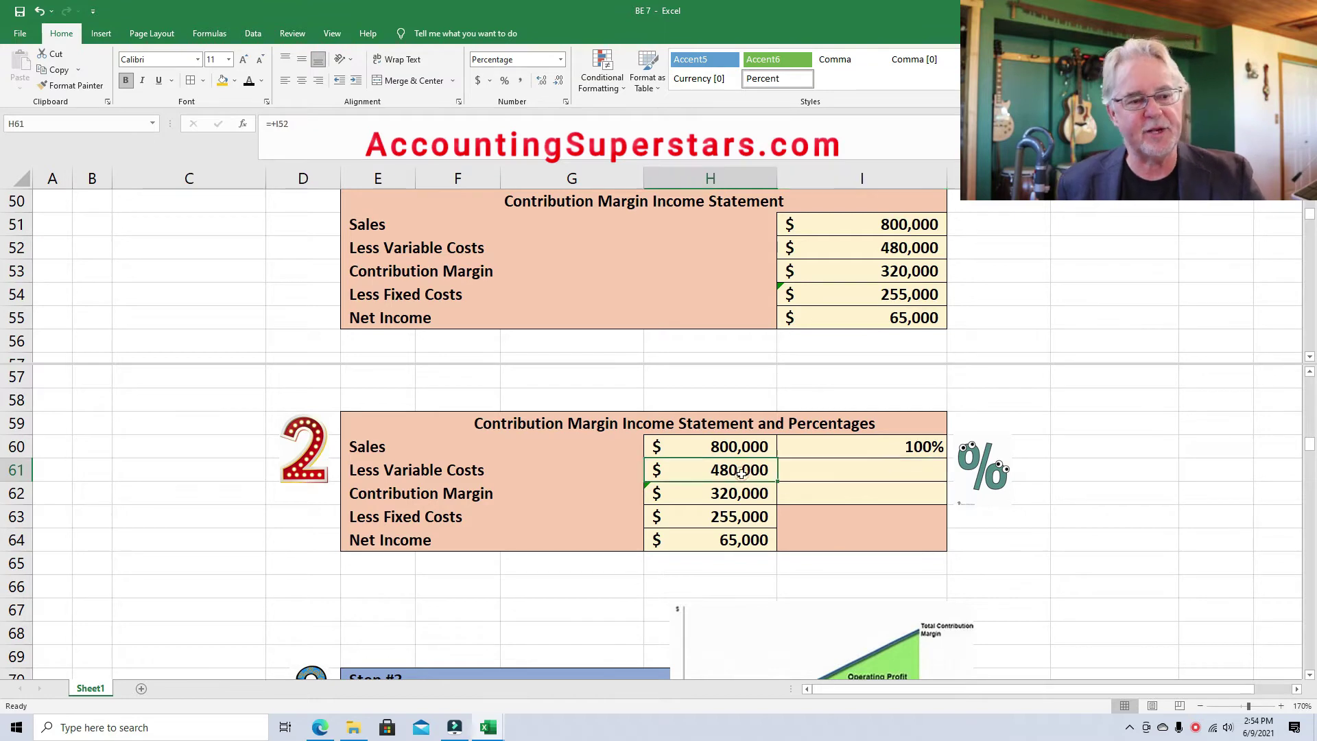
pyautogui.click(873, 473)
pyautogui.click(247, 87)
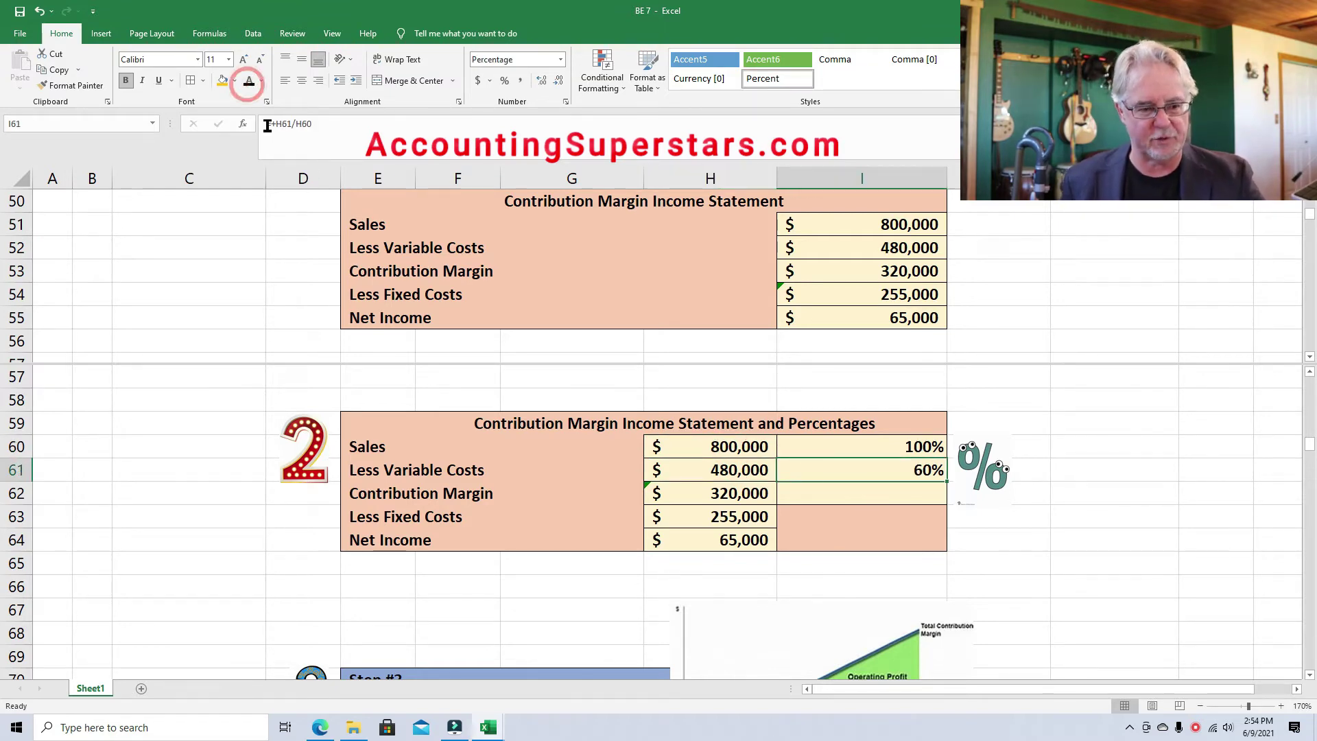
# Step: Reveal the Contribution Margin percentage in cell I62 of the percentages table with a black font
pyautogui.click(926, 491)
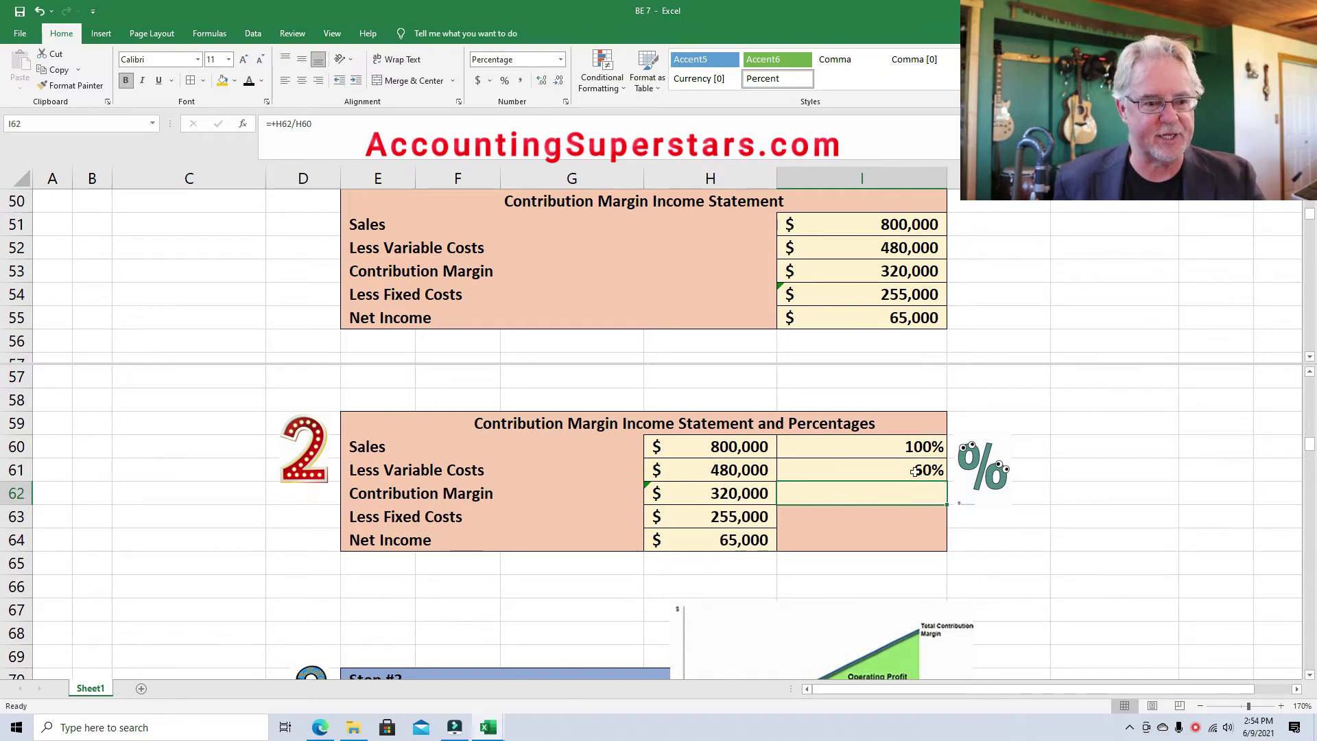
pyautogui.click(899, 449)
pyautogui.click(899, 469)
pyautogui.click(912, 487)
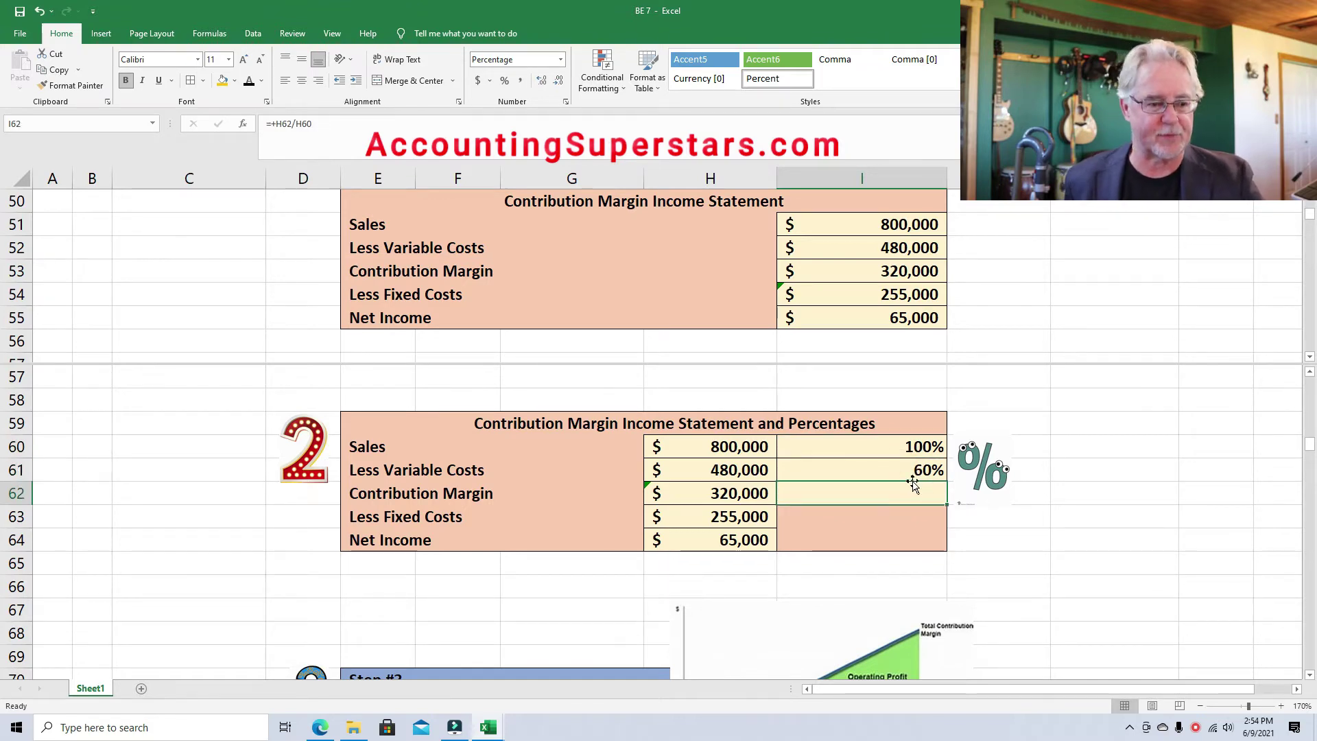
pyautogui.click(728, 495)
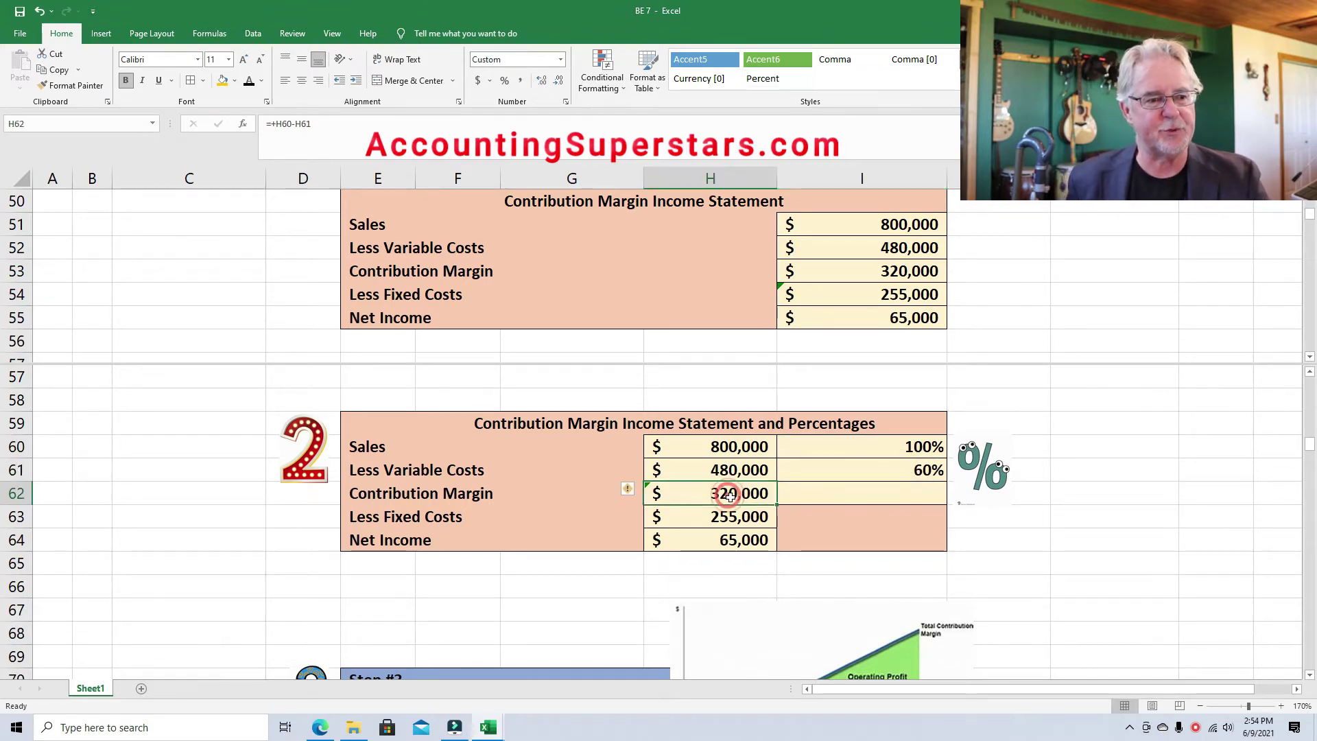
pyautogui.click(874, 491)
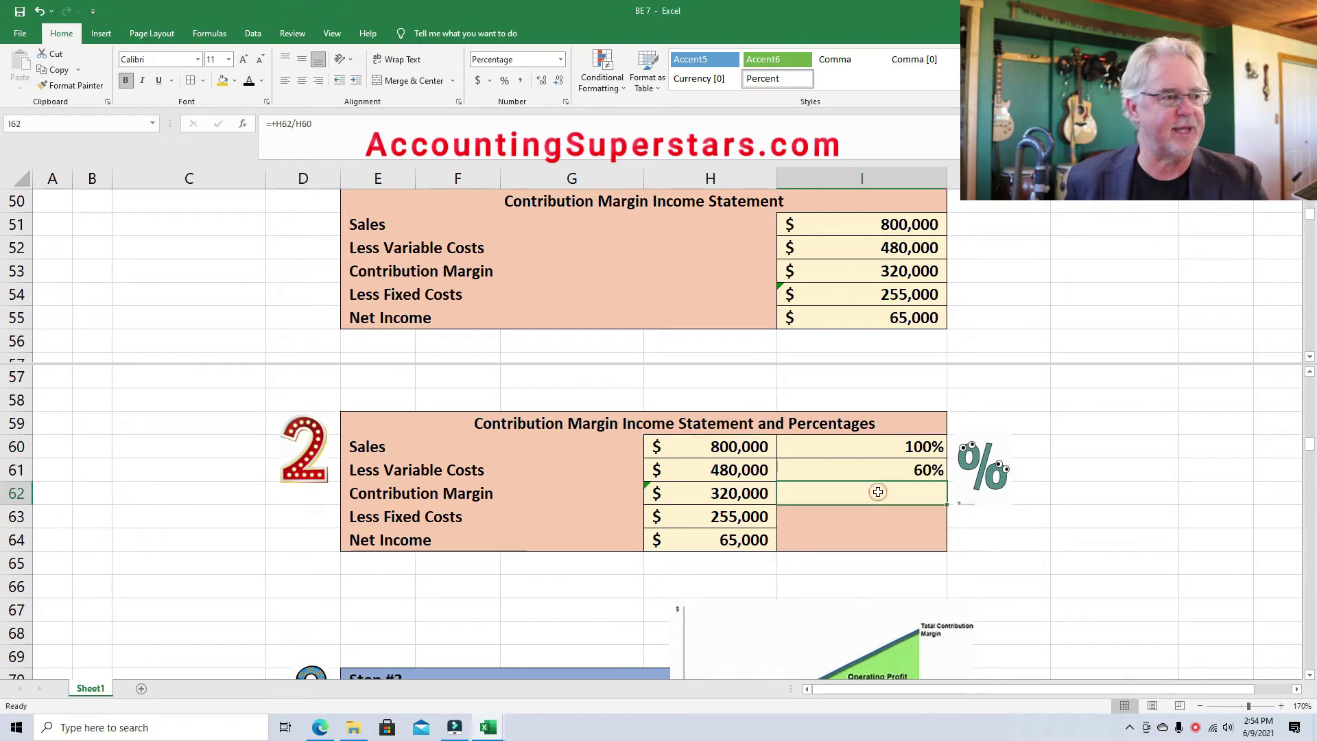
pyautogui.click(248, 85)
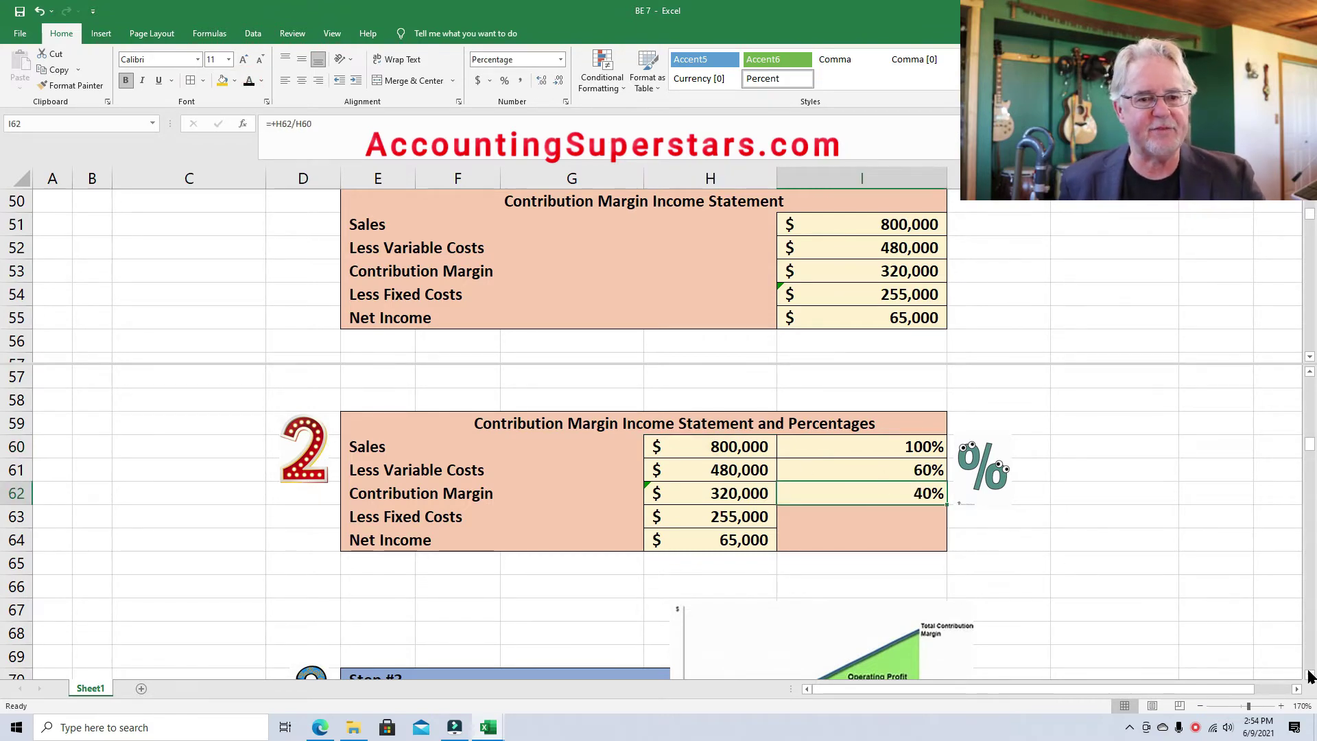
# Step: Reveal the break-even formula text in cell G75 of the Step #3 block with a black font
pyautogui.click(1310, 357)
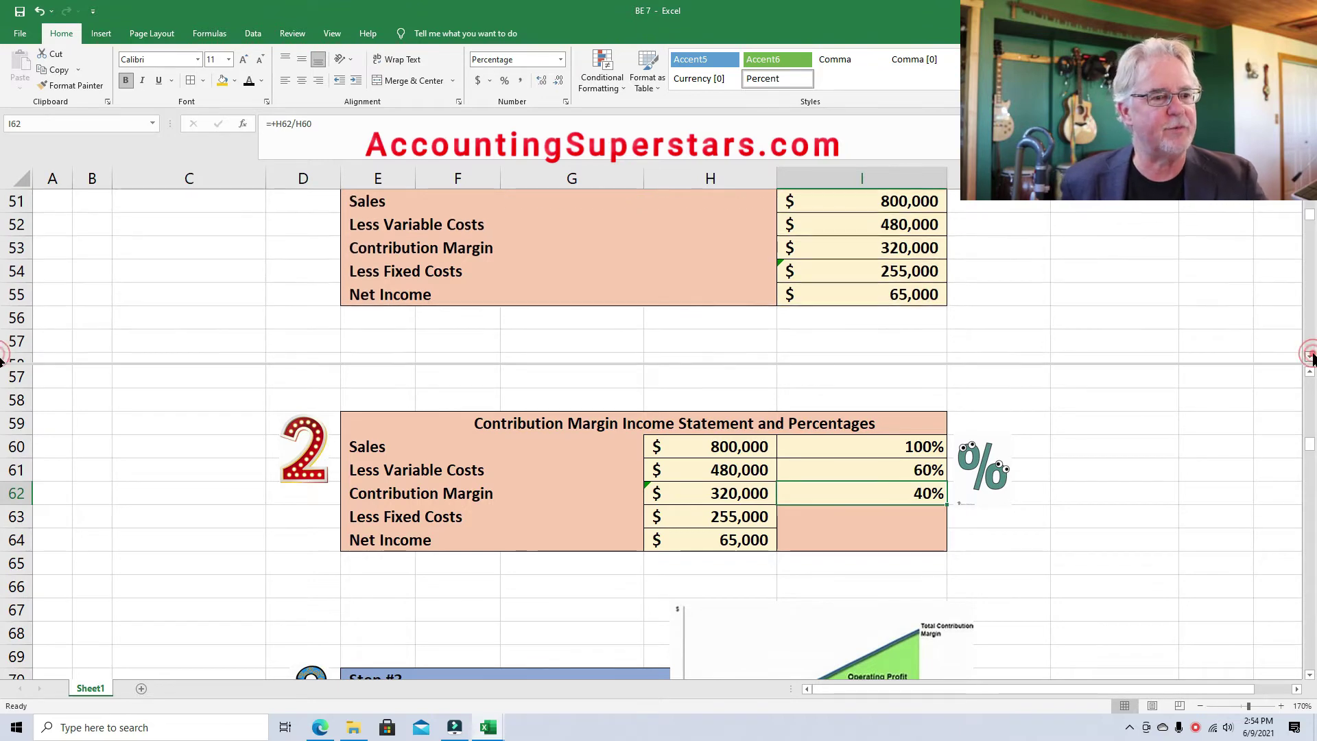
pyautogui.click(1309, 357)
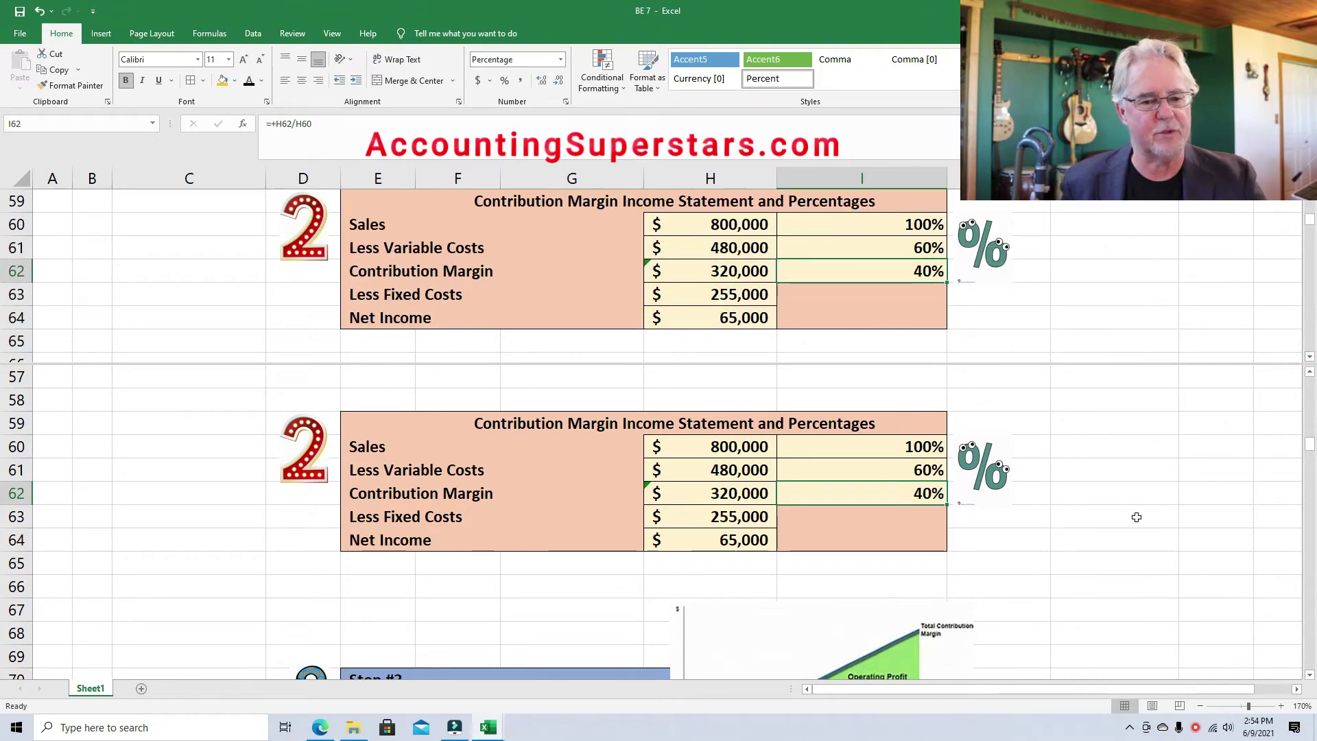
pyautogui.click(1309, 674)
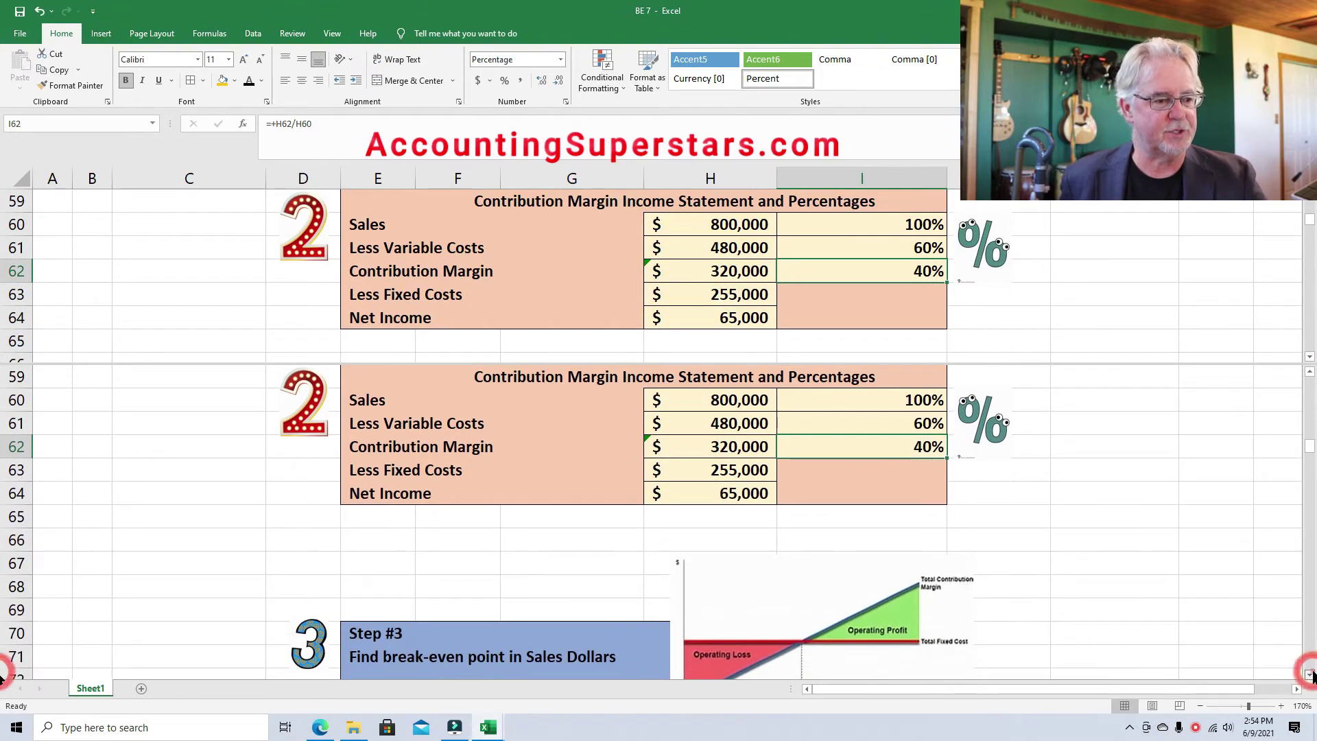
pyautogui.click(1309, 675)
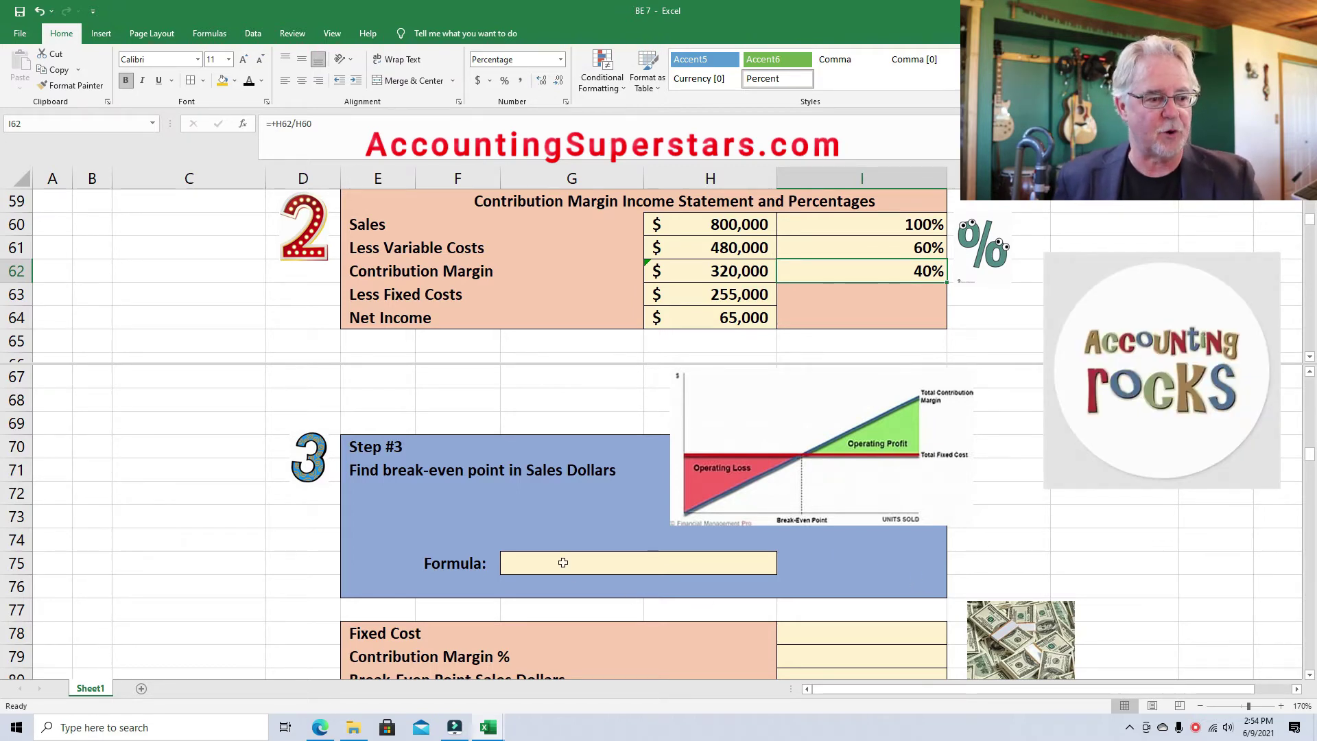
pyautogui.click(533, 562)
pyautogui.click(249, 81)
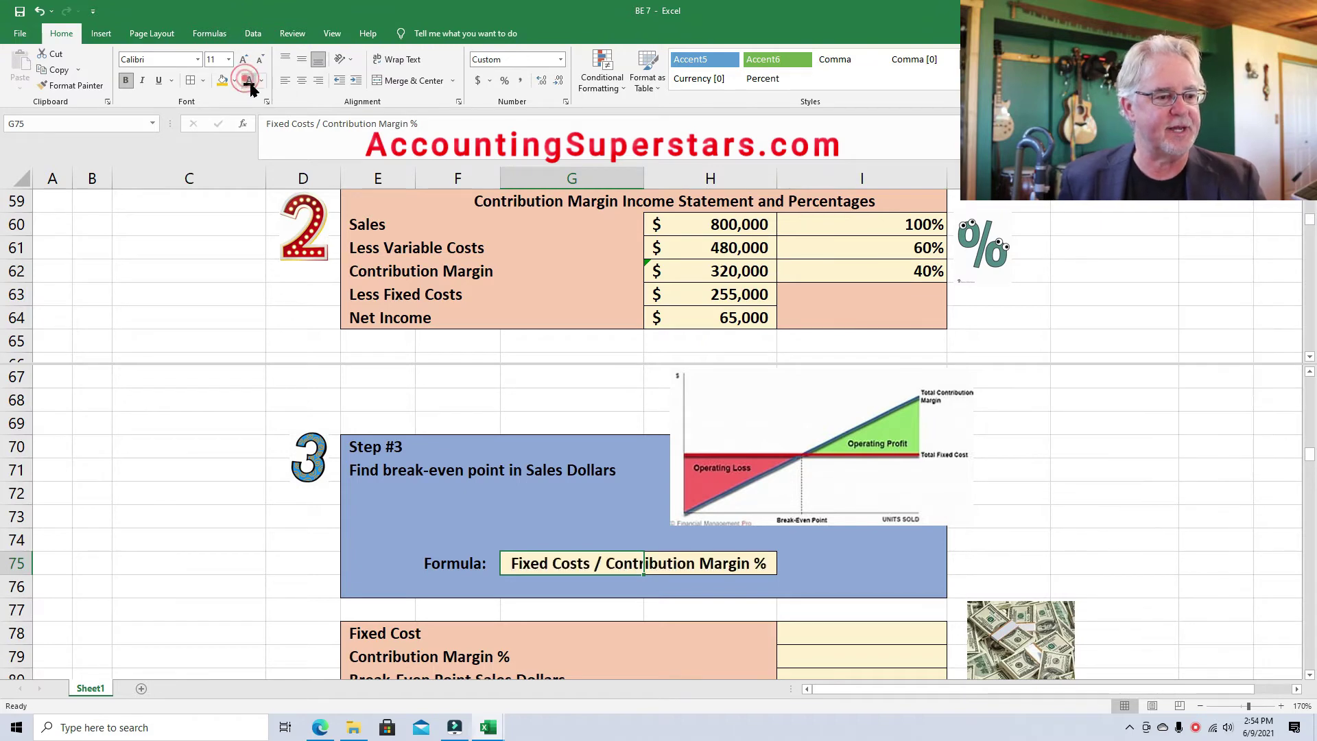
pyautogui.click(518, 504)
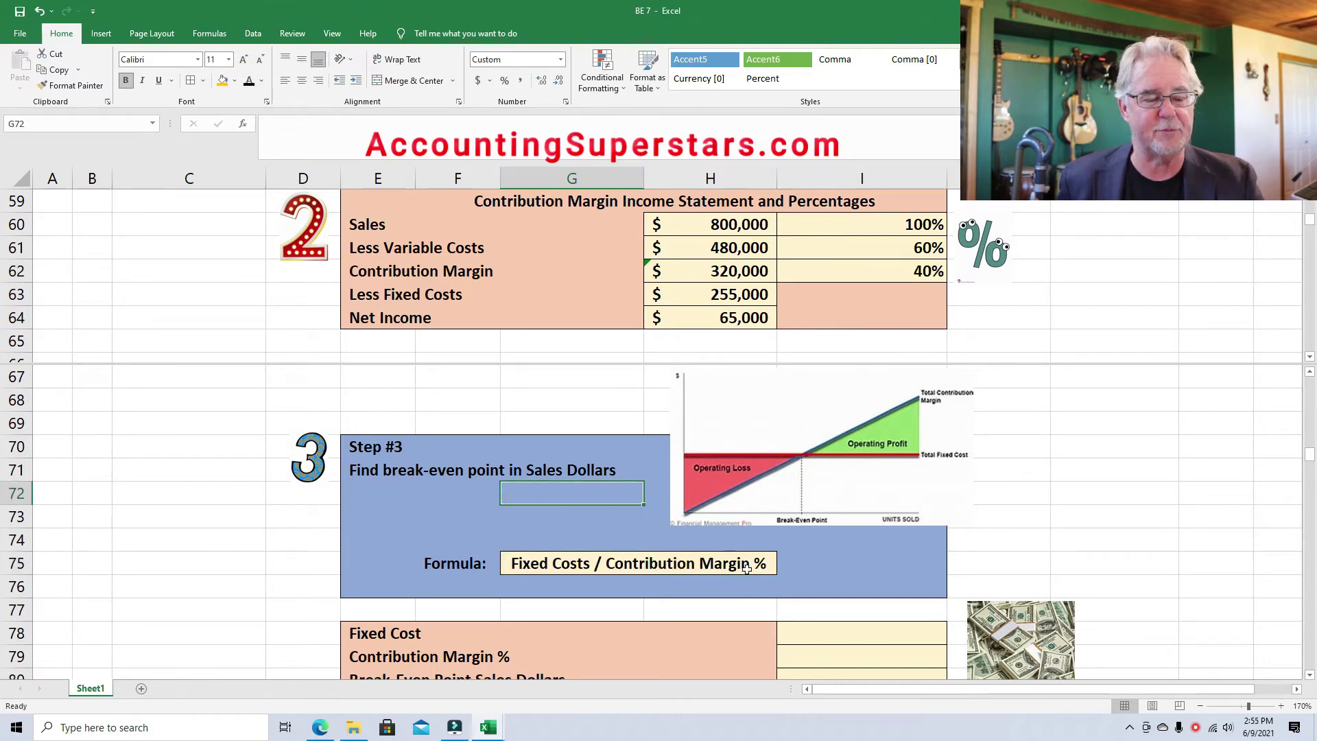
# Step: Fill the Less Fixed Costs amount in H63 and the Contribution Margin percentage in I62 with orange
pyautogui.click(723, 292)
pyautogui.click(222, 80)
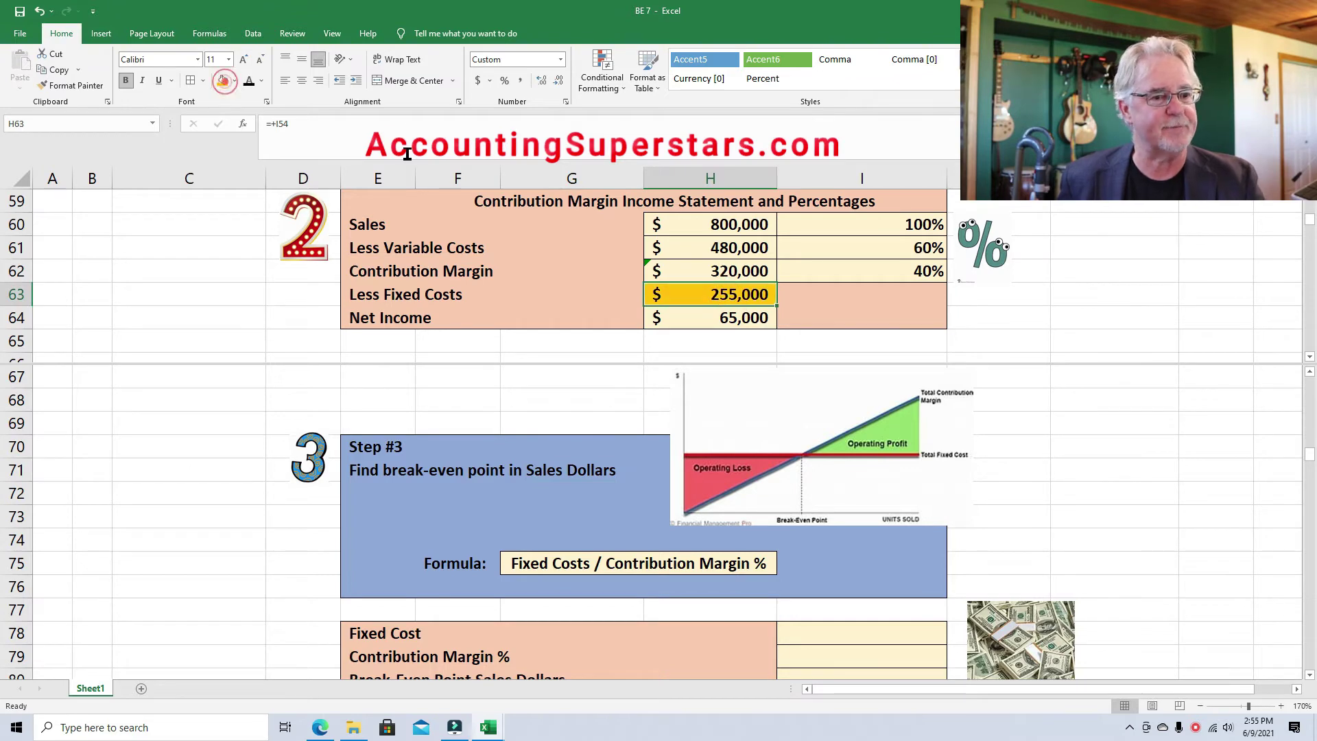
pyautogui.click(867, 260)
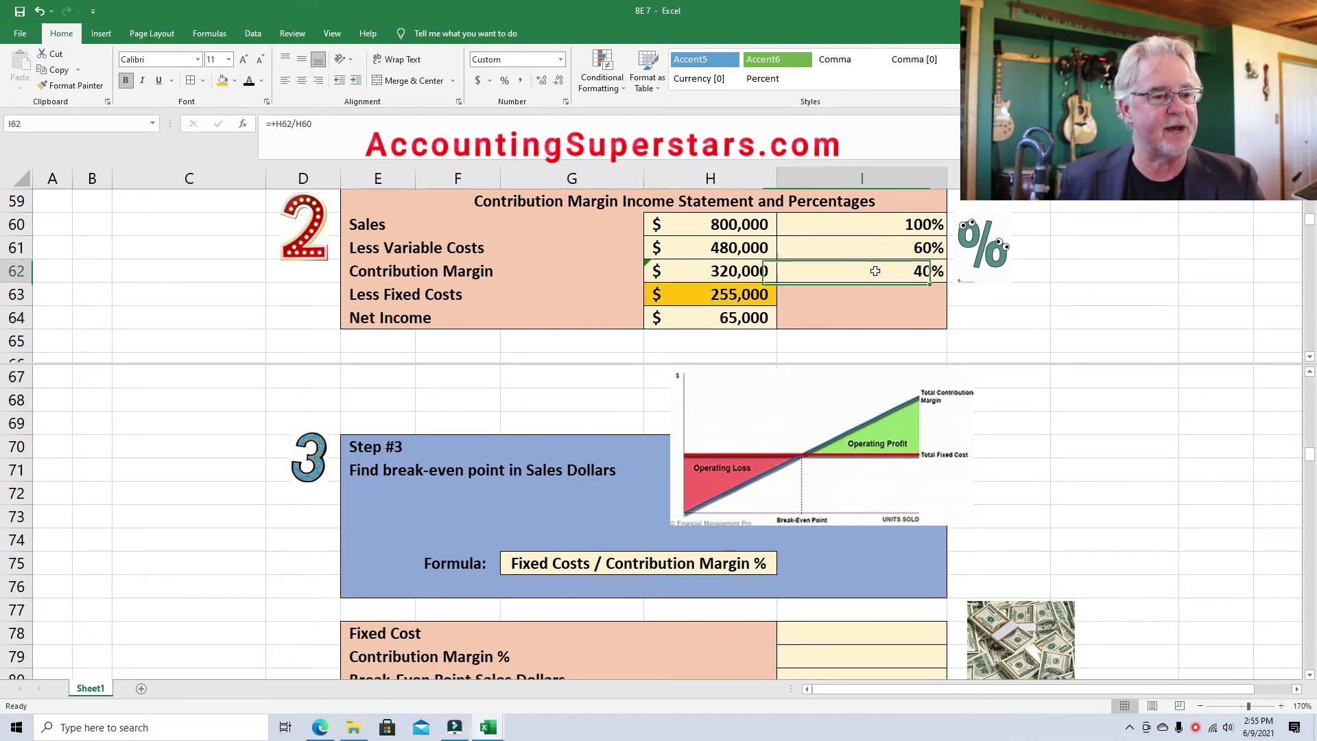
pyautogui.click(217, 83)
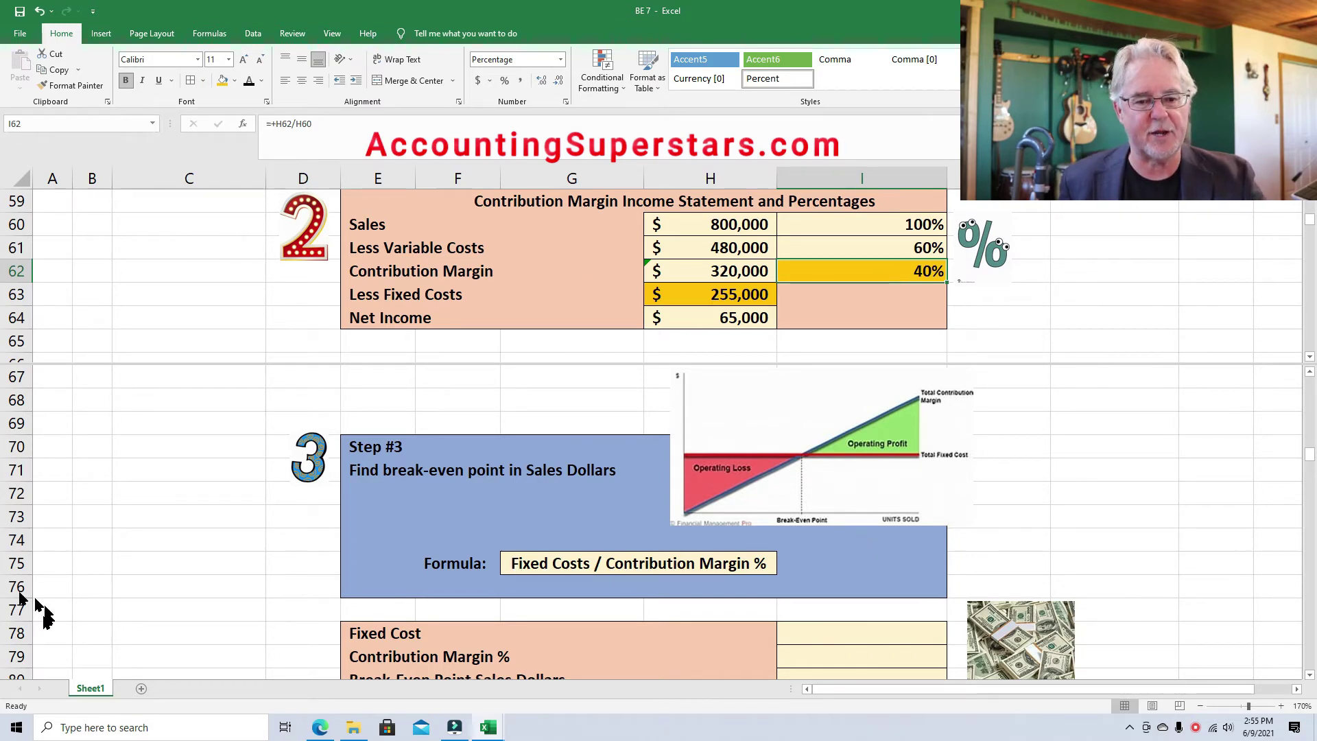
# Step: Reveal the Fixed Cost, Contribution Margin % and Break-Even Point Sales Dollars values in I78:I80 with a black font
pyautogui.scroll(-5, 1310, 677)
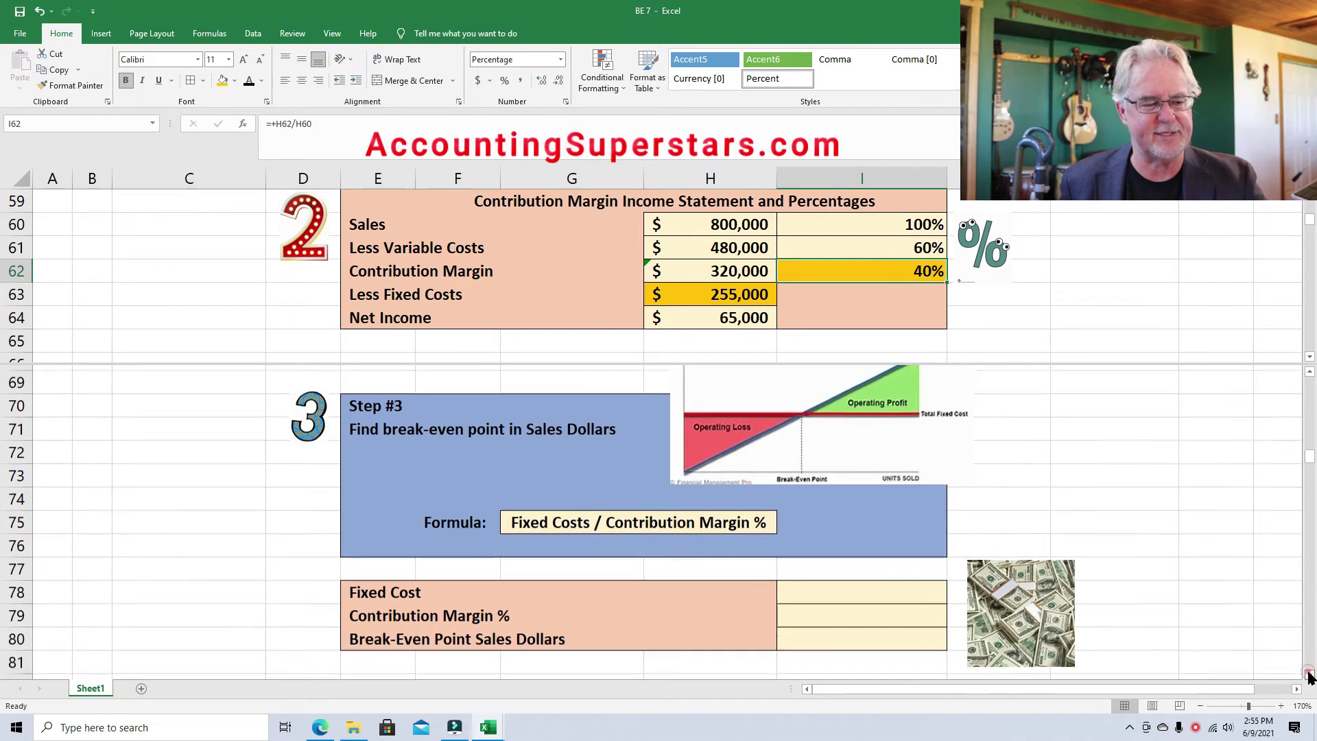
pyautogui.click(862, 519)
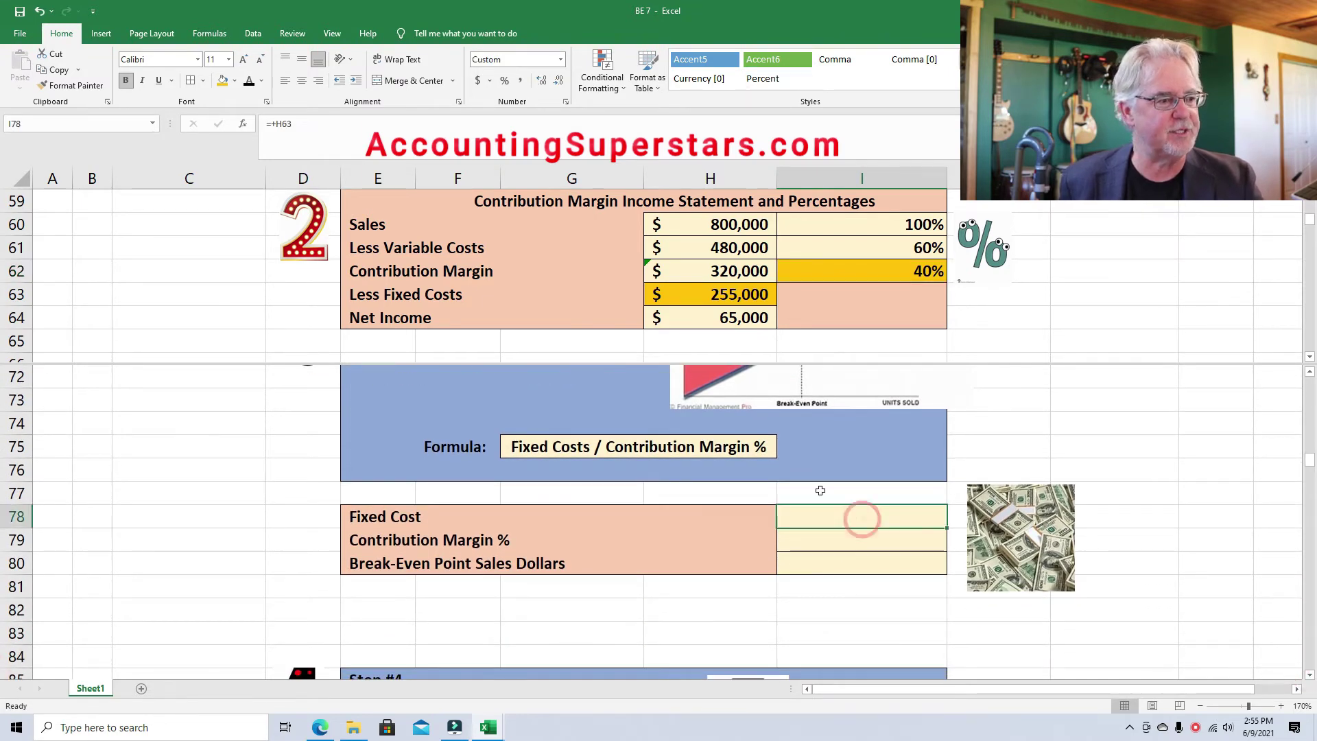
pyautogui.click(249, 80)
pyautogui.click(889, 537)
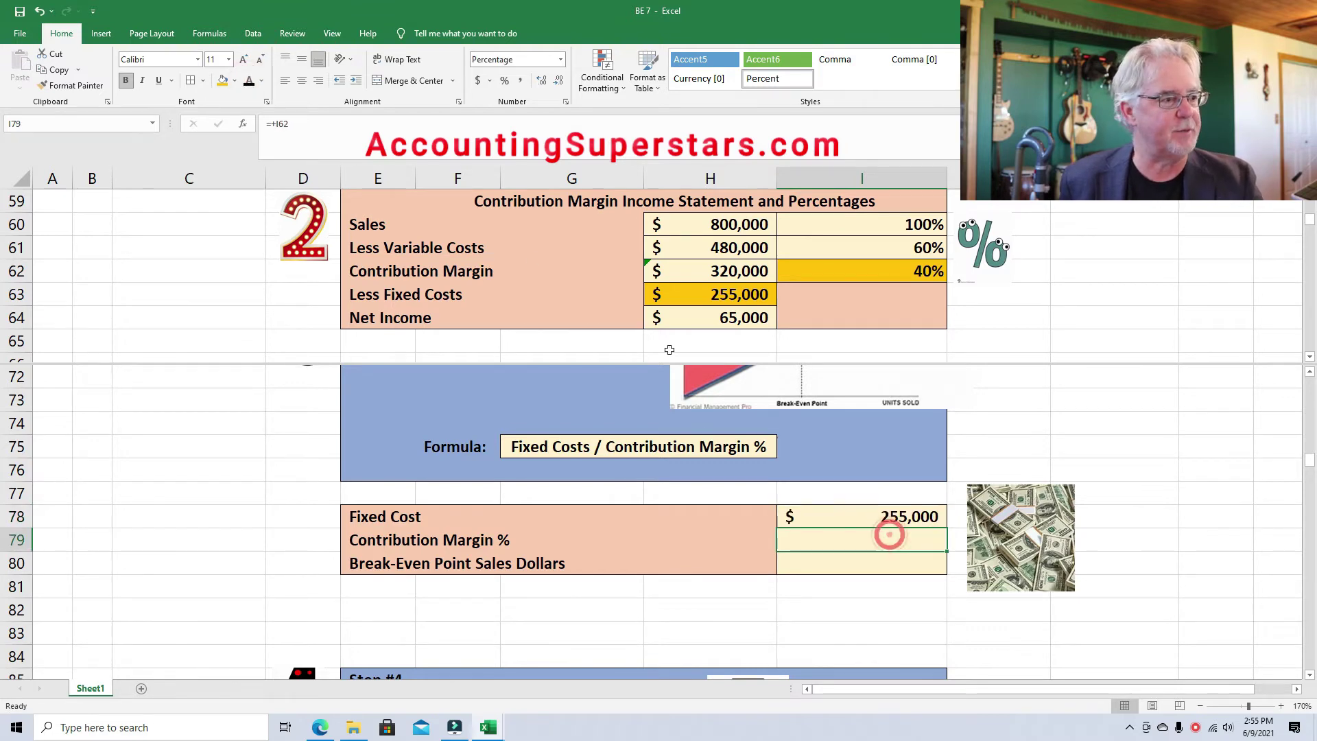
pyautogui.click(248, 80)
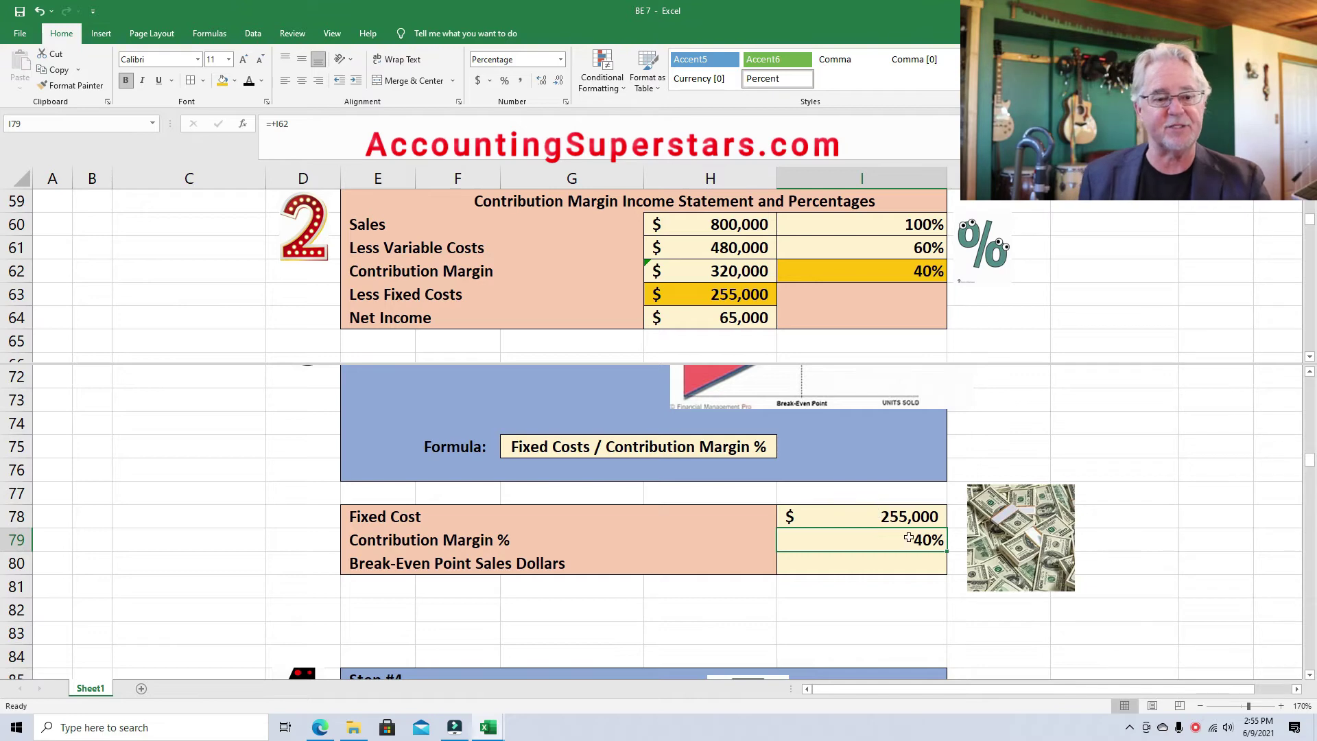
pyautogui.click(917, 559)
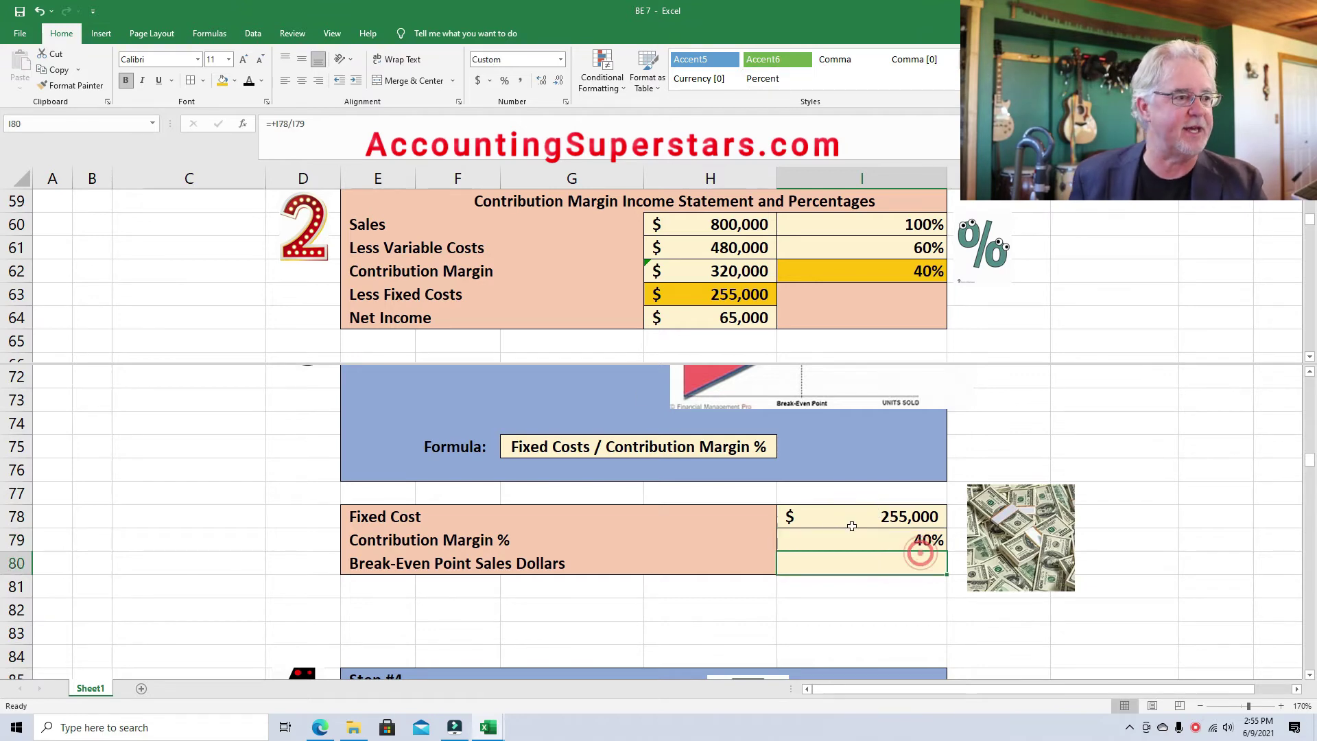
pyautogui.click(248, 80)
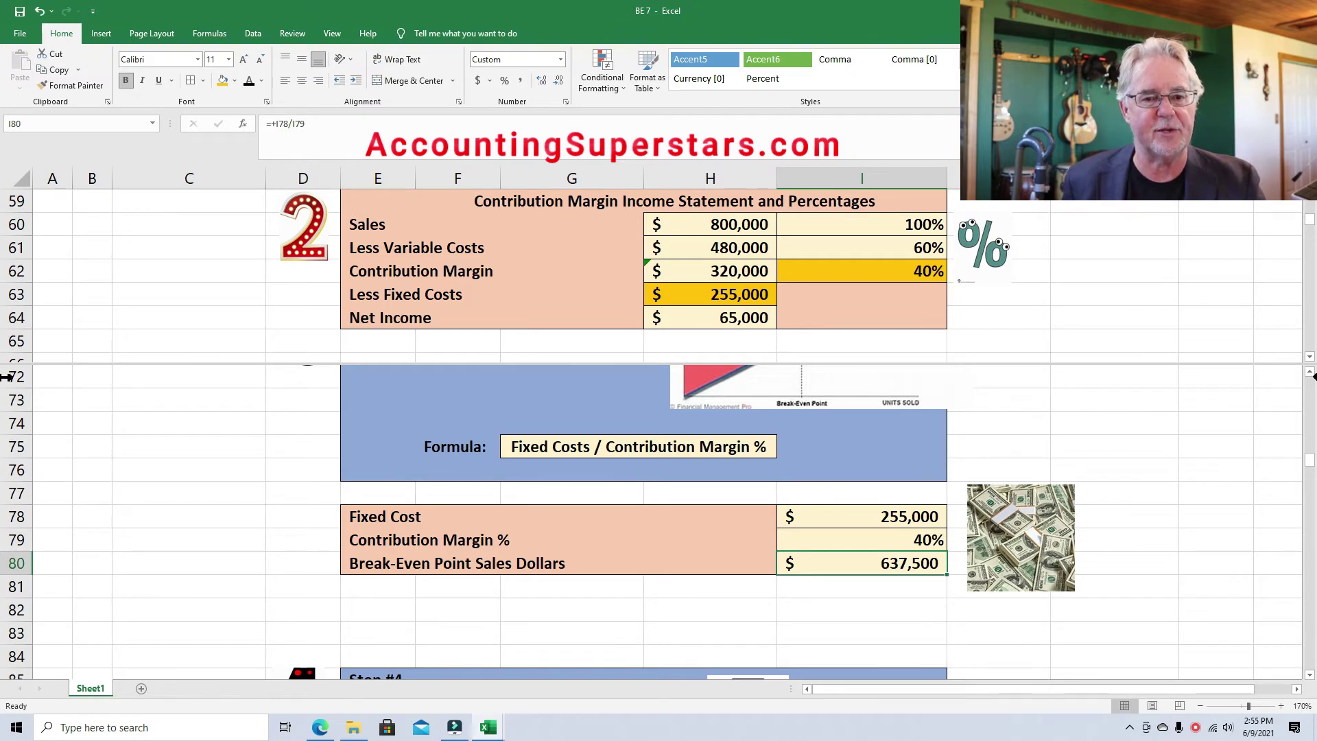
# Step: Reveal the Sales amount in I91 and its percentage in J91 of the Step #4 double-check statement with a black font
pyautogui.scroll(1, 1311, 374)
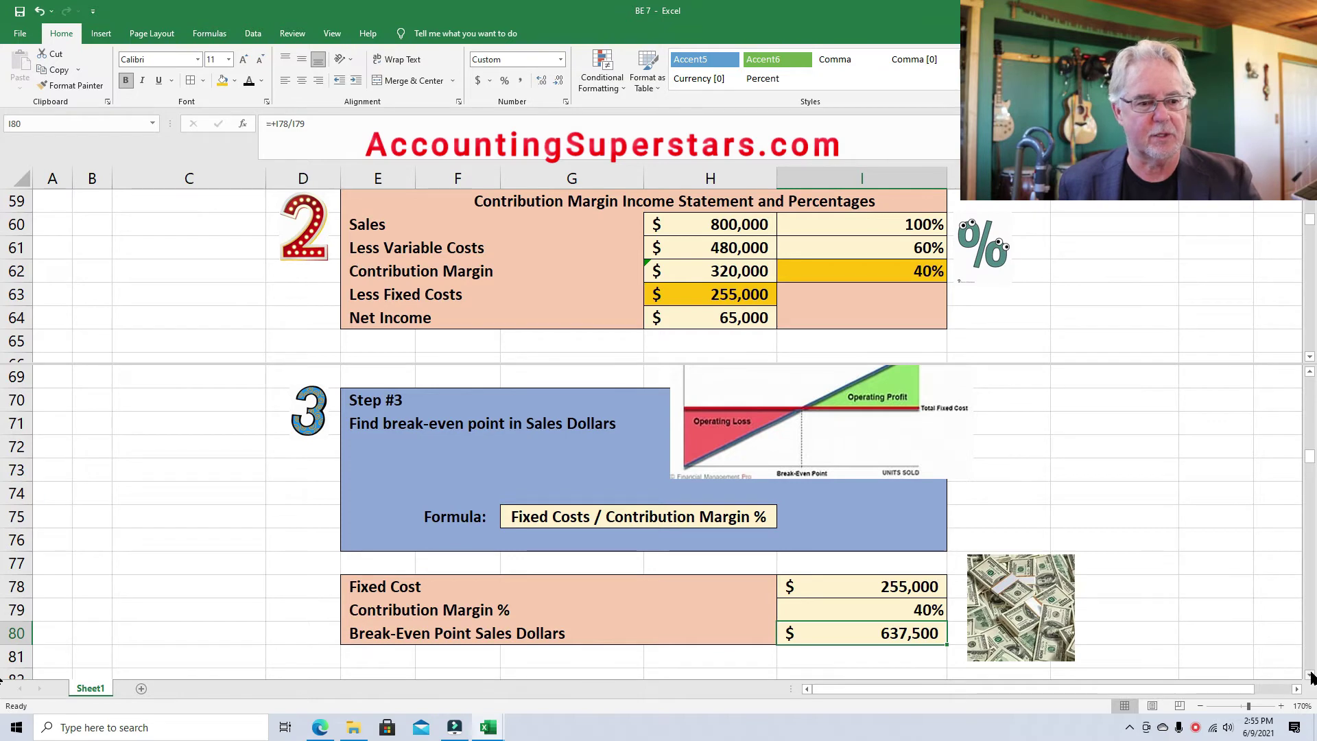
pyautogui.scroll(-3, 1311, 677)
pyautogui.scroll(-2, 1312, 677)
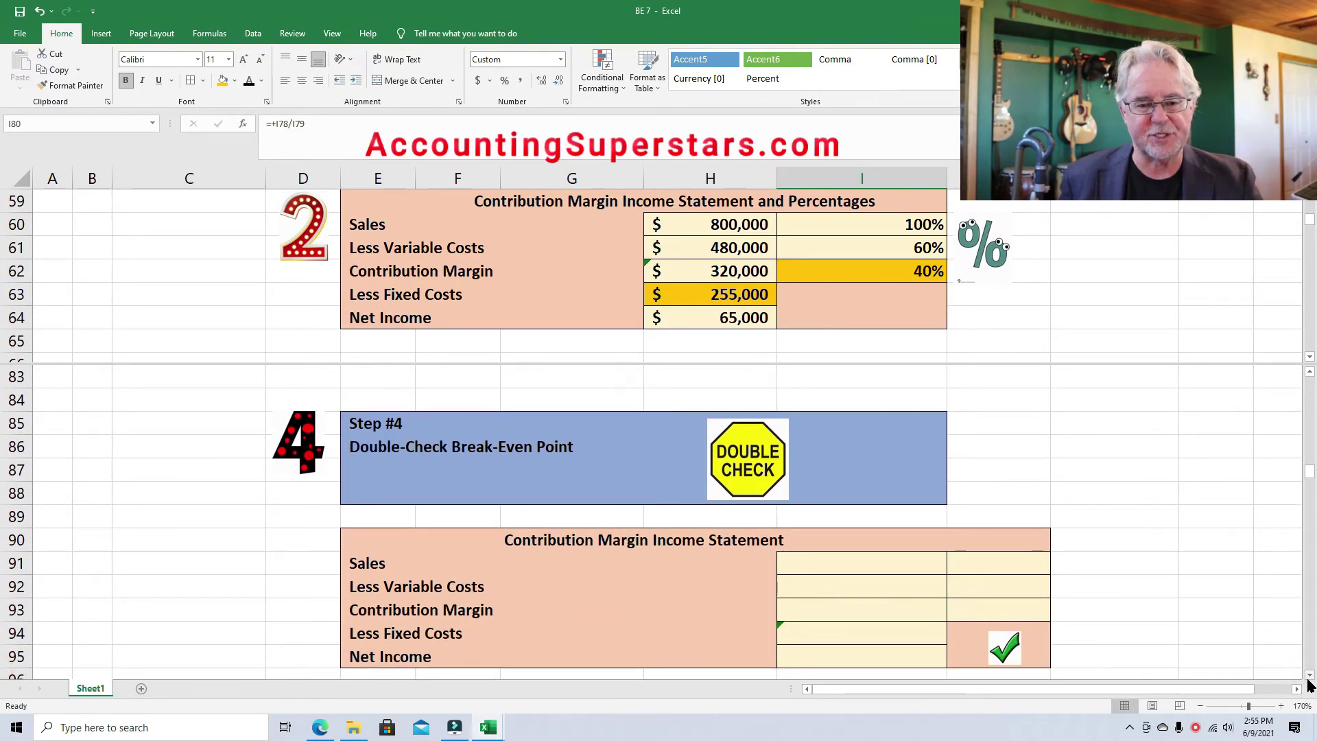
pyautogui.scroll(-1, 1307, 683)
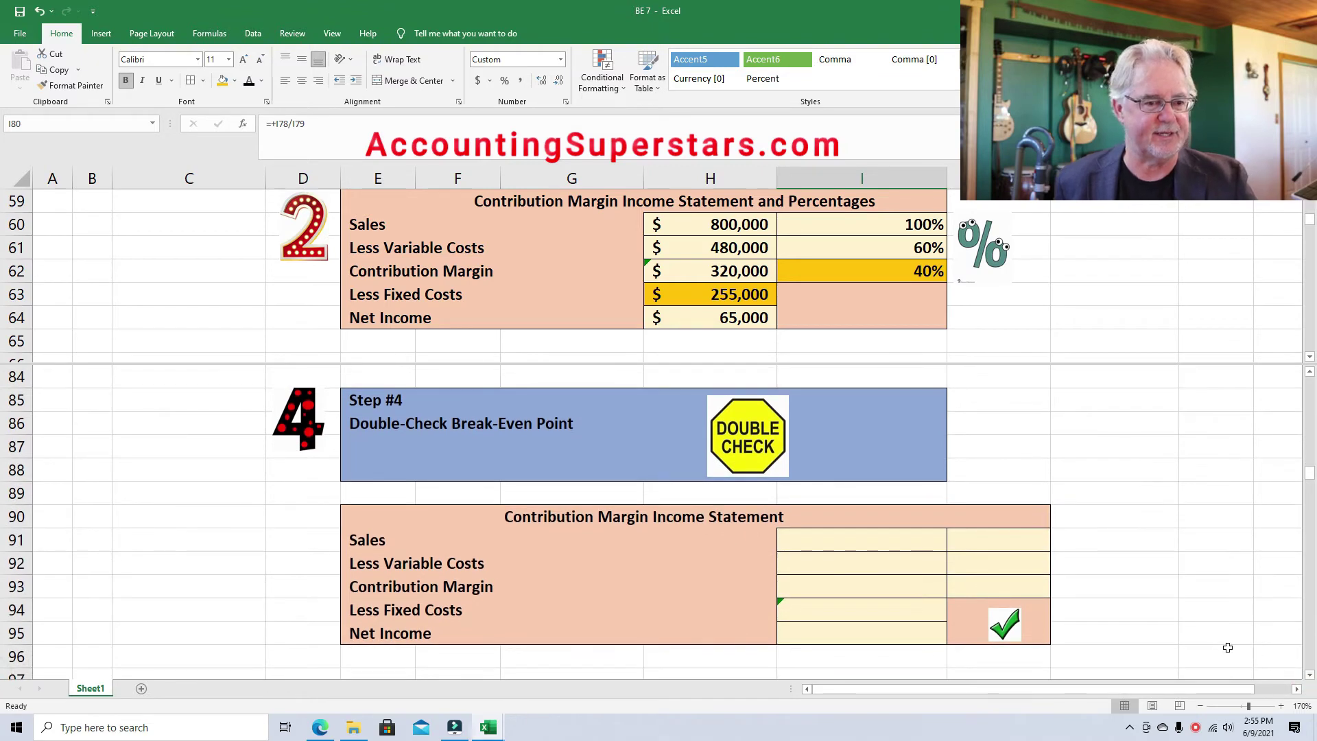
pyautogui.click(1310, 357)
pyautogui.scroll(-5, 1310, 357)
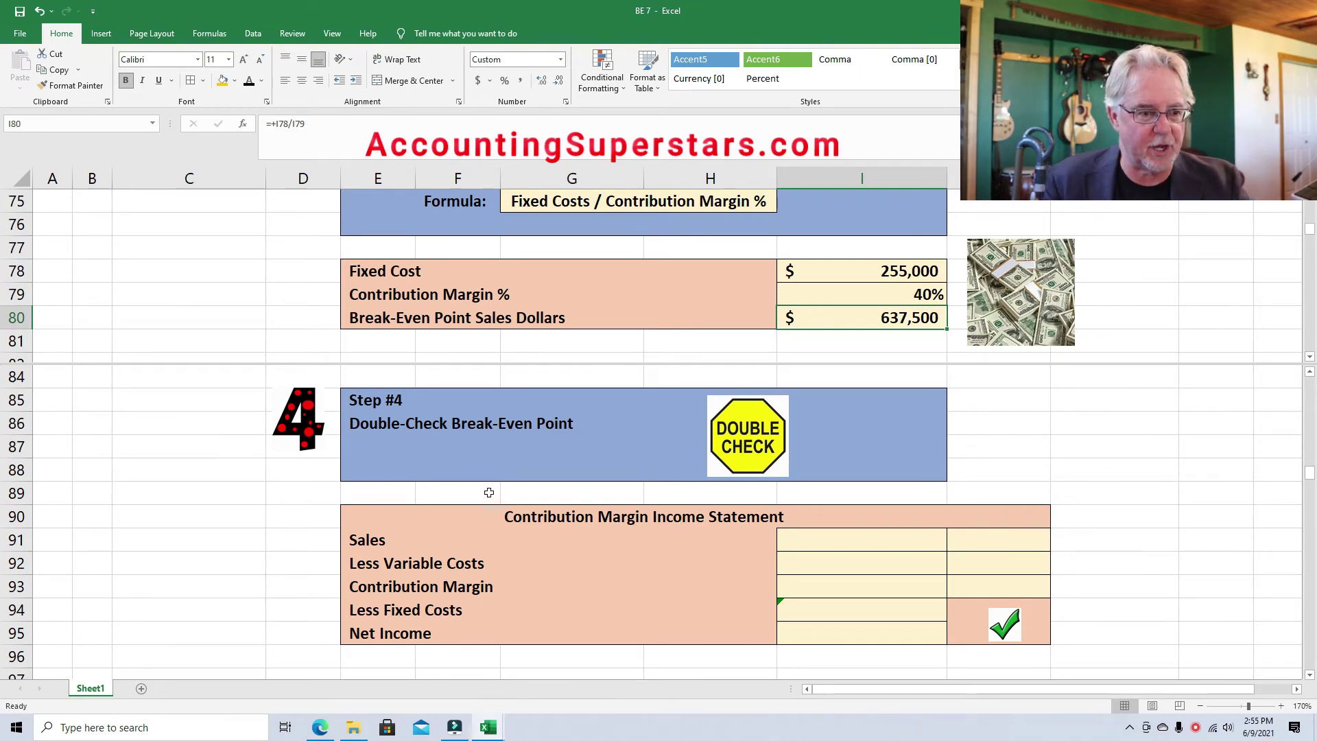
pyautogui.click(889, 547)
pyautogui.write('=I80')
pyautogui.hotkey('ctrl', 'Return')
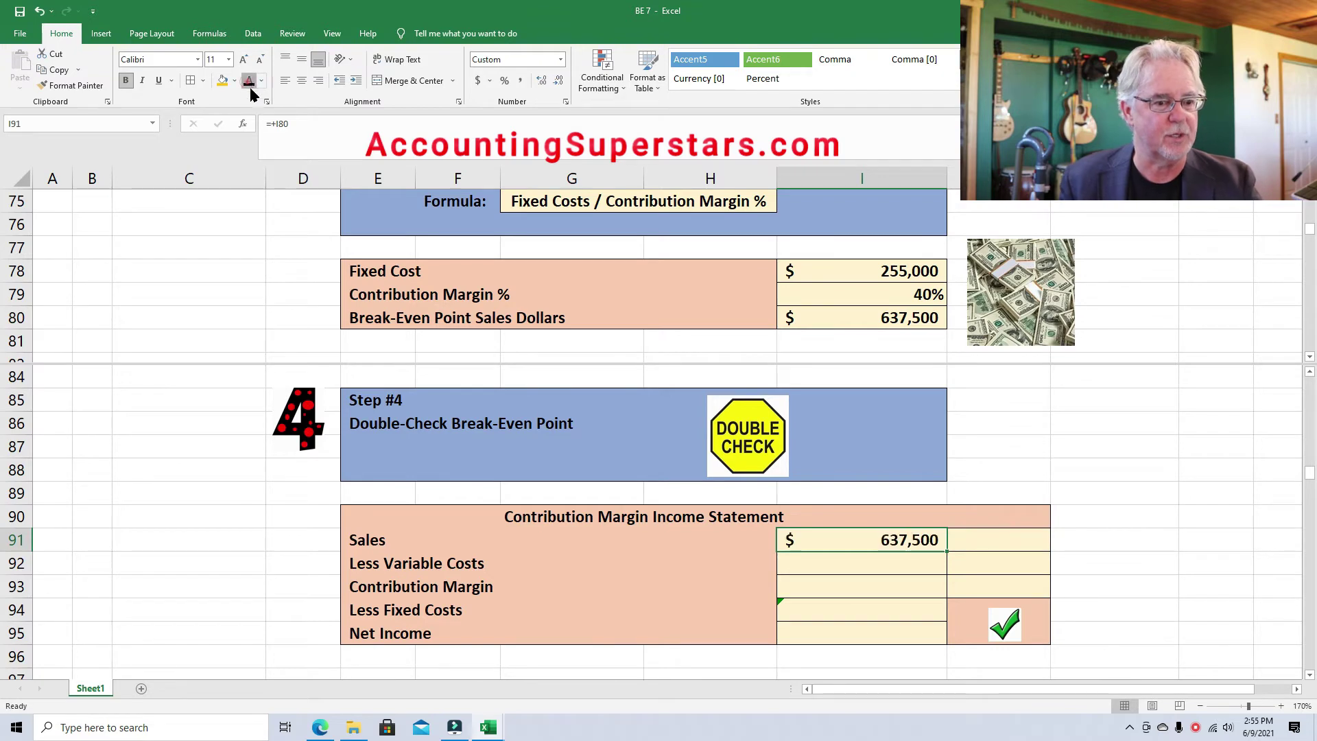
pyautogui.click(1006, 546)
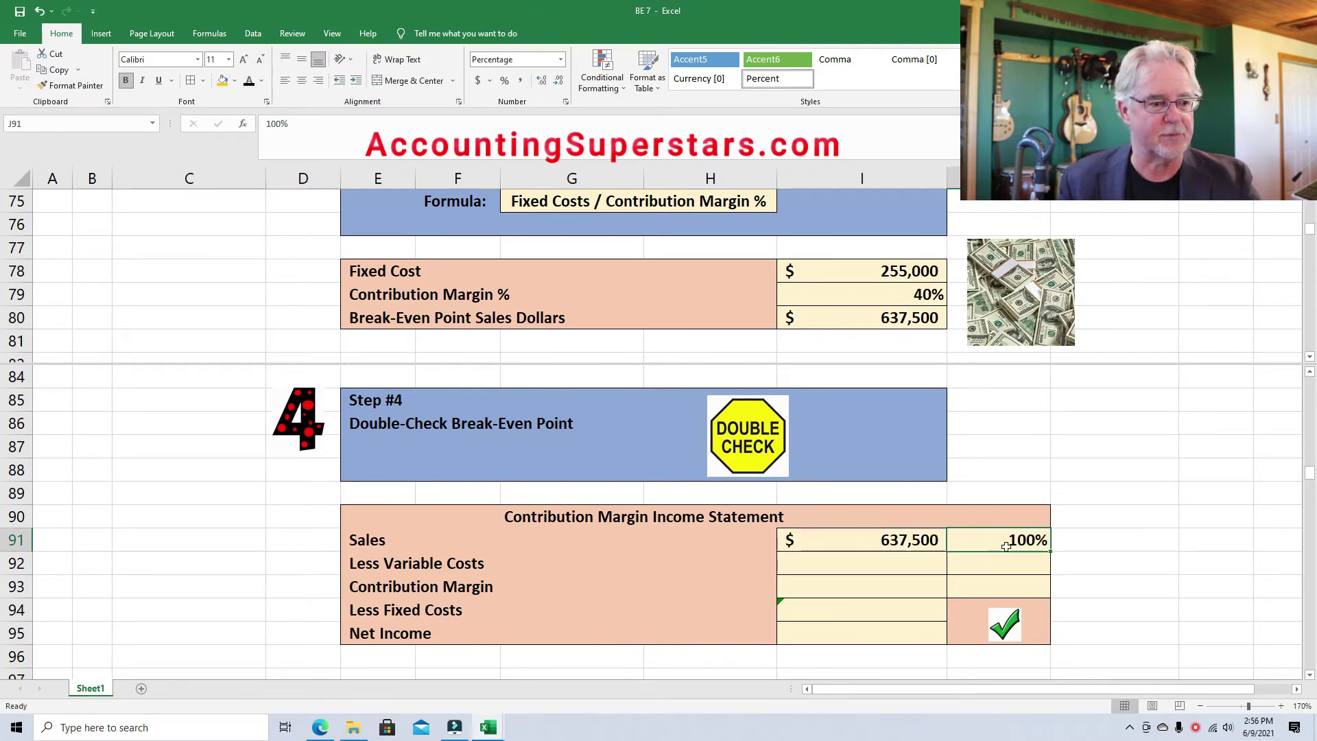
# Step: Reveal the Less Variable Costs percentage in cell J92 of the double-check statement with a black font
pyautogui.click(905, 570)
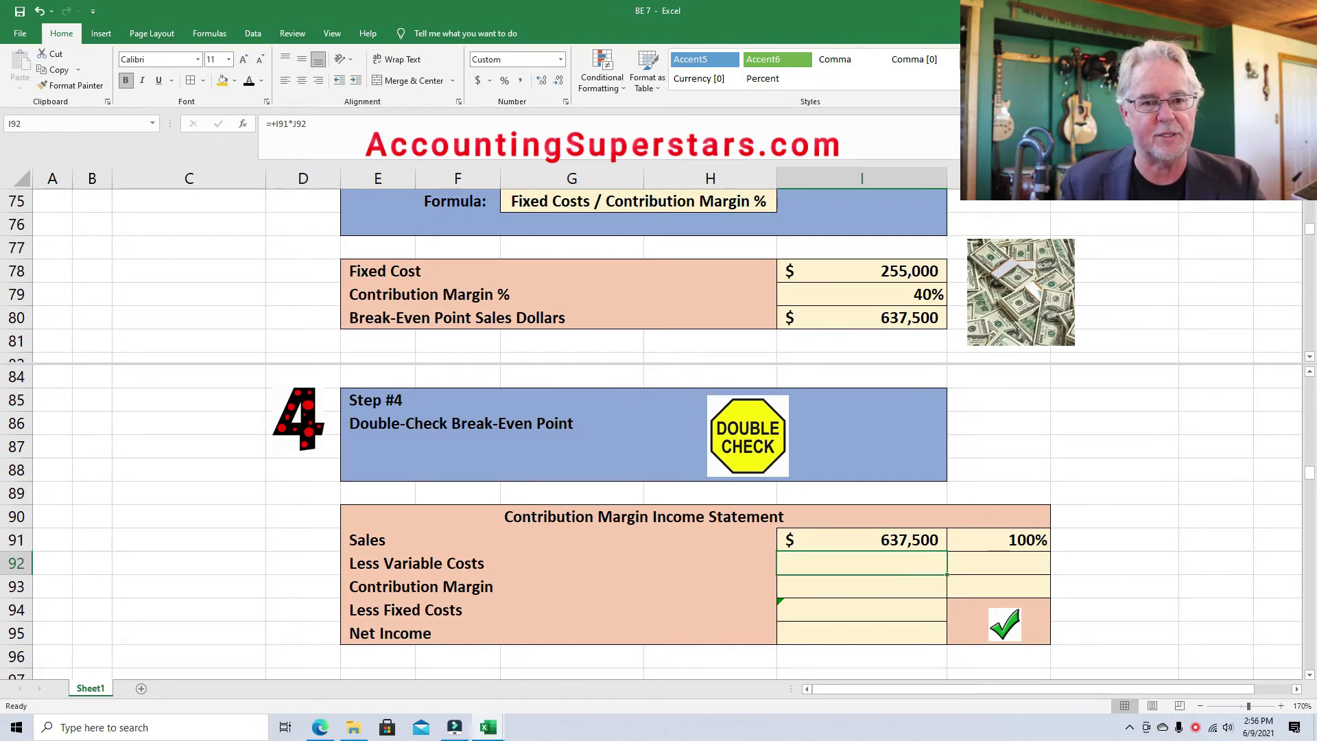
pyautogui.scroll(4, 651, 275)
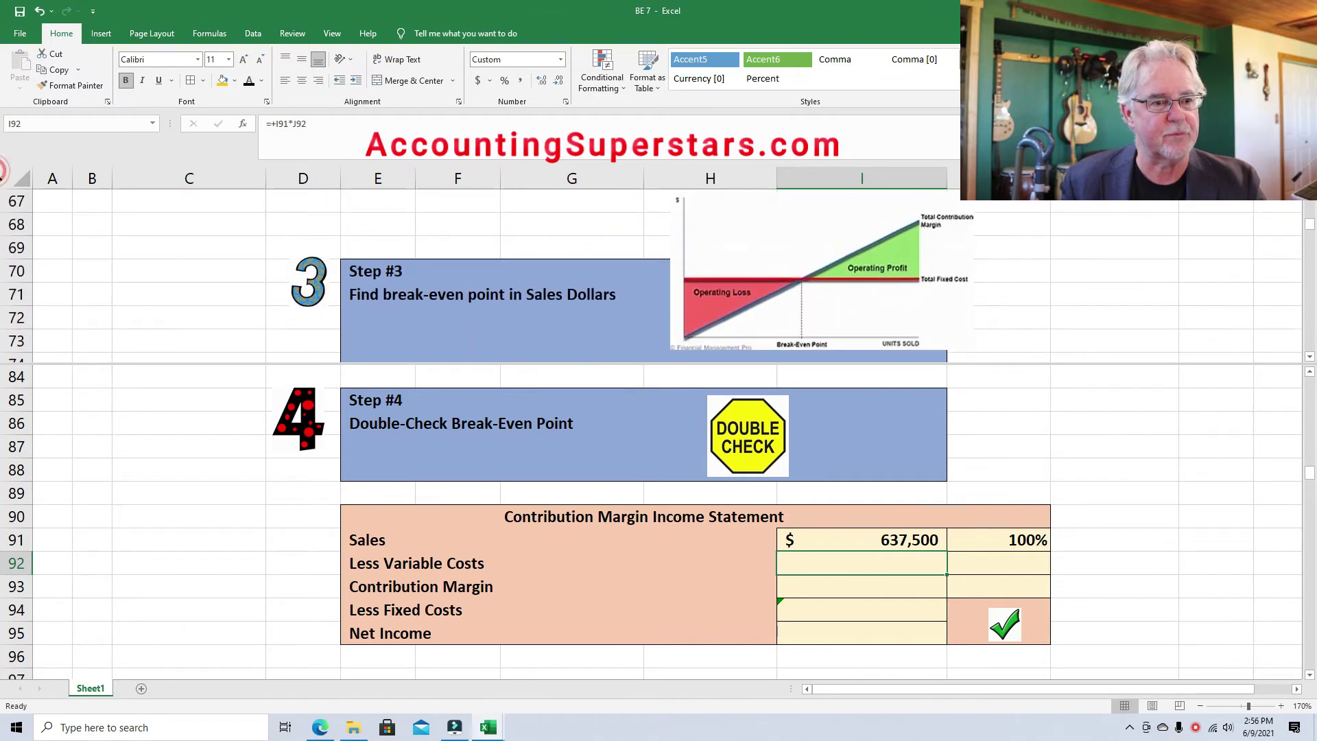
pyautogui.scroll(2, 682, 346)
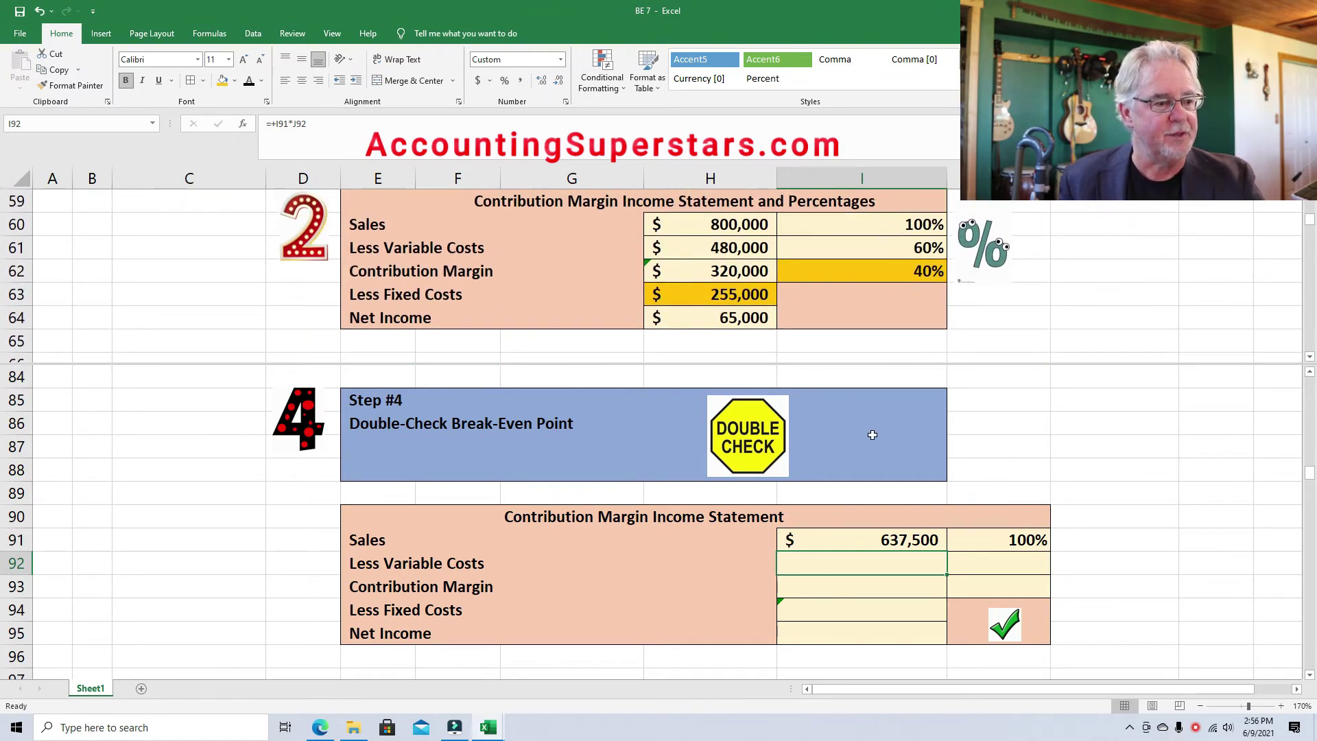
pyautogui.click(1008, 561)
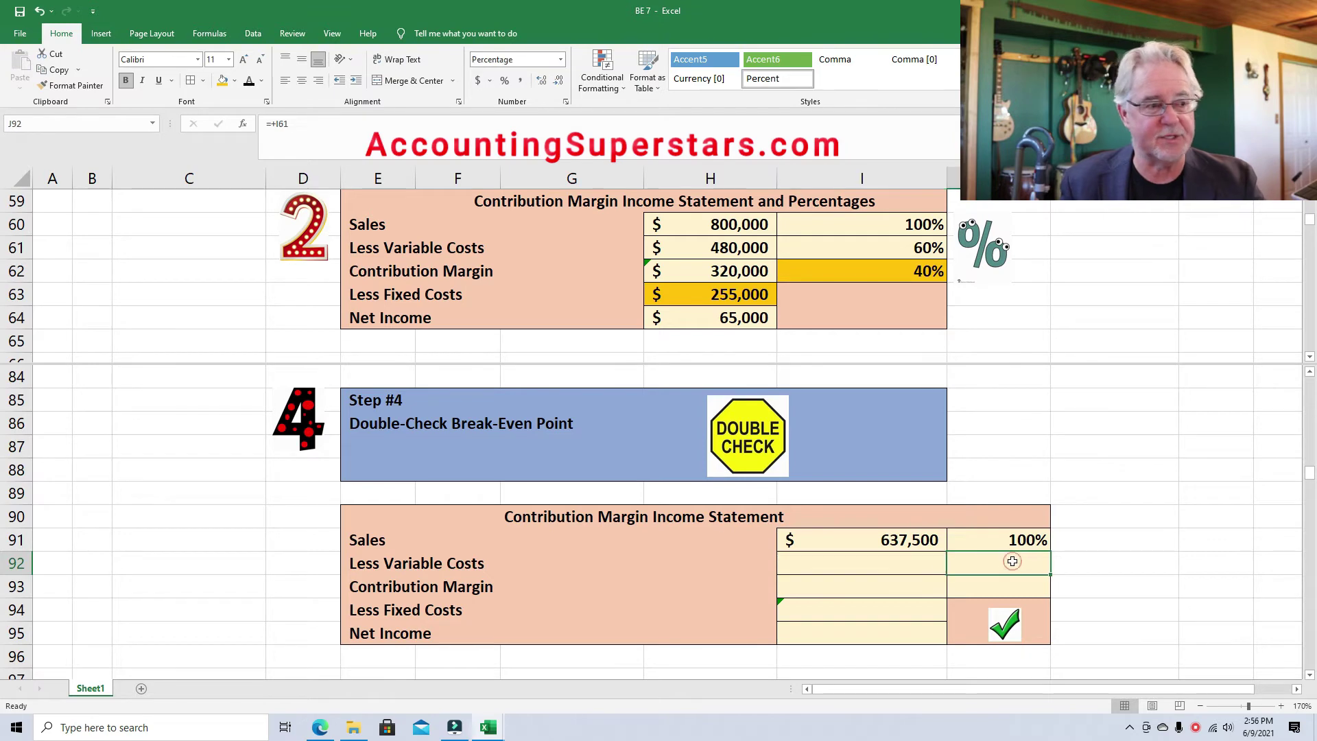
pyautogui.click(250, 82)
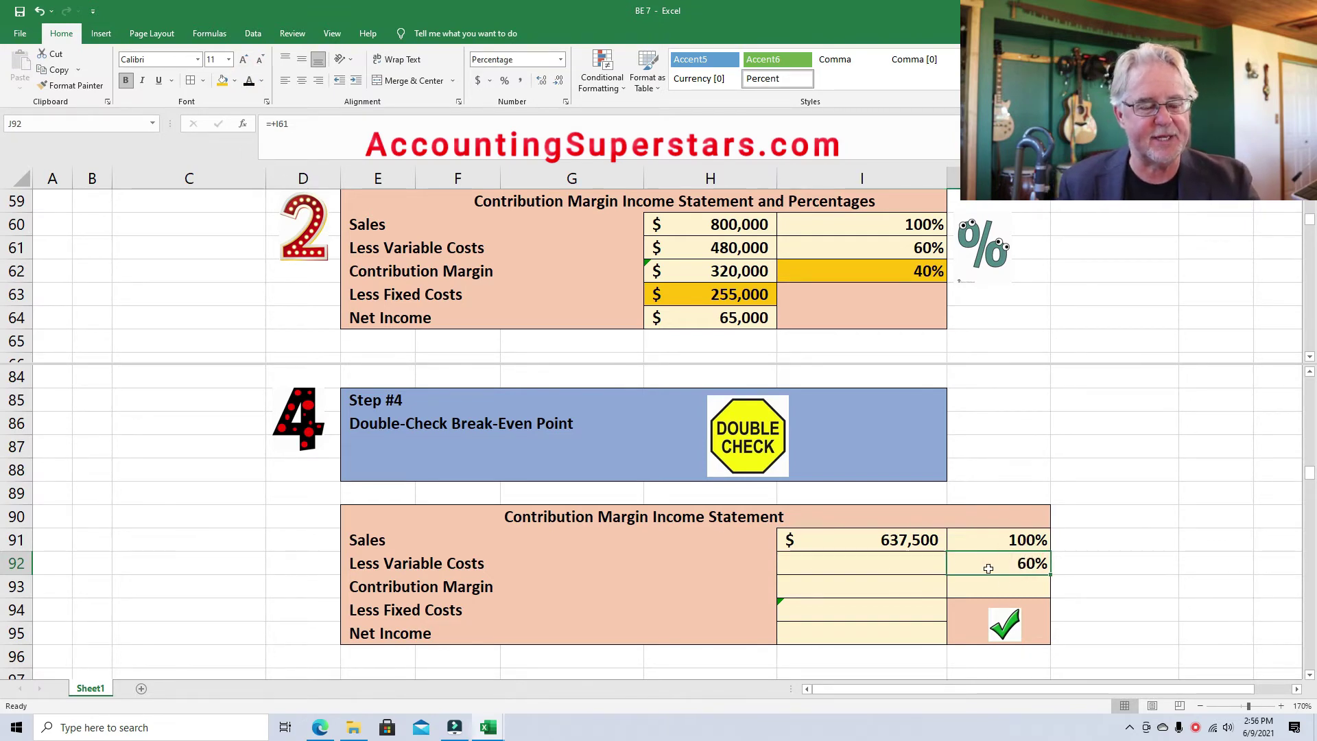
# Step: Reveal the Less Variable Costs amount in I92 and the Contribution Margin percentage in J93 of the double-check statement with a black font
pyautogui.click(895, 563)
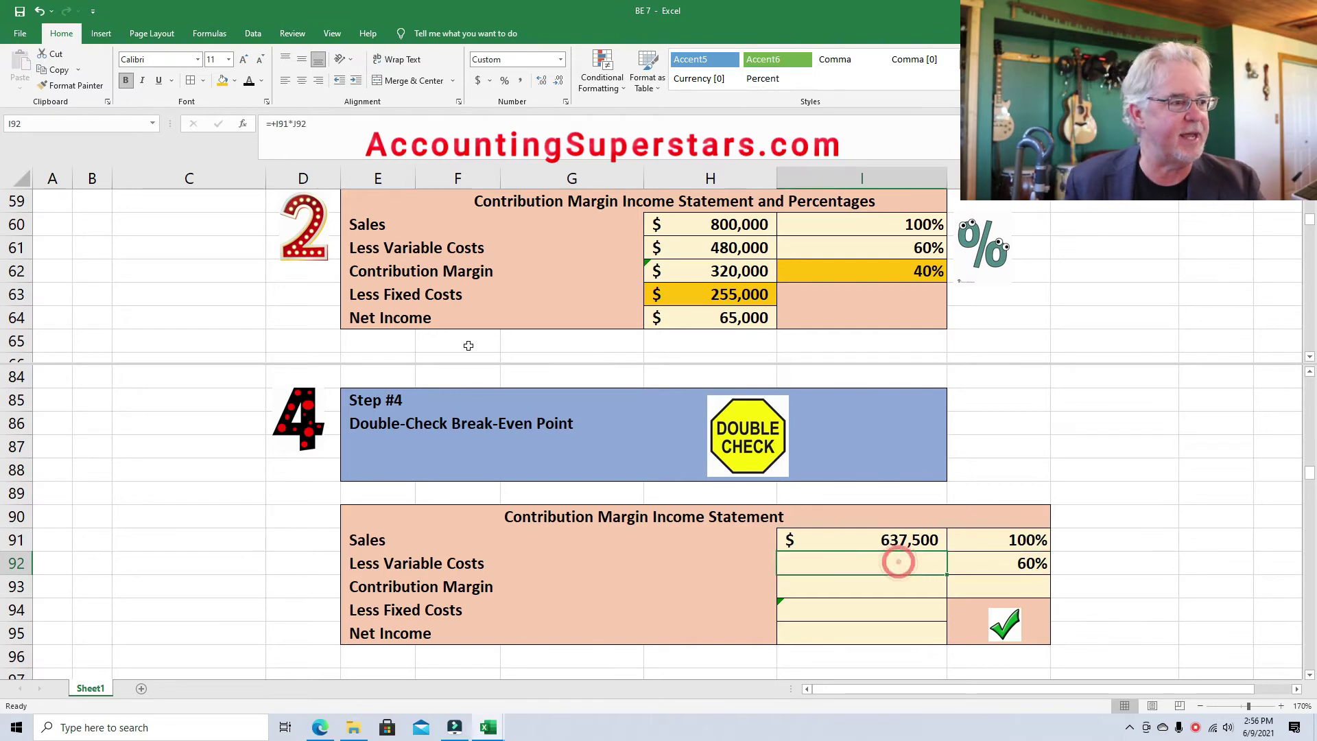
pyautogui.click(249, 81)
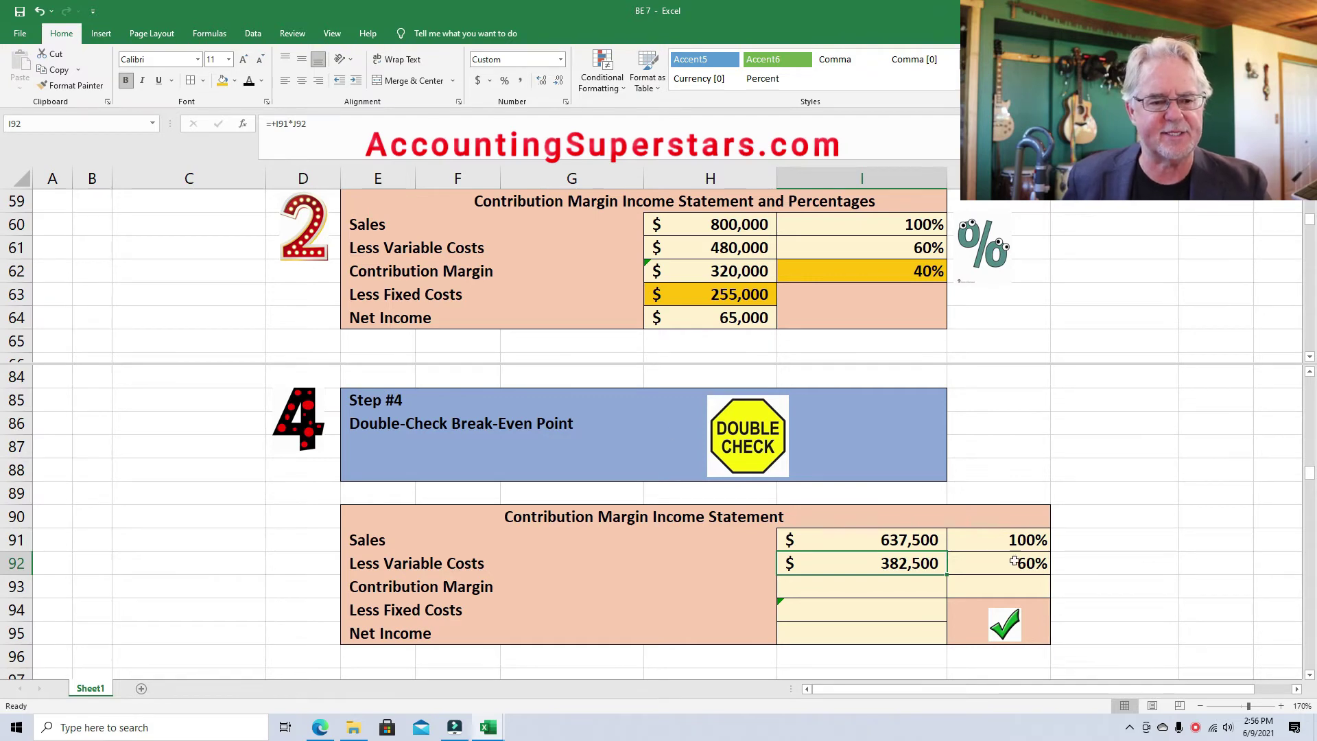
pyautogui.click(880, 255)
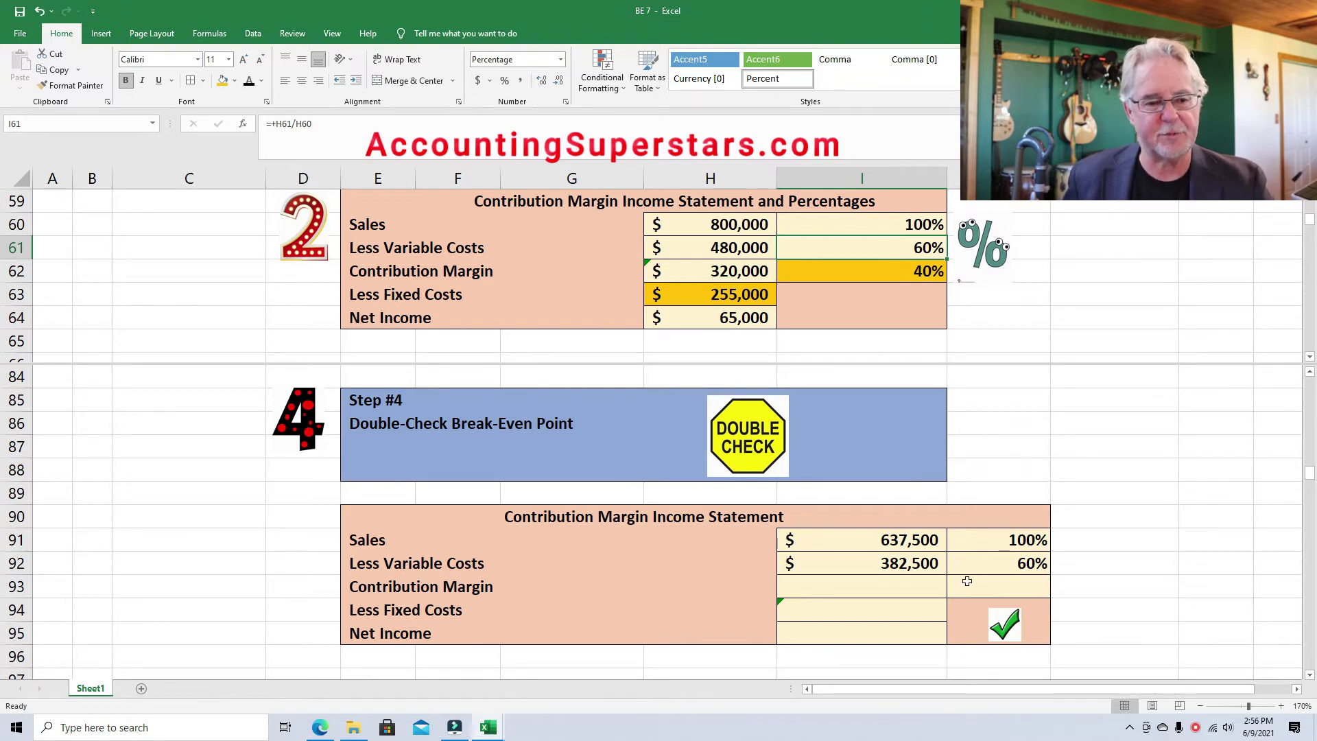
pyautogui.click(885, 270)
pyautogui.click(1012, 590)
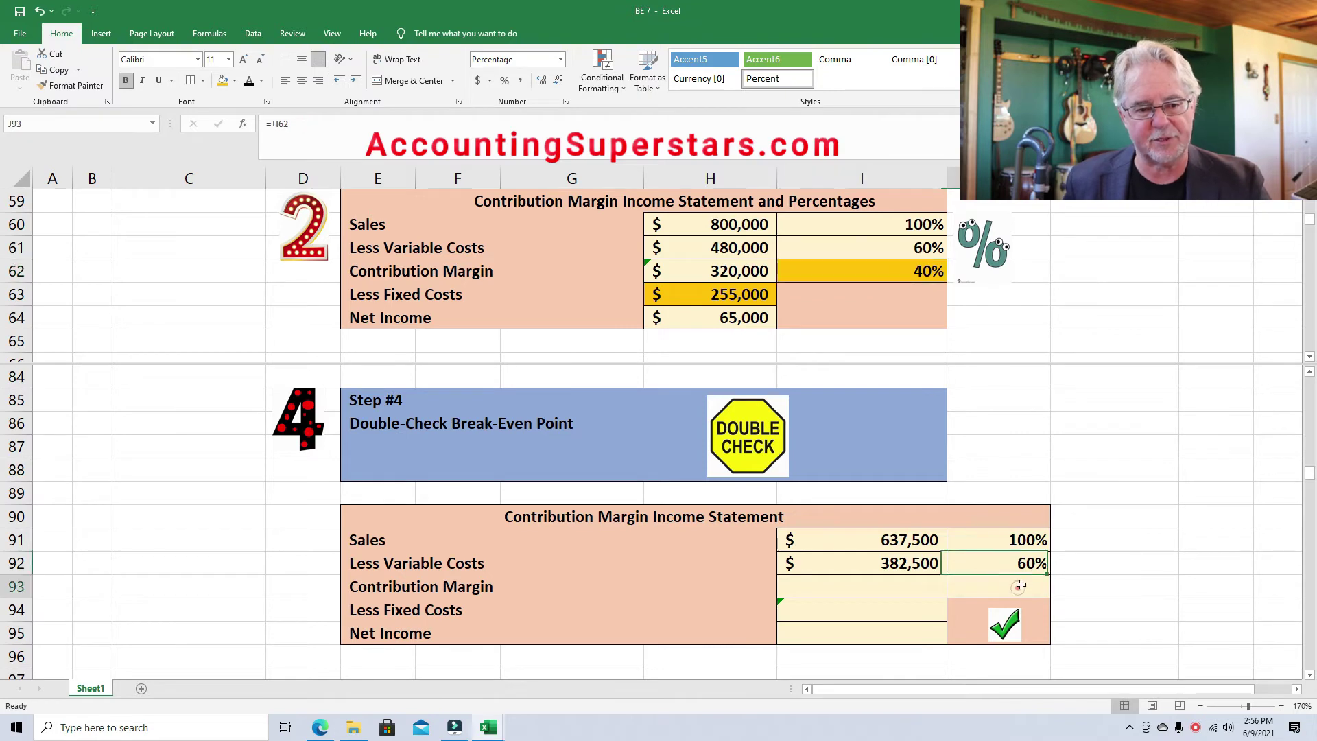
pyautogui.click(249, 80)
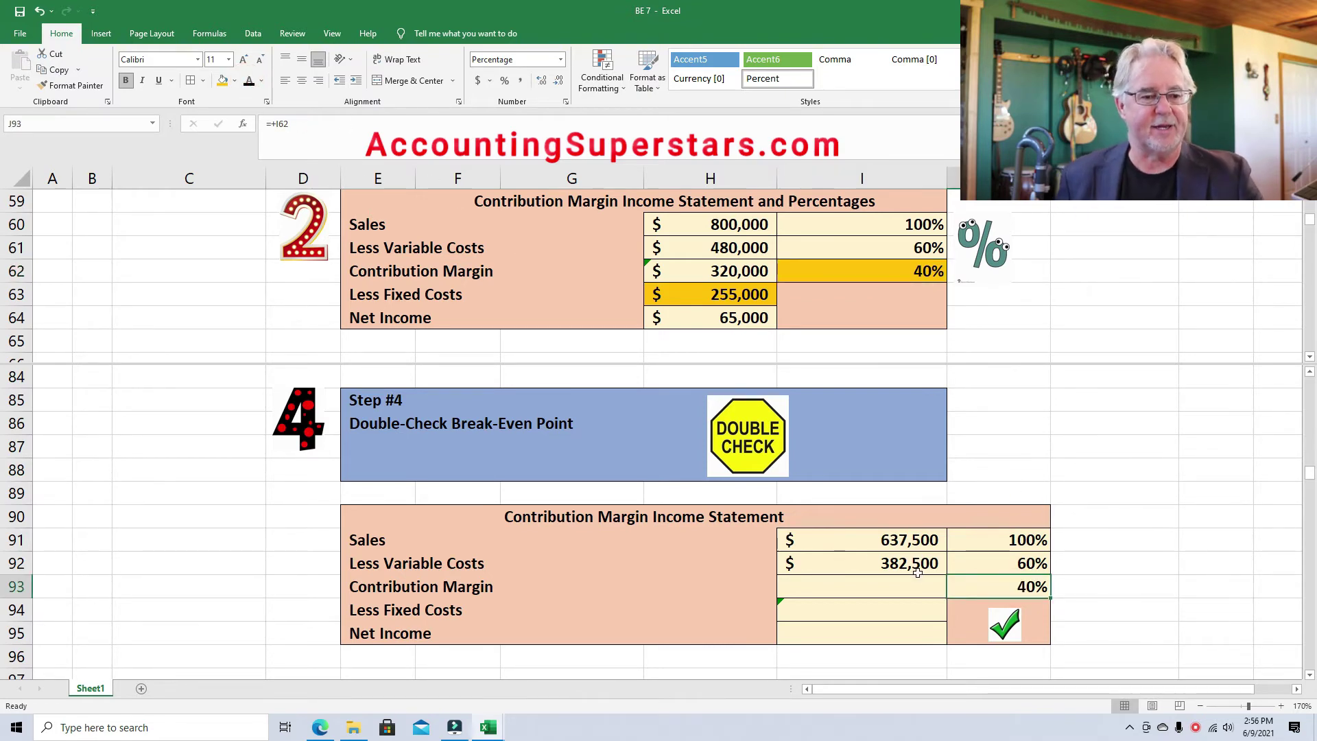
# Step: Reveal the Contribution Margin amount in I93 and the Less Fixed Costs amount in I94 of the double-check statement with a black font
pyautogui.click(885, 540)
pyautogui.click(1031, 584)
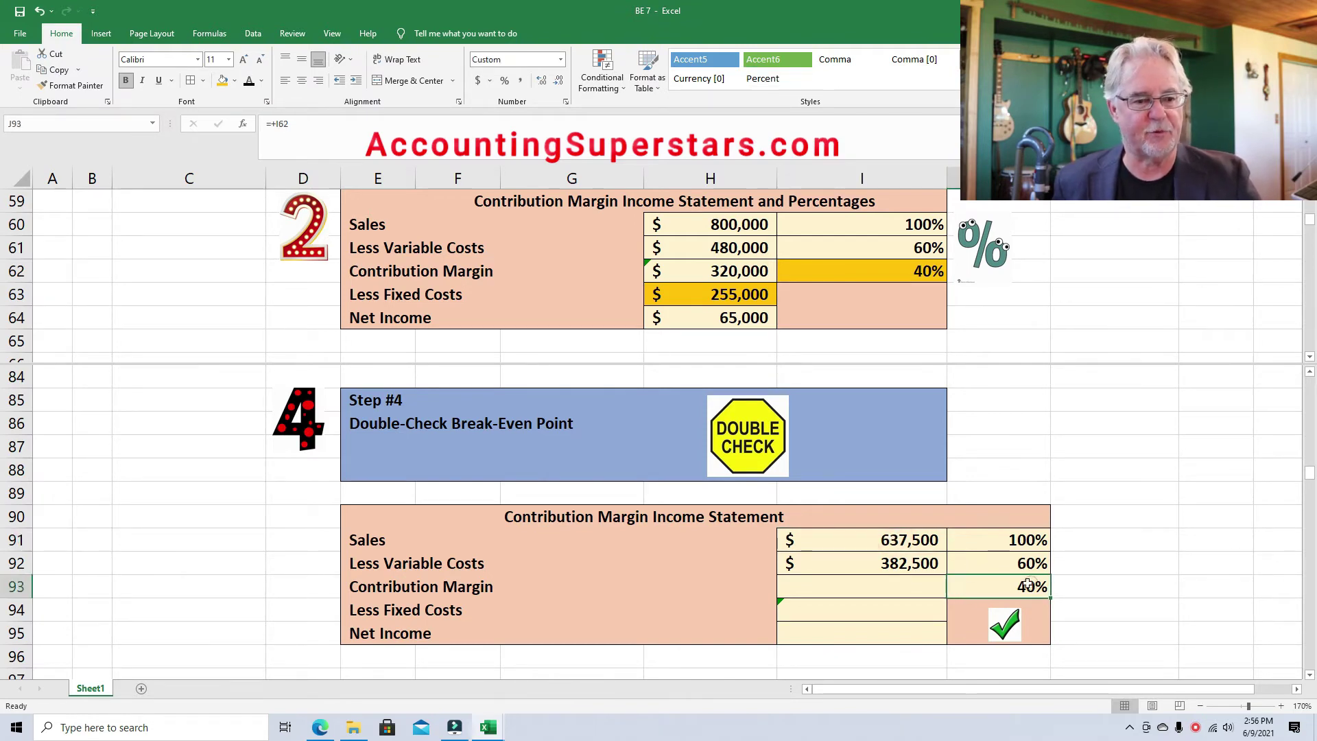
pyautogui.click(920, 586)
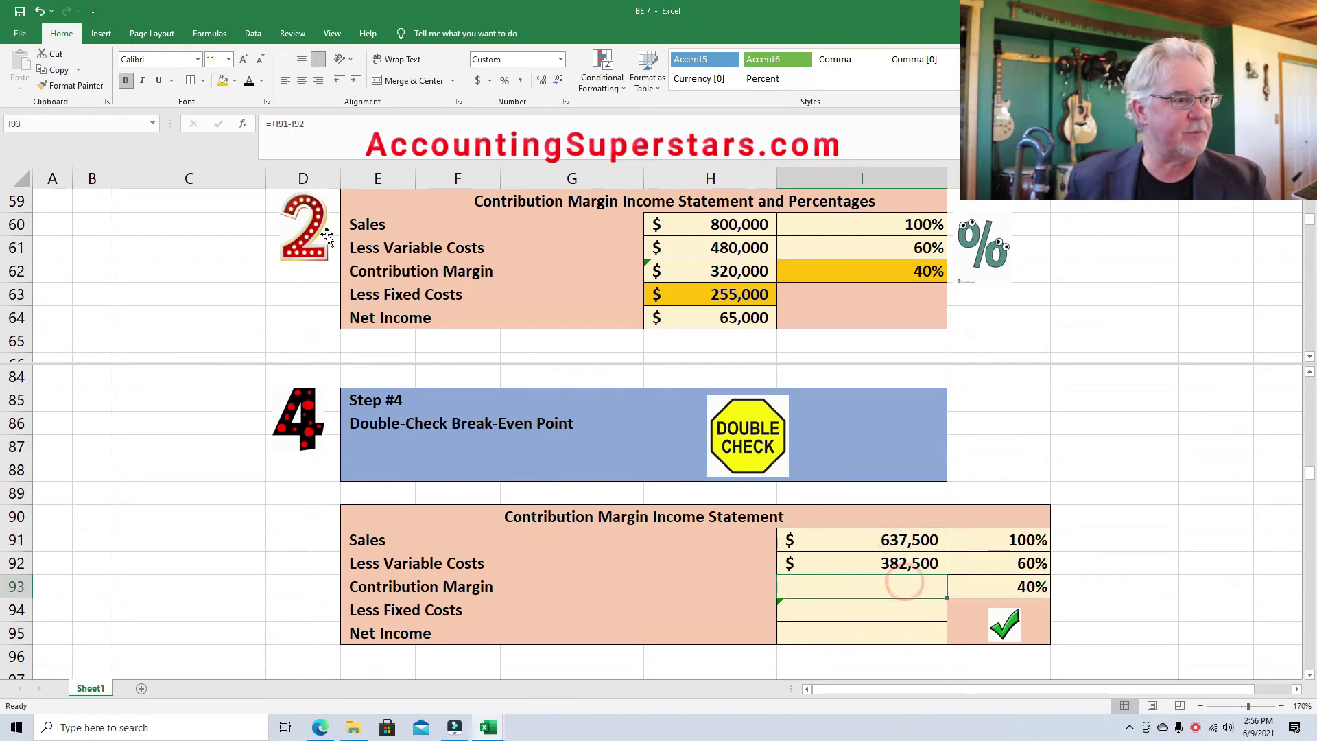
pyautogui.click(248, 82)
pyautogui.click(899, 611)
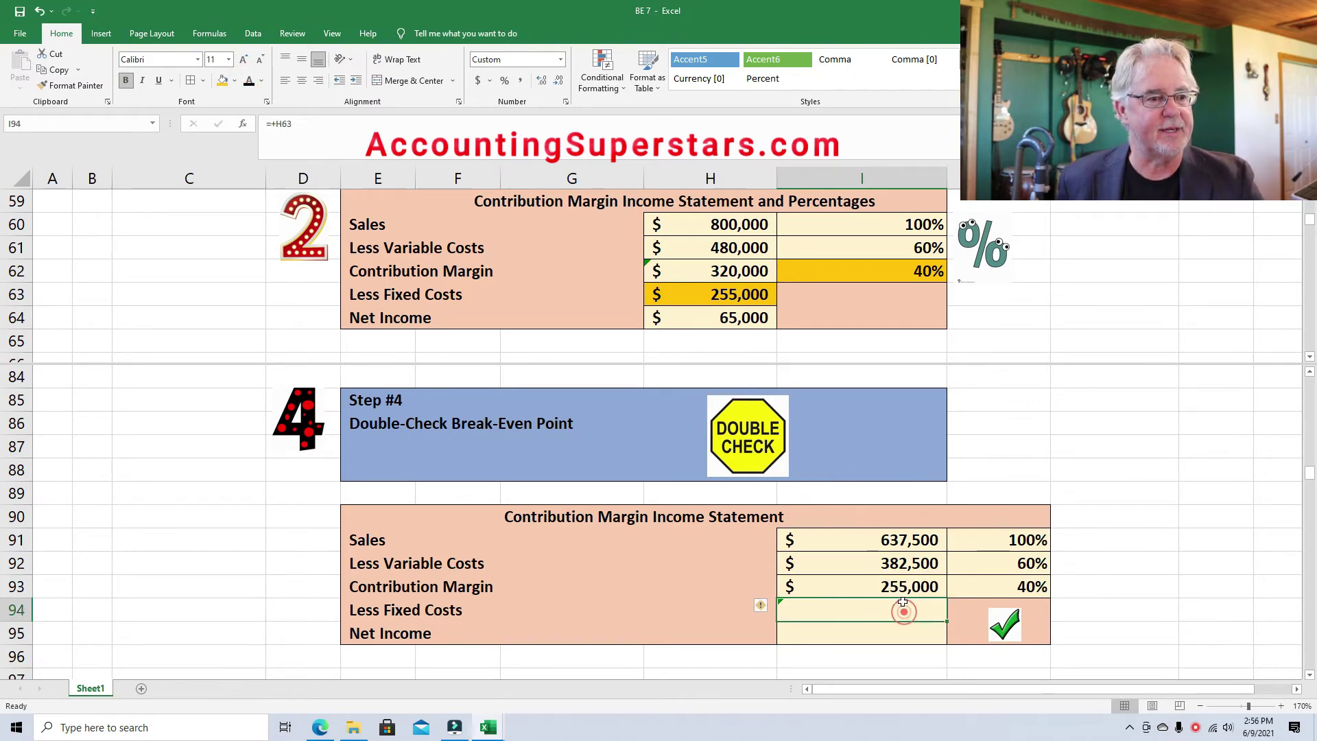
pyautogui.click(724, 295)
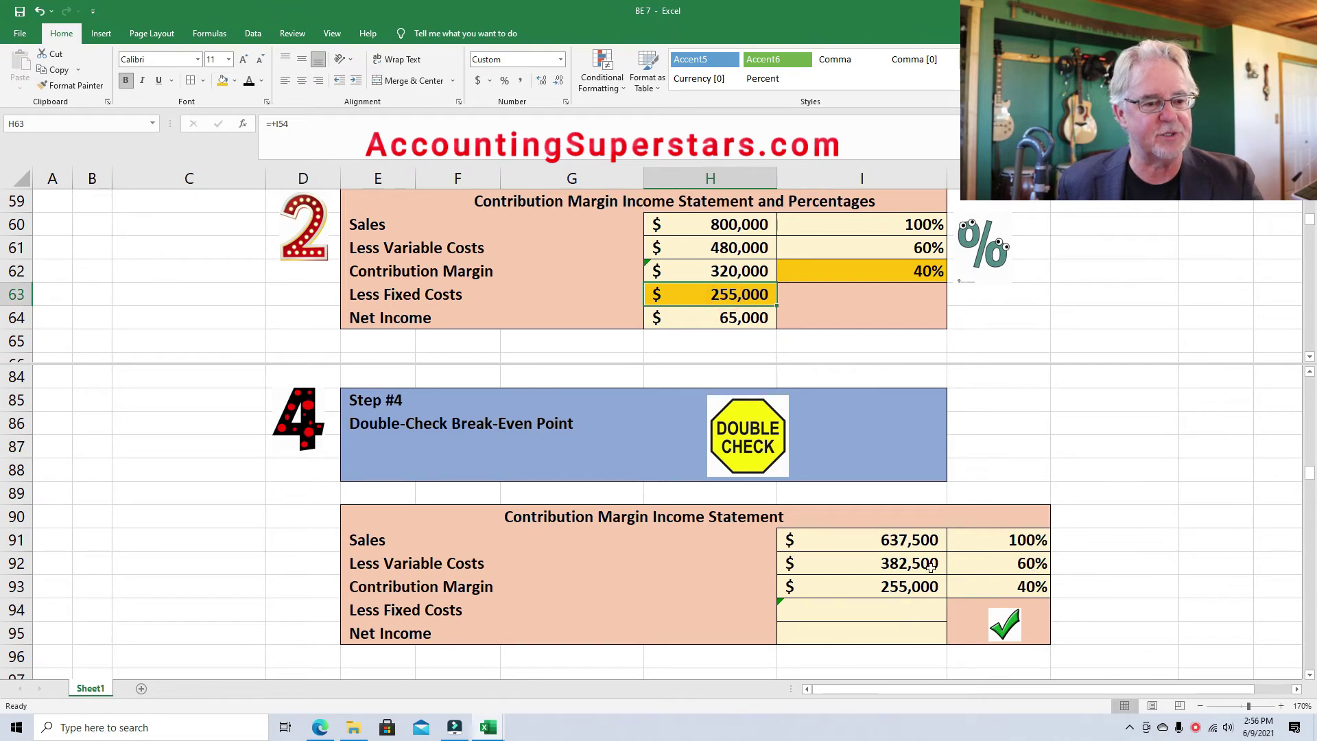
pyautogui.click(892, 615)
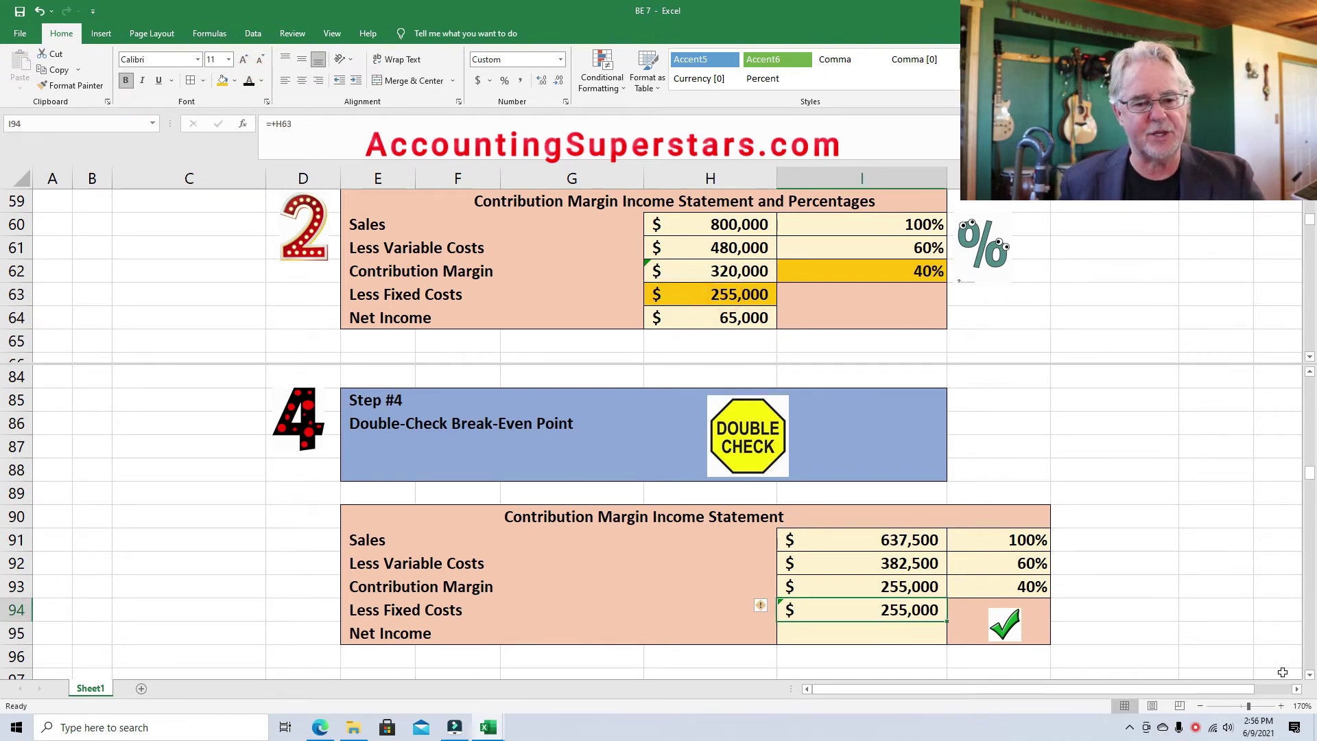
# Step: Reveal the Net Income amount in cell I95 of the double-check statement with a black font
pyautogui.scroll(-2, 1282, 672)
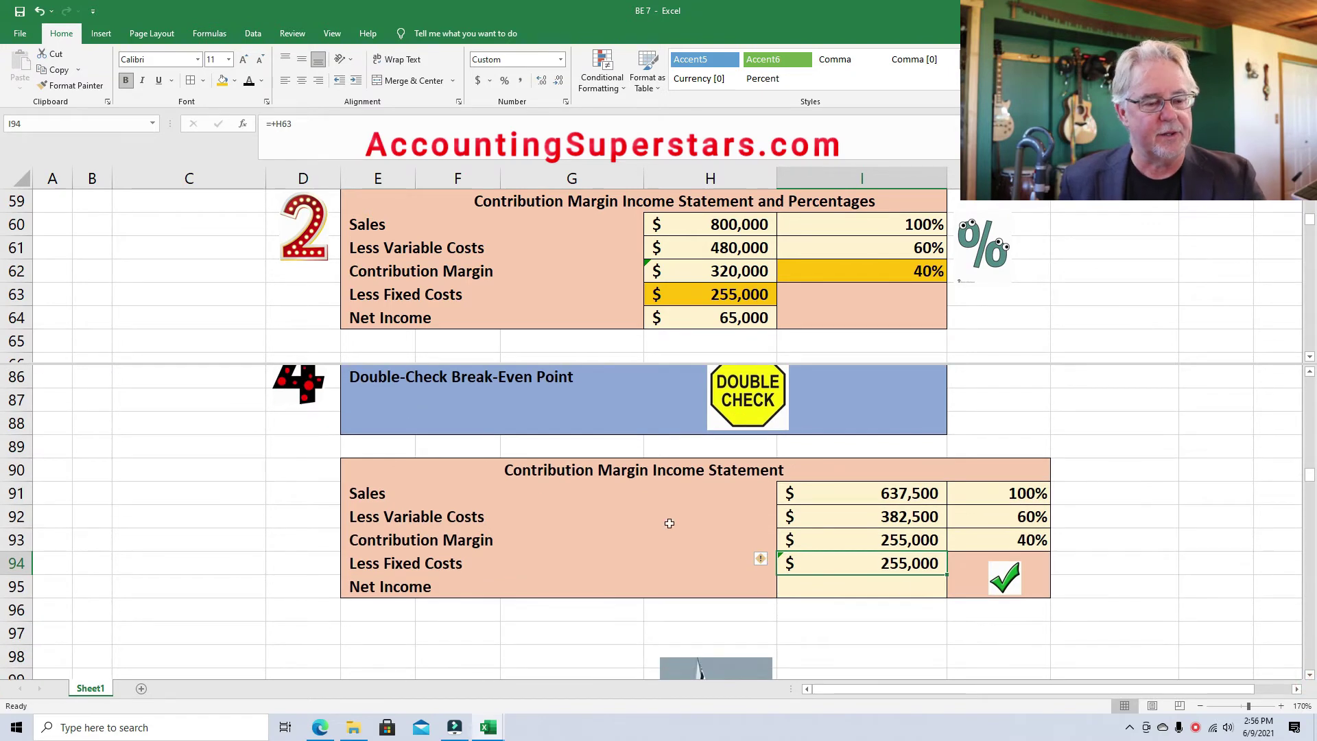
pyautogui.click(899, 587)
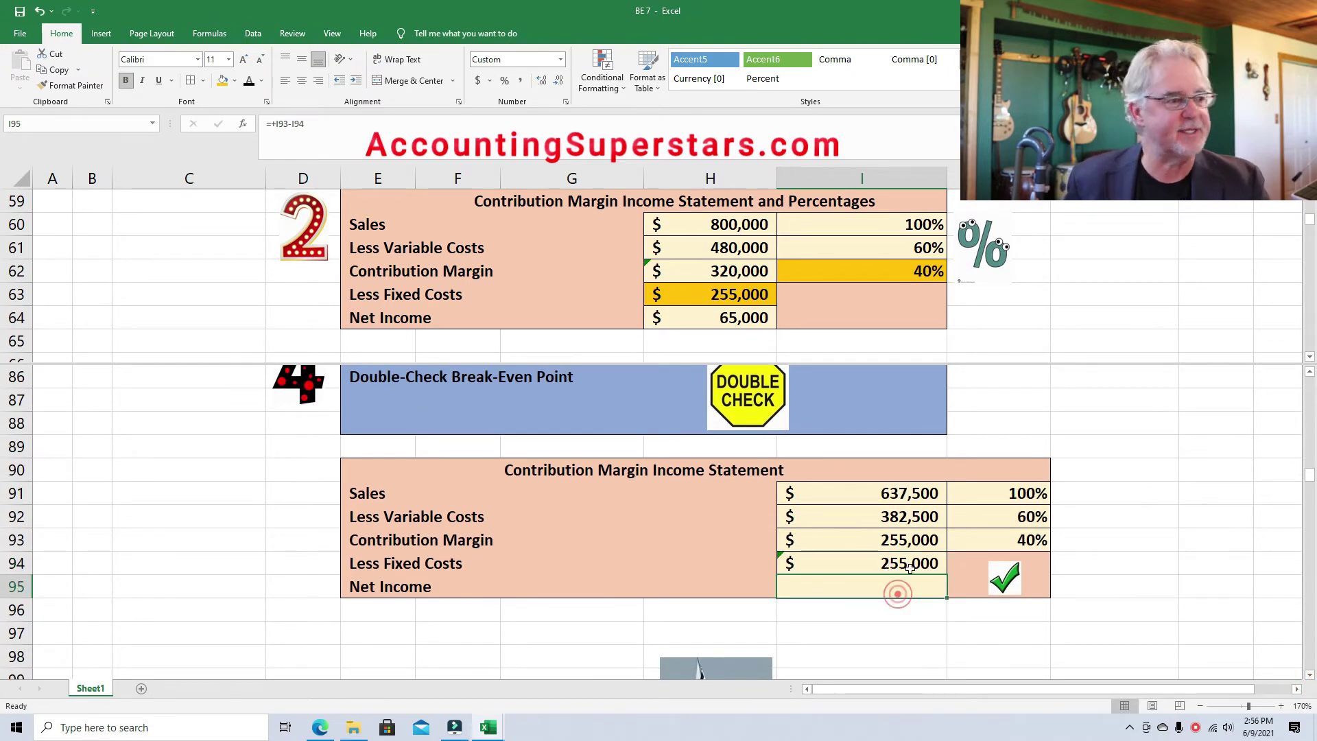
pyautogui.click(249, 81)
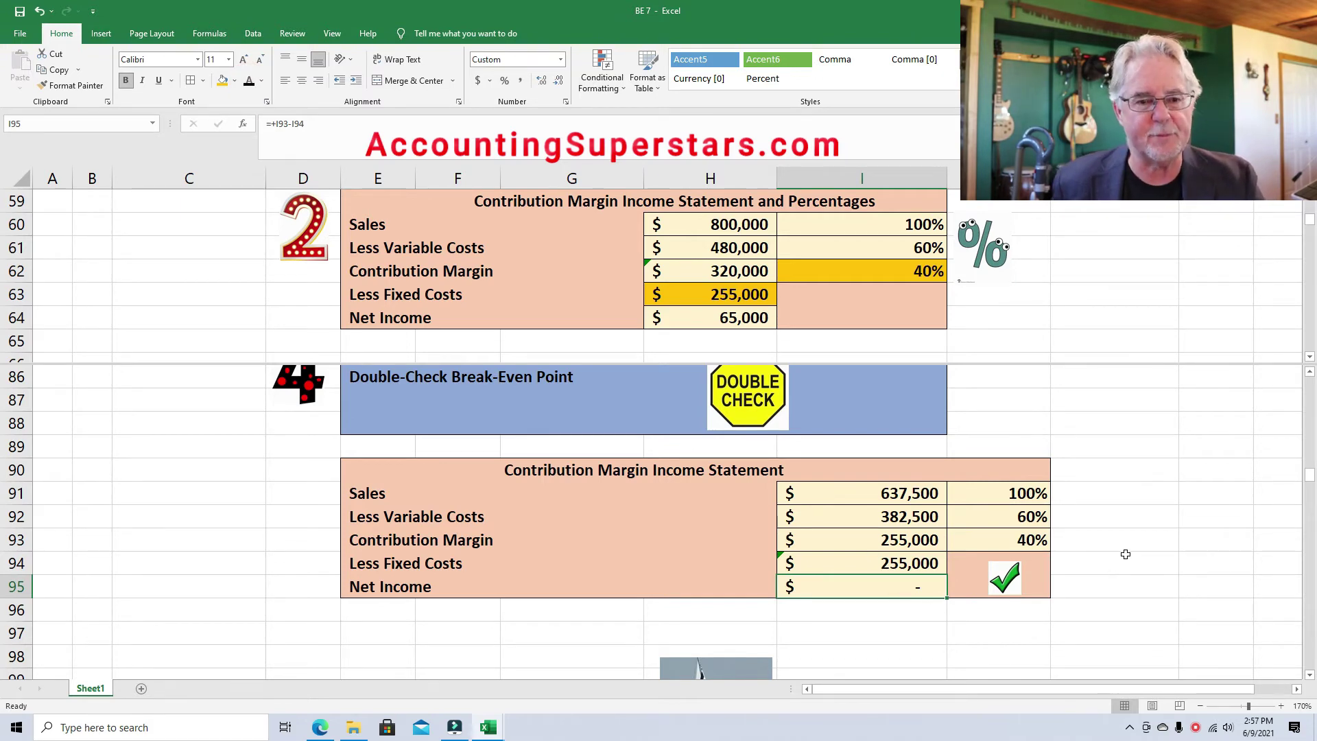
# Step: Review the Step #3 break-even chart and the Step #5 sailboat assumptions against the Sales amount in H60
pyautogui.click(1309, 371)
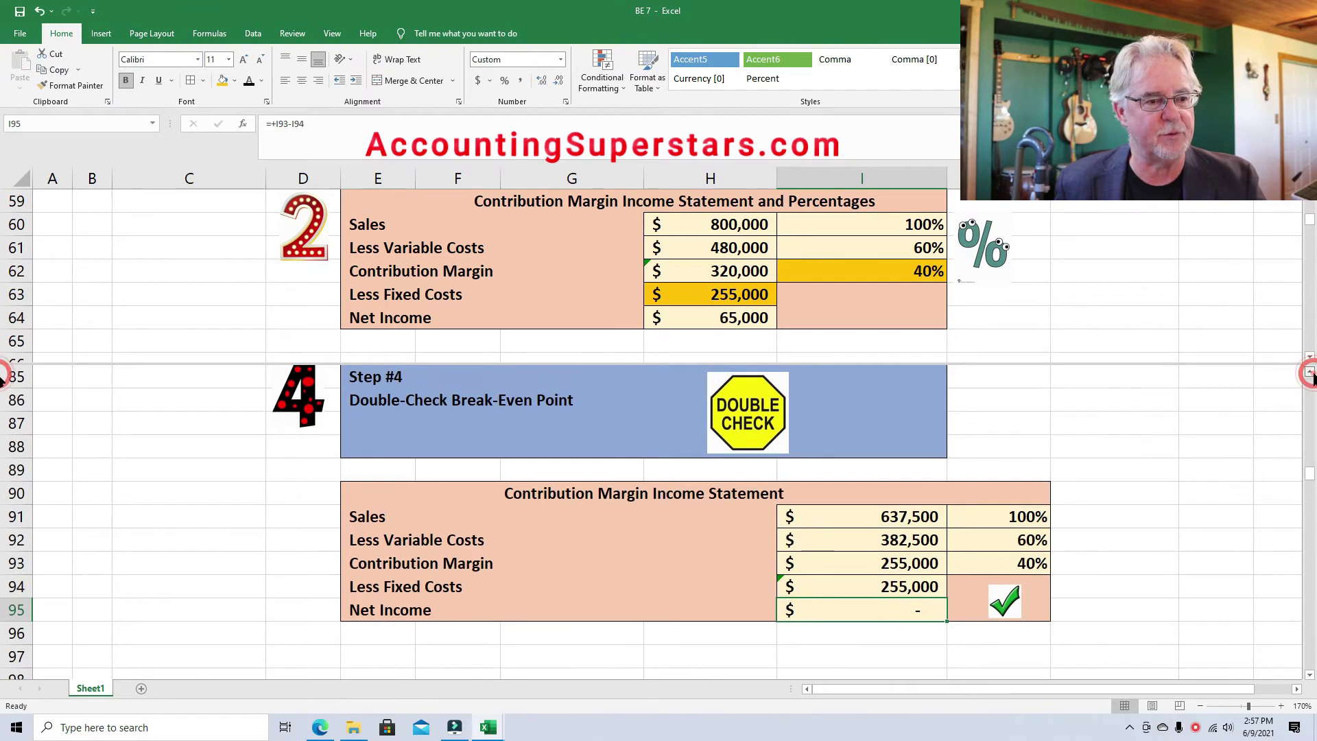
pyautogui.scroll(4, 1311, 376)
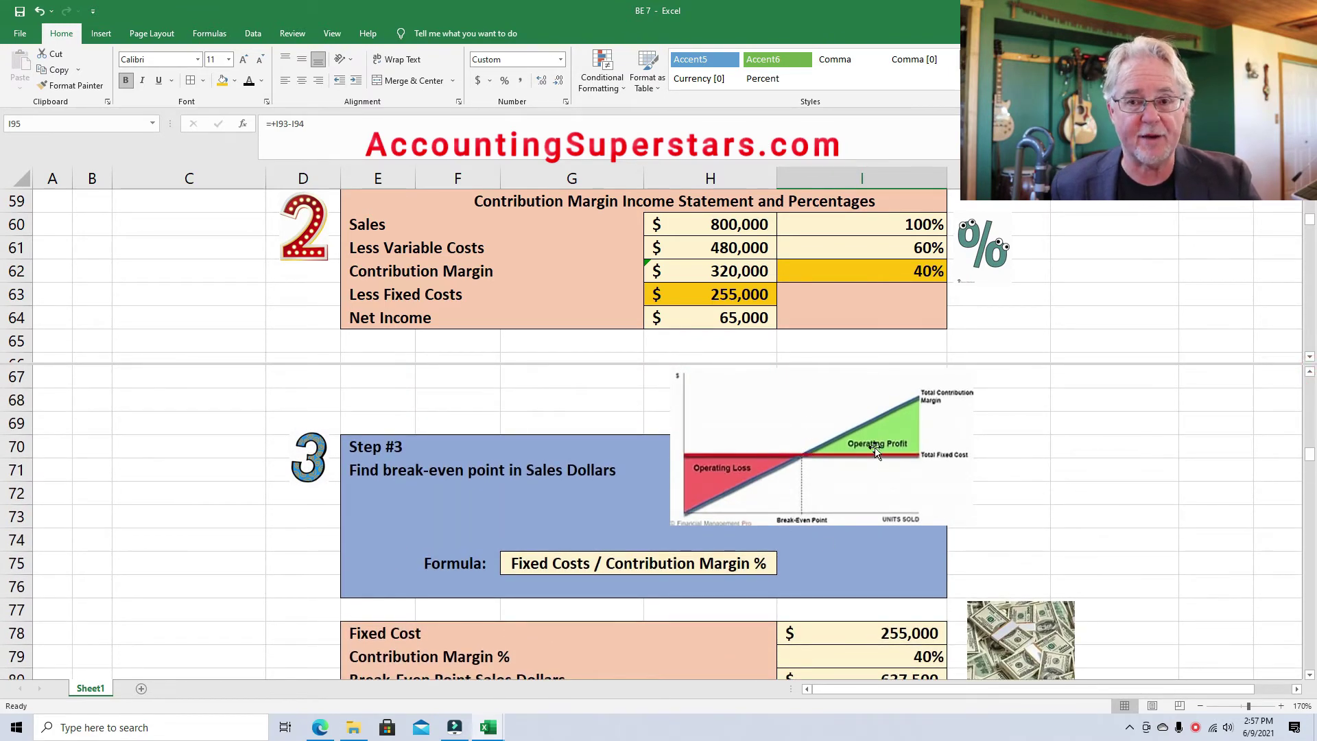
pyautogui.moveTo(1309, 454); pyautogui.dragTo(1310, 480)
pyautogui.moveTo(8, 480); pyautogui.dragTo(12, 493)
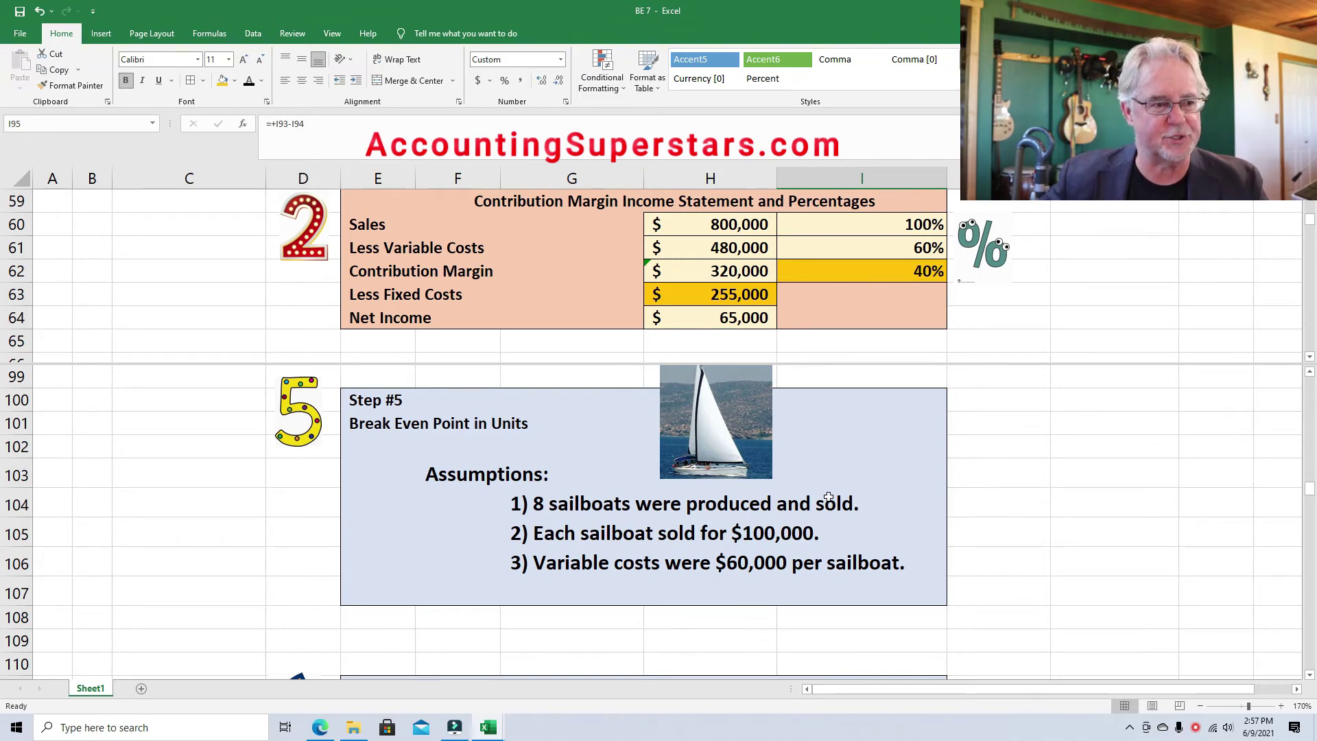
pyautogui.click(731, 227)
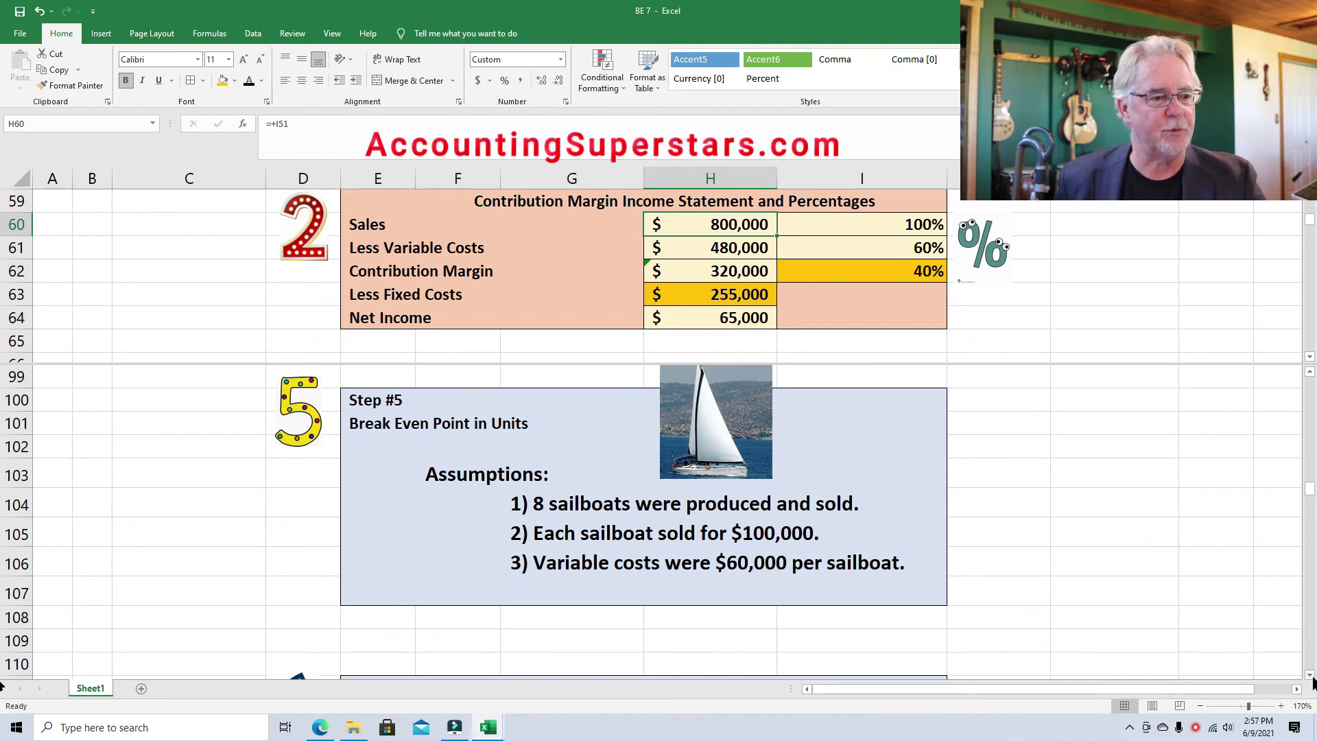
# Step: Reveal the per-unit Sales Price, Less Variable Costs and Contribution Margin amounts in H116:H118 of the Step #6 statement with a black font
pyautogui.click(1309, 356)
pyautogui.click(1310, 356)
pyautogui.click(1309, 356)
pyautogui.click(1309, 356)
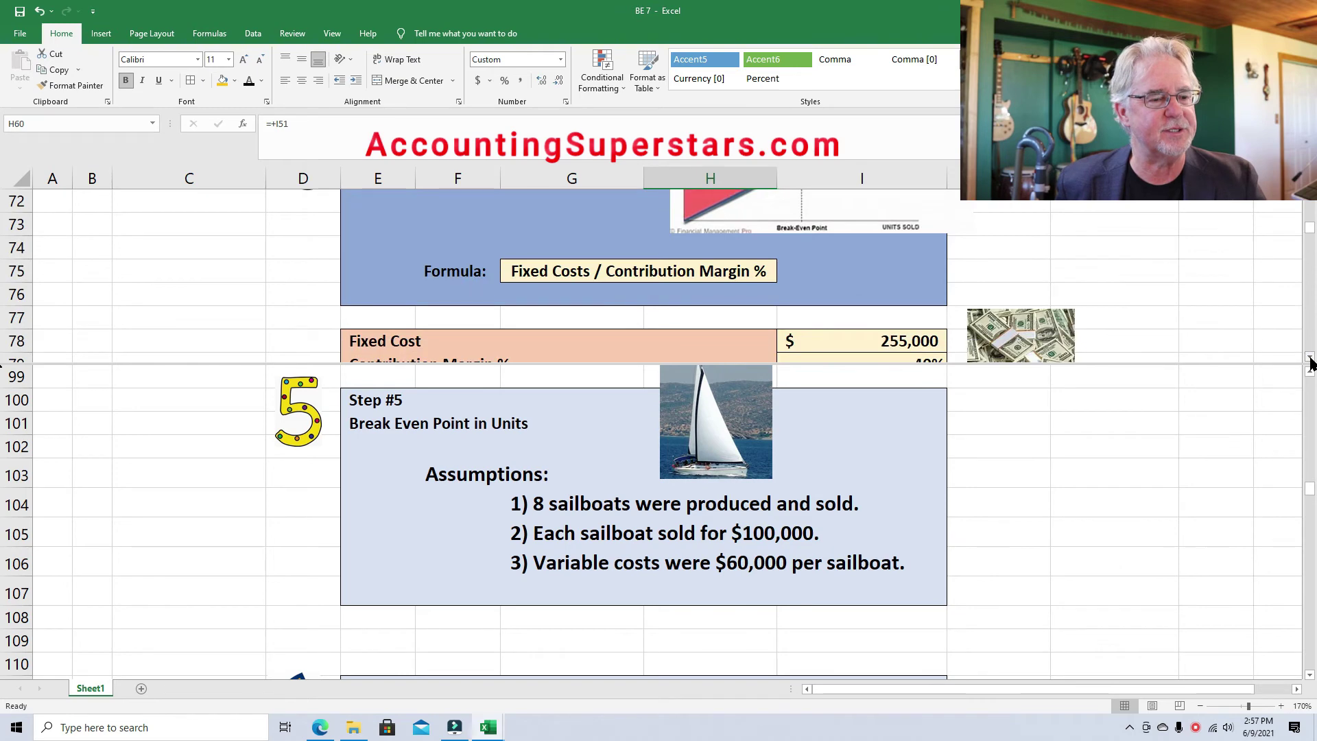
pyautogui.click(1309, 356)
pyautogui.click(1310, 357)
pyautogui.click(1309, 357)
pyautogui.click(1310, 356)
pyautogui.click(1309, 357)
pyautogui.click(1309, 356)
pyautogui.click(1309, 357)
pyautogui.click(1310, 357)
pyautogui.click(1310, 356)
pyautogui.click(1309, 357)
pyautogui.click(1310, 357)
pyautogui.click(1310, 357)
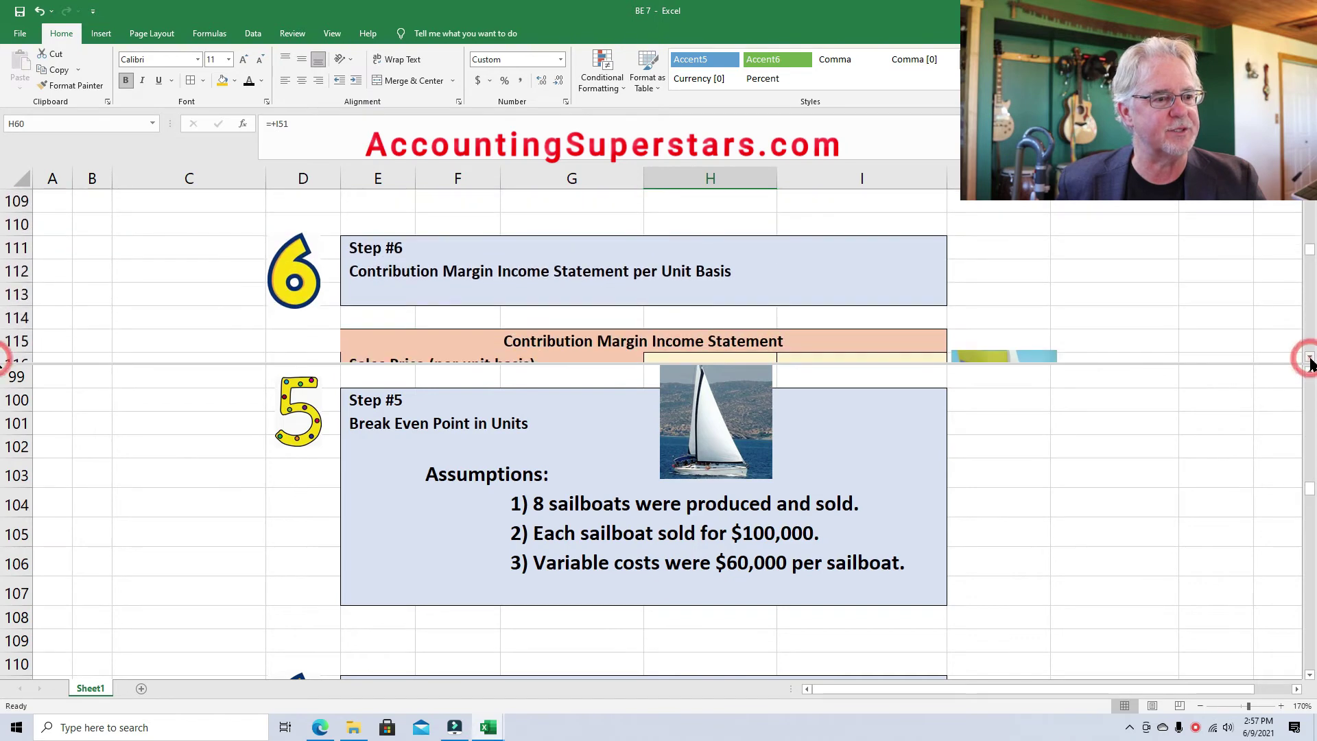
pyautogui.click(1309, 357)
pyautogui.click(1309, 675)
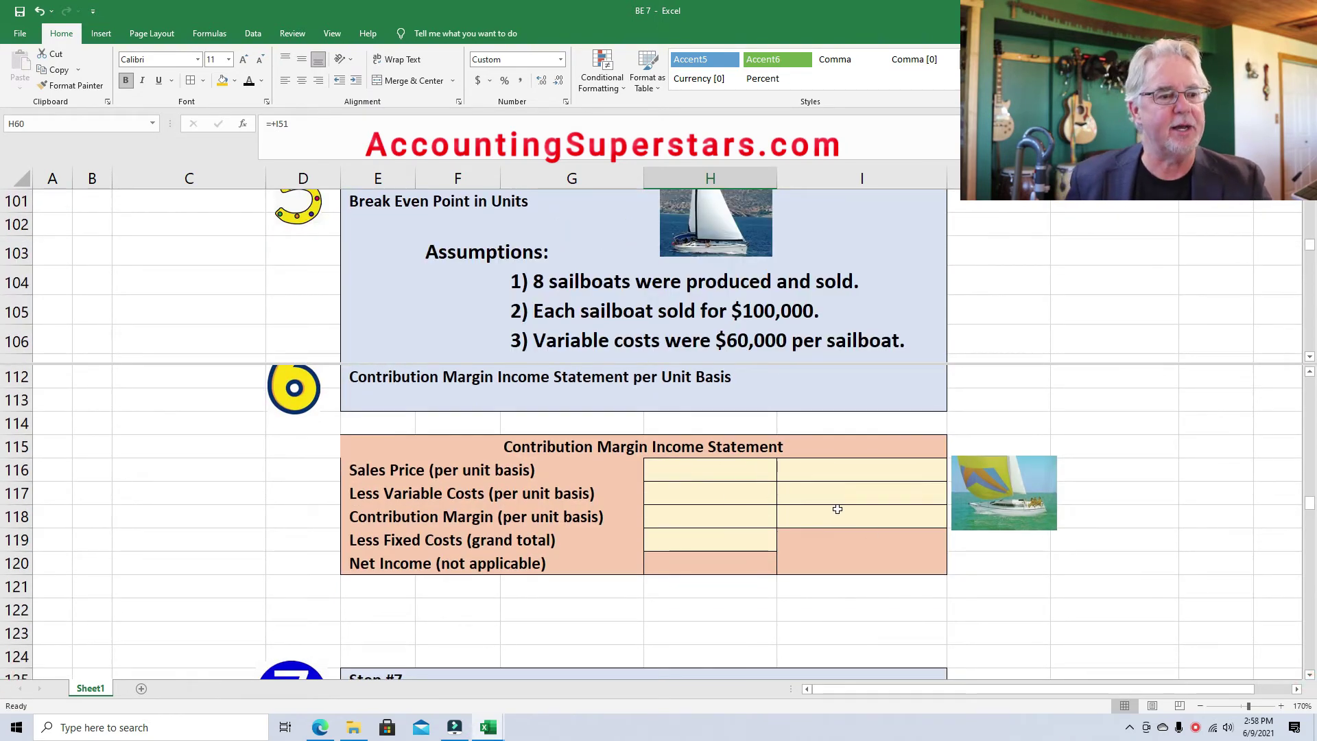
pyautogui.click(707, 478)
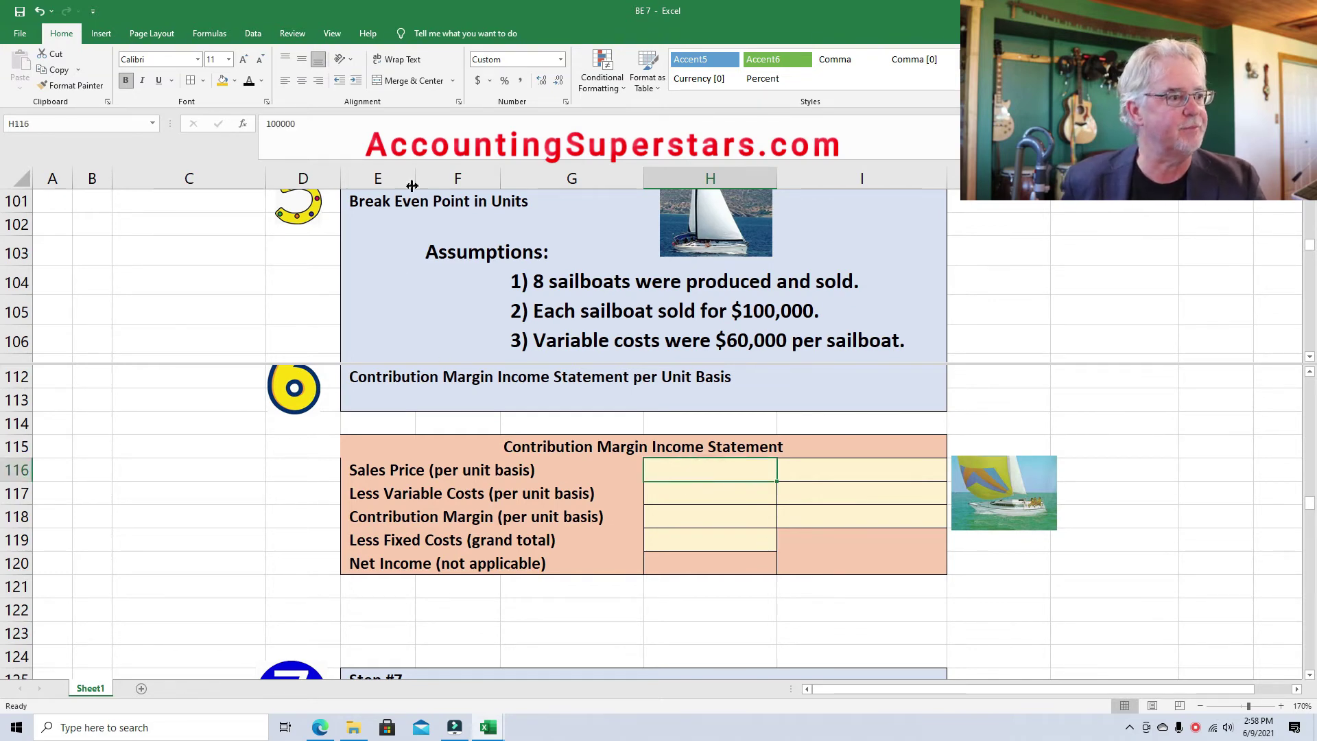
pyautogui.click(250, 81)
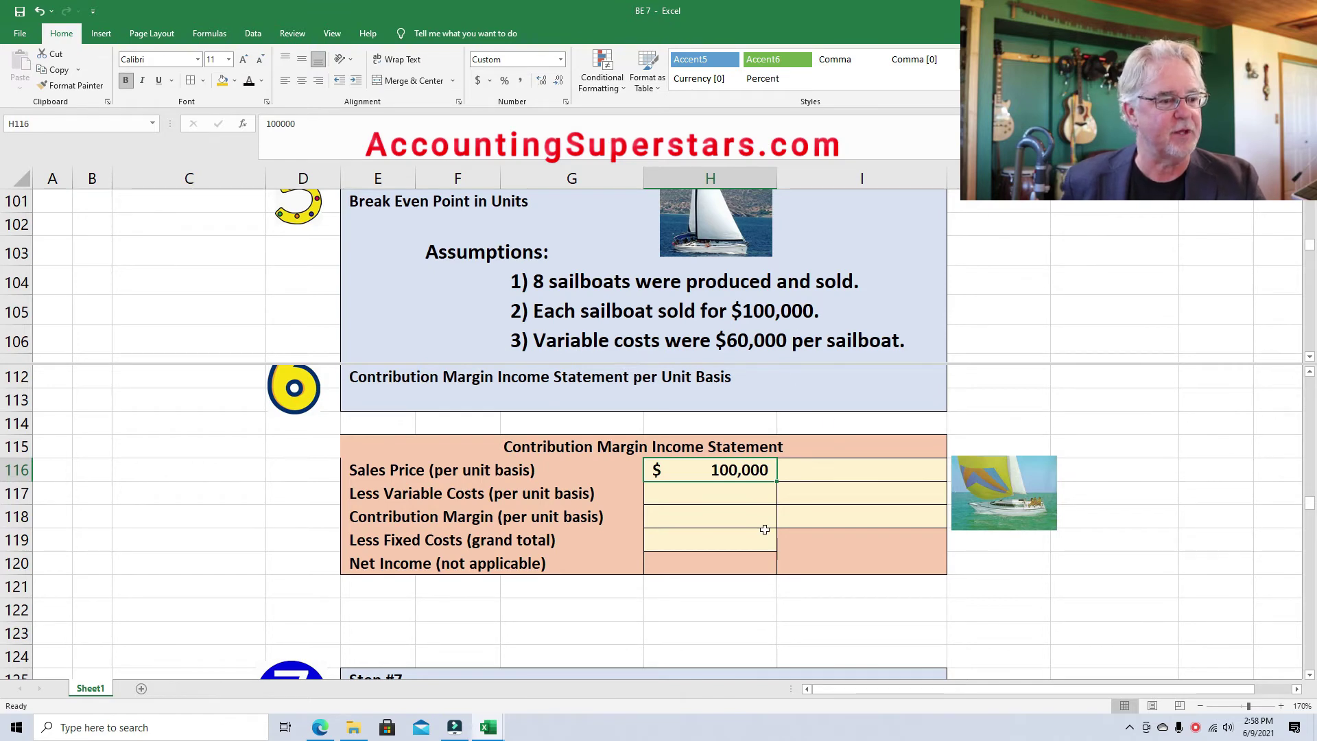
pyautogui.click(741, 501)
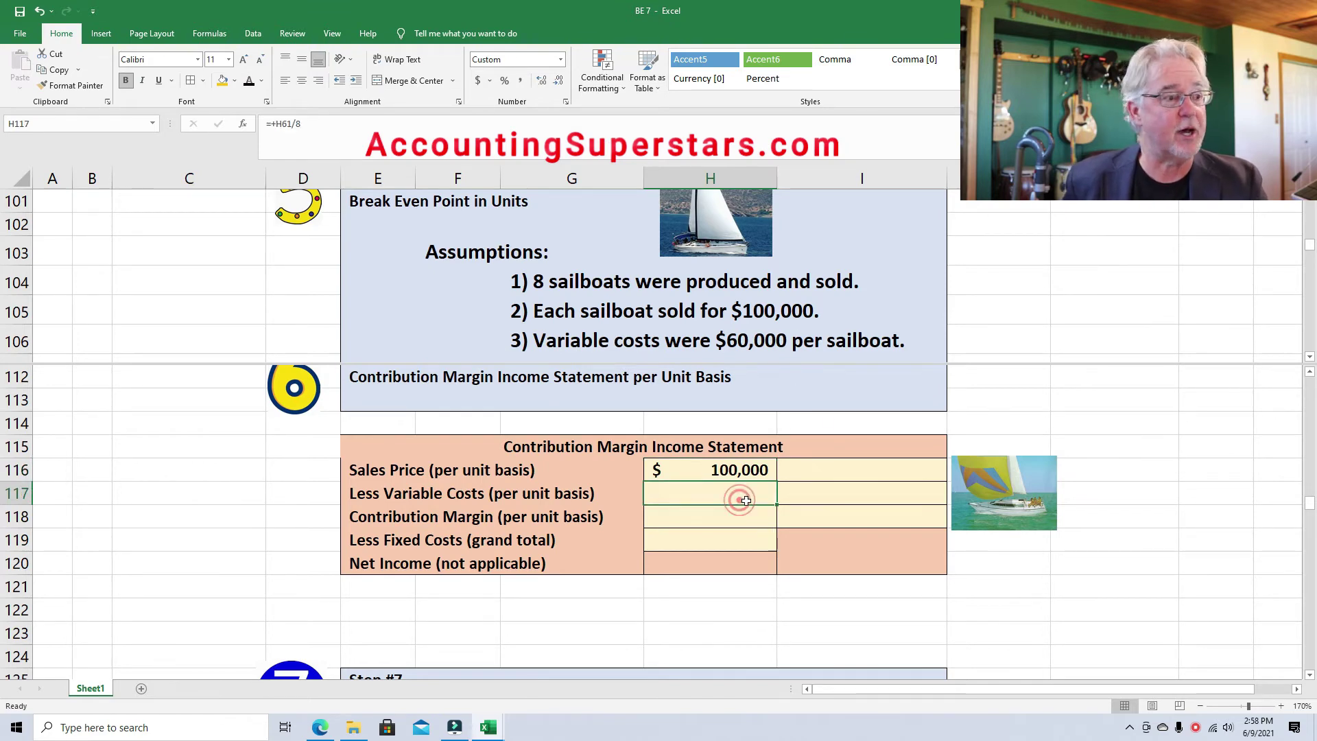
pyautogui.click(249, 82)
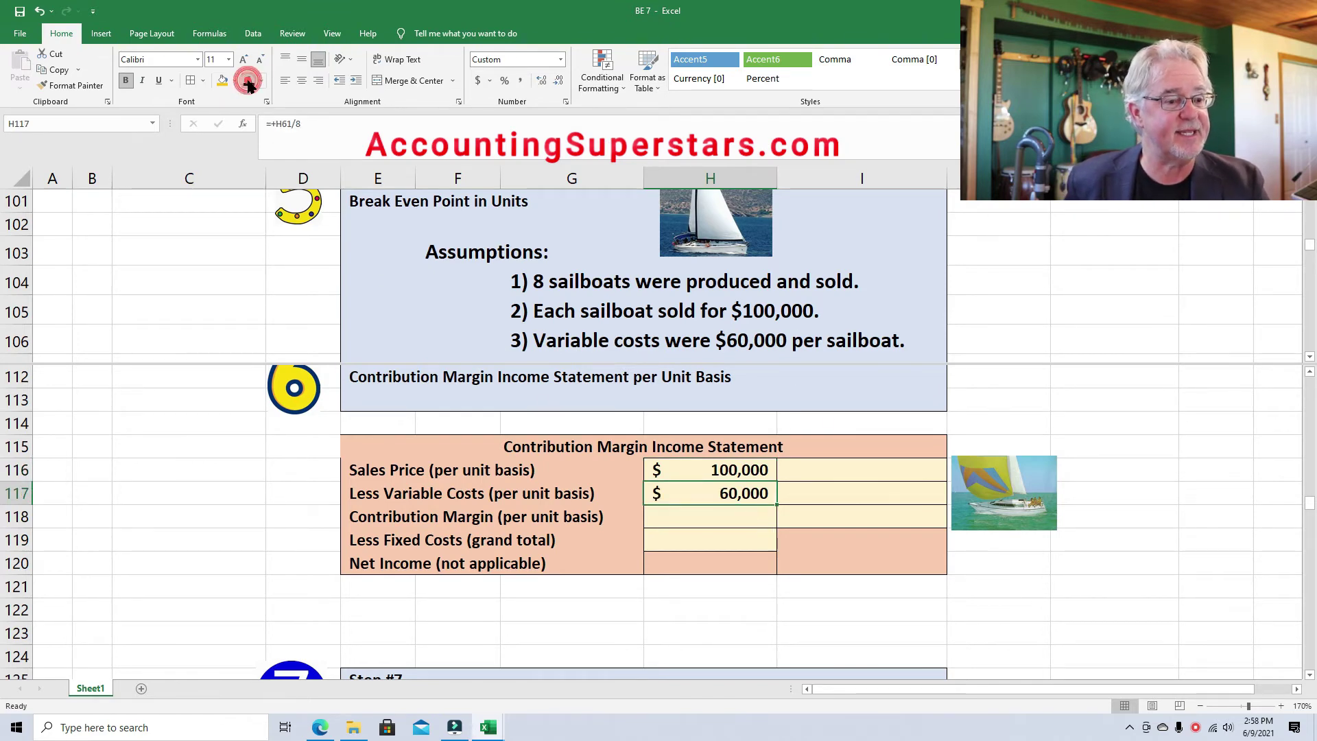
pyautogui.click(755, 514)
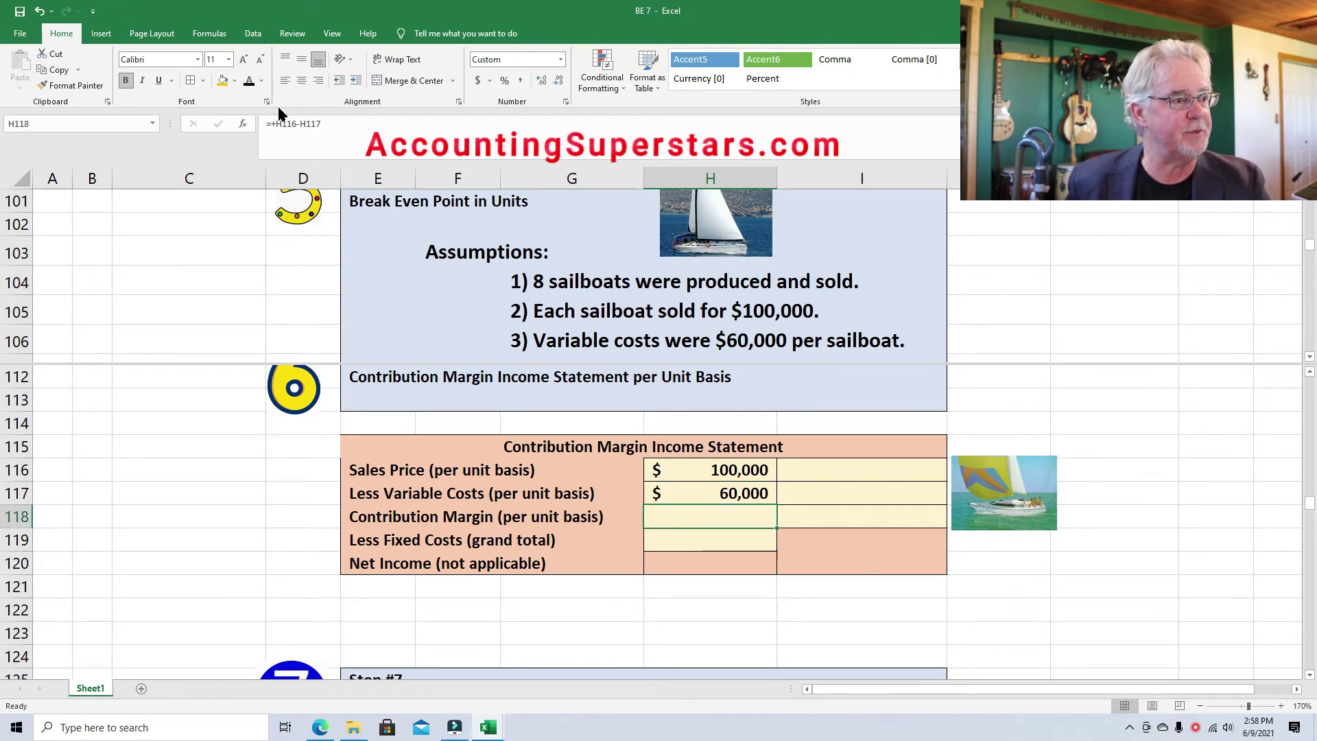
pyautogui.click(249, 82)
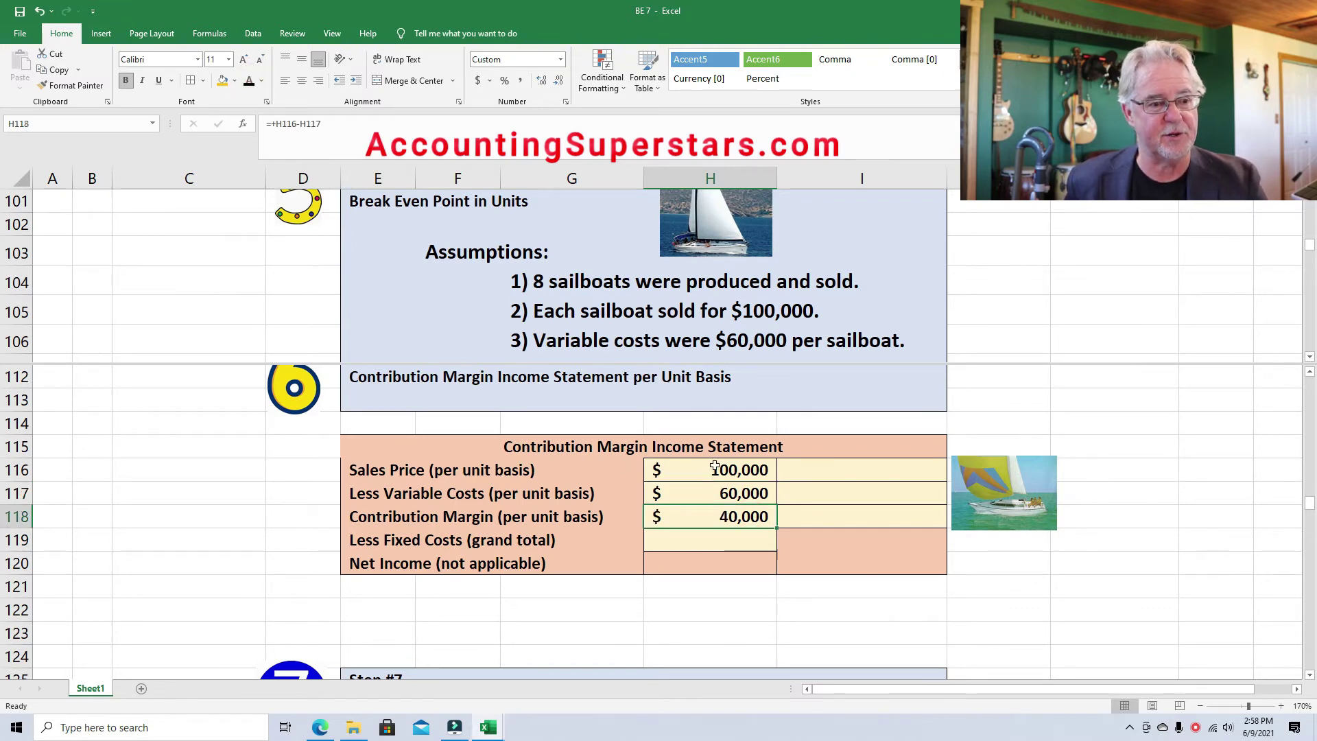
# Step: Reveal the Sales Price and Less Variable Costs percentages in I116:I117 of the per-unit statement with a black font
pyautogui.click(878, 473)
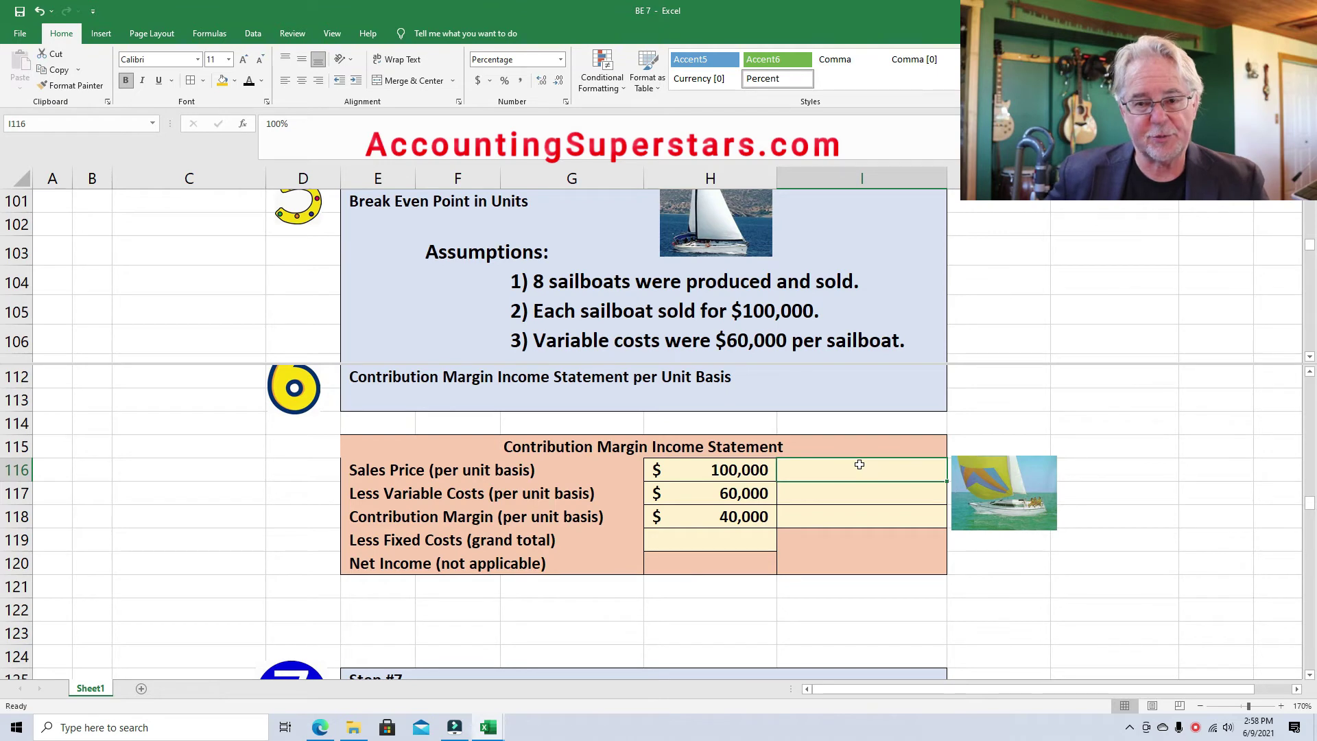
pyautogui.click(249, 81)
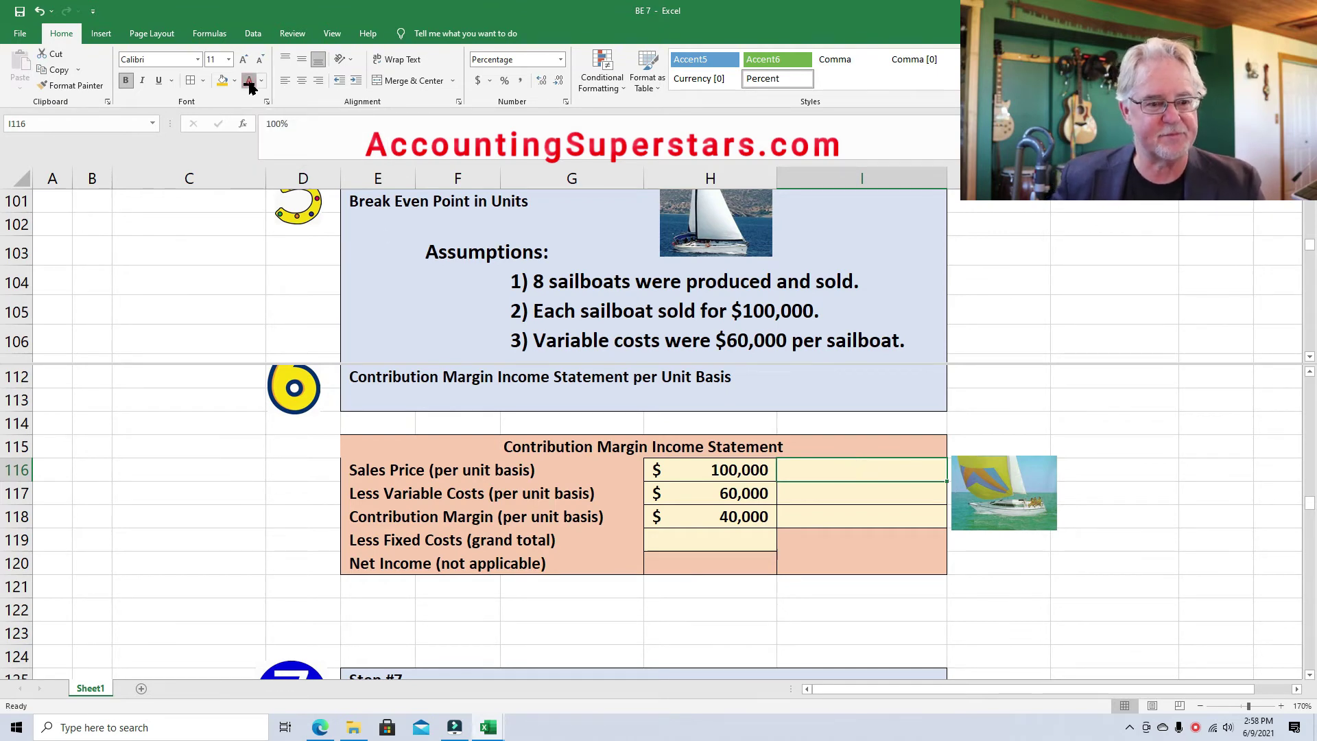
pyautogui.click(894, 494)
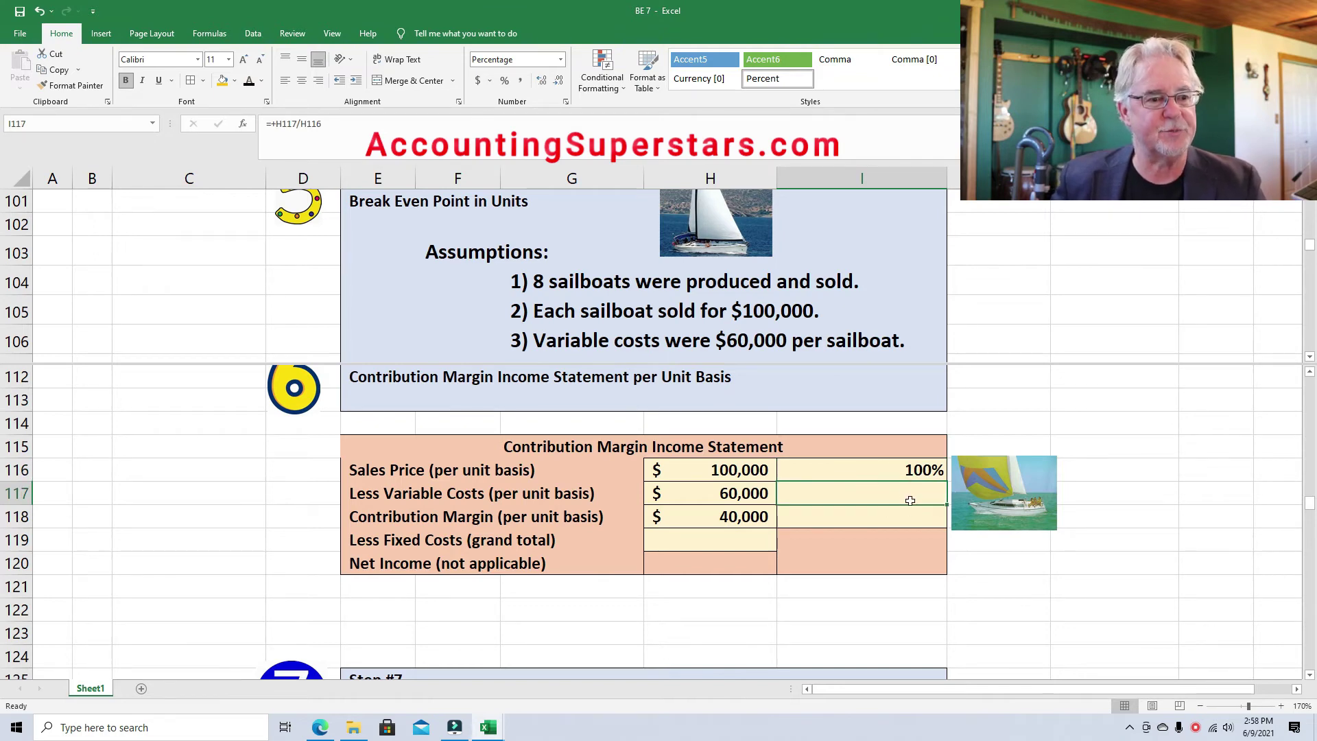
pyautogui.click(745, 501)
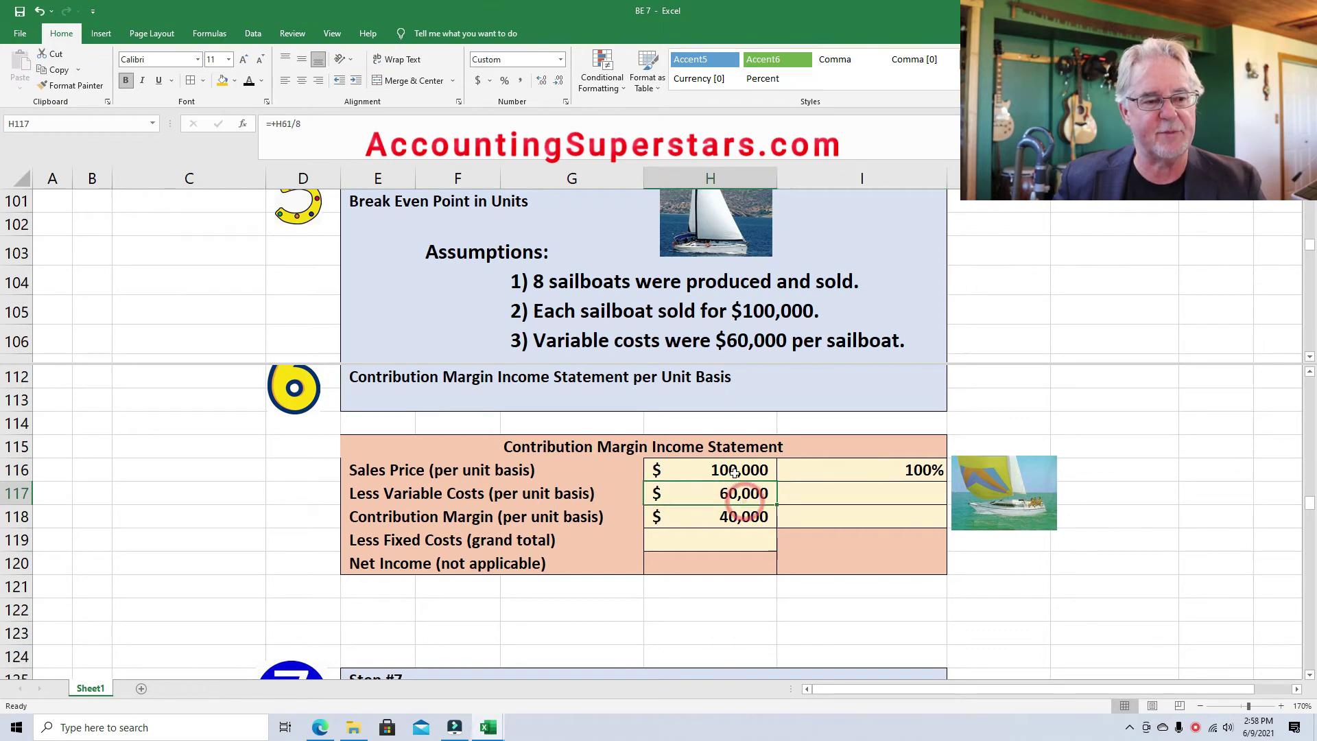
pyautogui.click(866, 495)
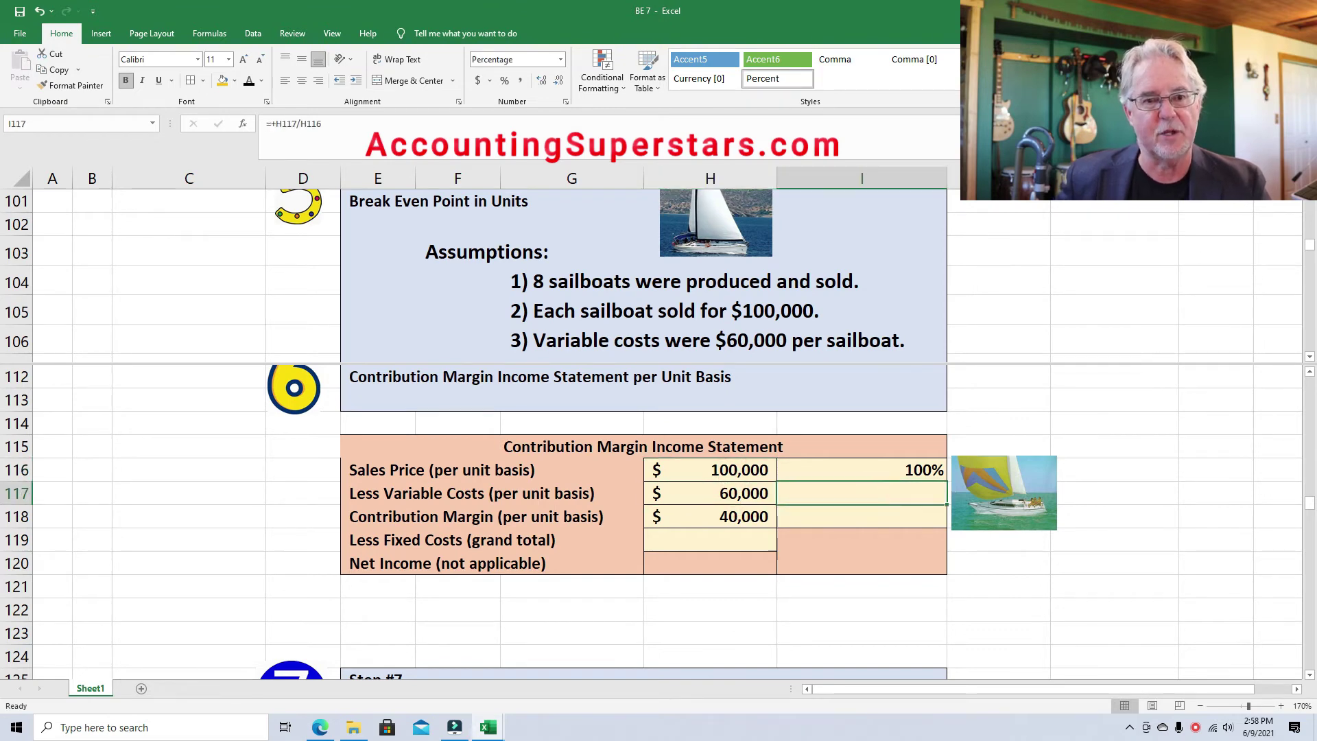
pyautogui.scroll(4, 652, 274)
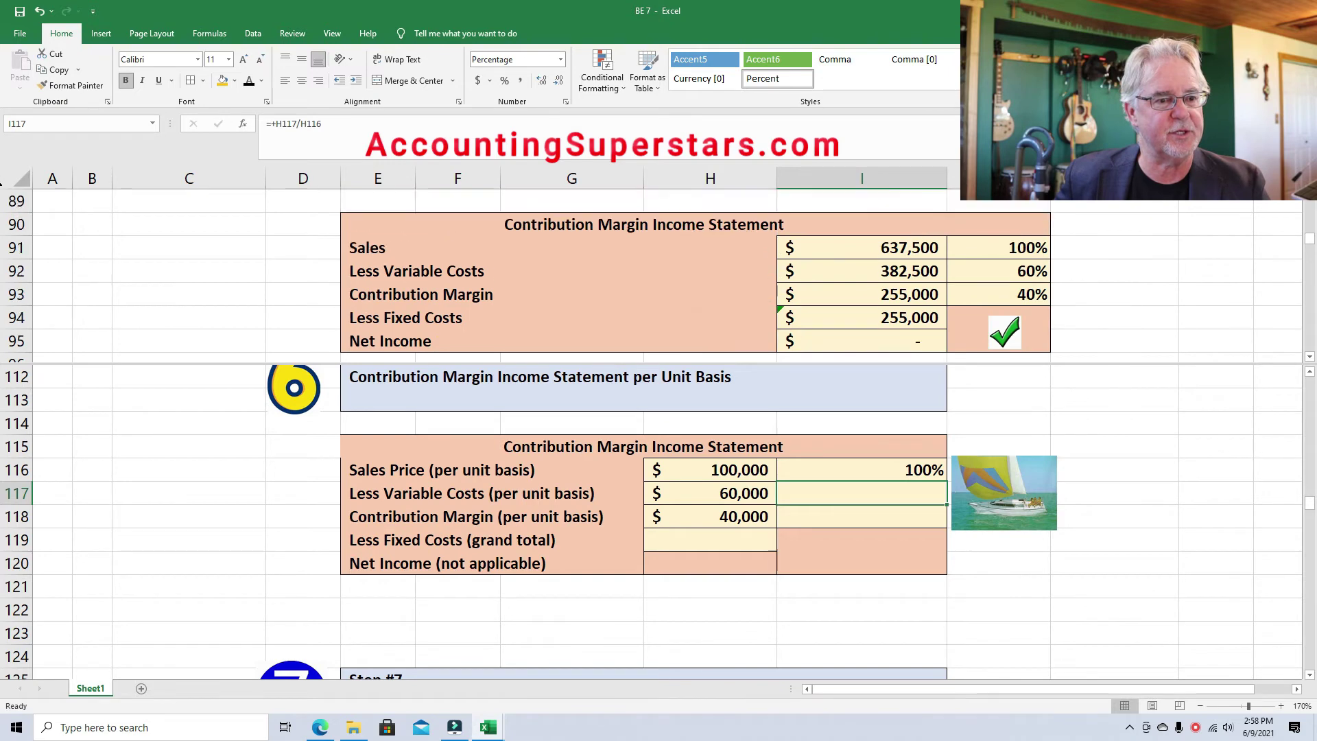
pyautogui.click(884, 497)
pyautogui.click(249, 83)
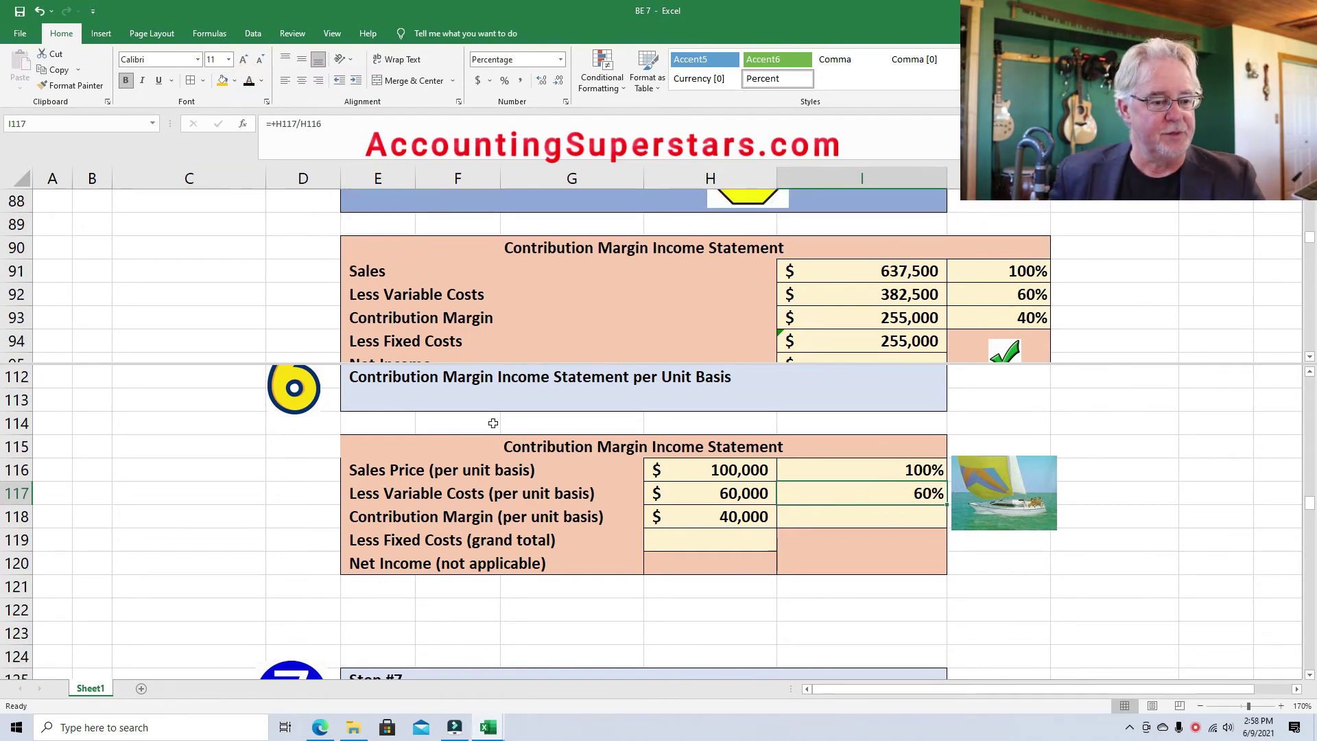
# Step: Reveal the Contribution Margin percentage in I118 of the per-unit statement with a black font
pyautogui.click(888, 518)
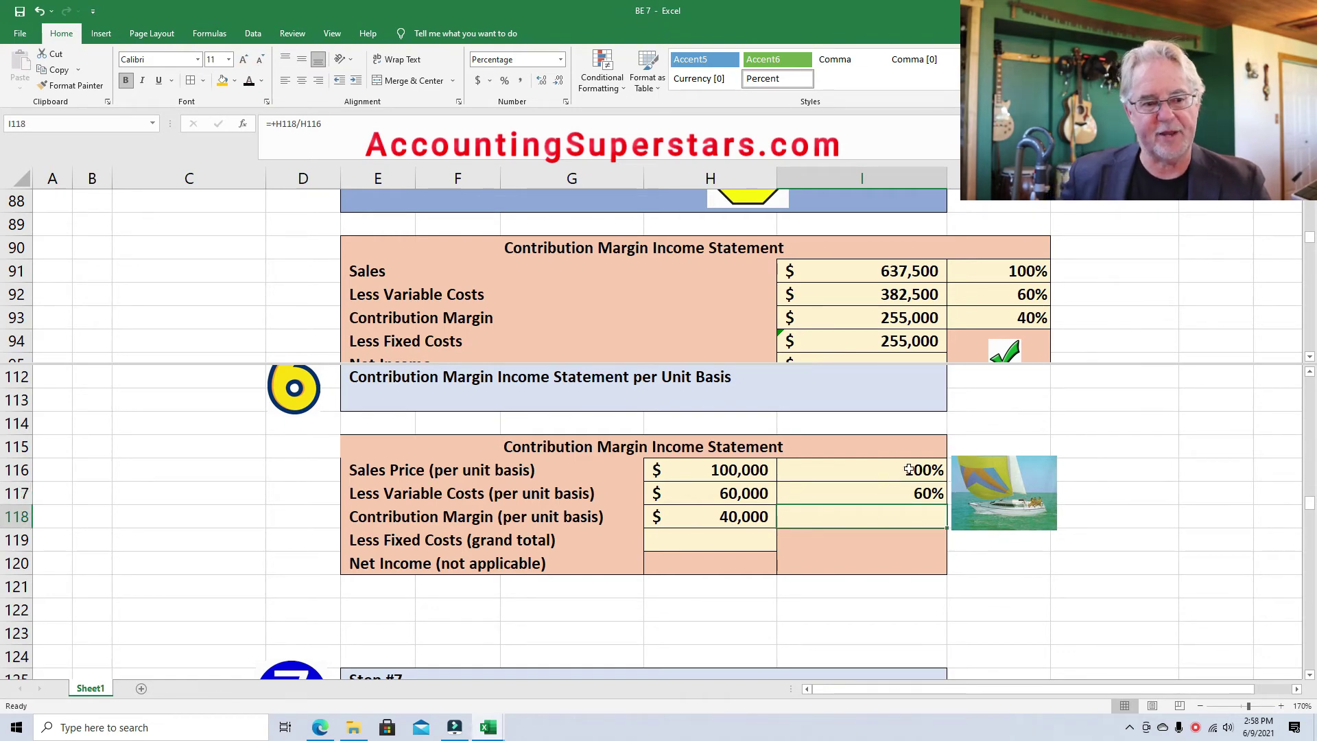
pyautogui.click(717, 519)
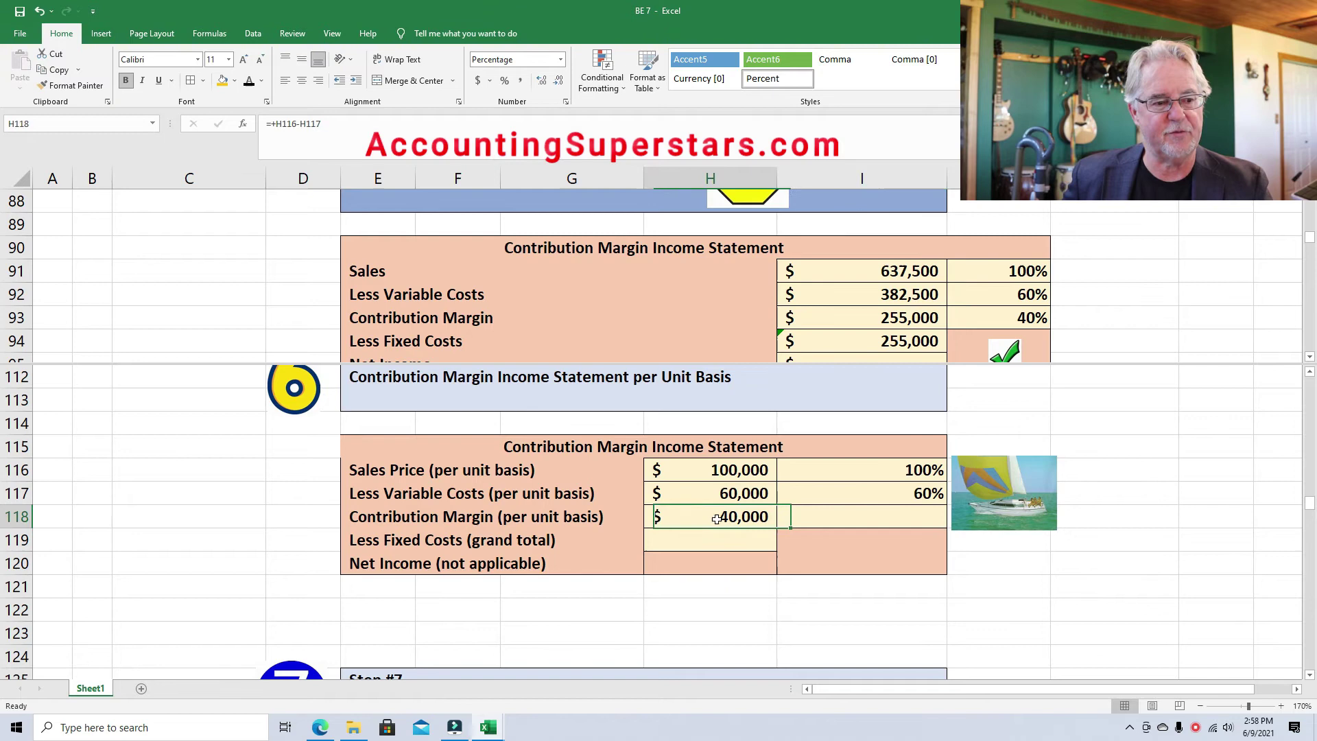
pyautogui.click(880, 510)
pyautogui.click(249, 81)
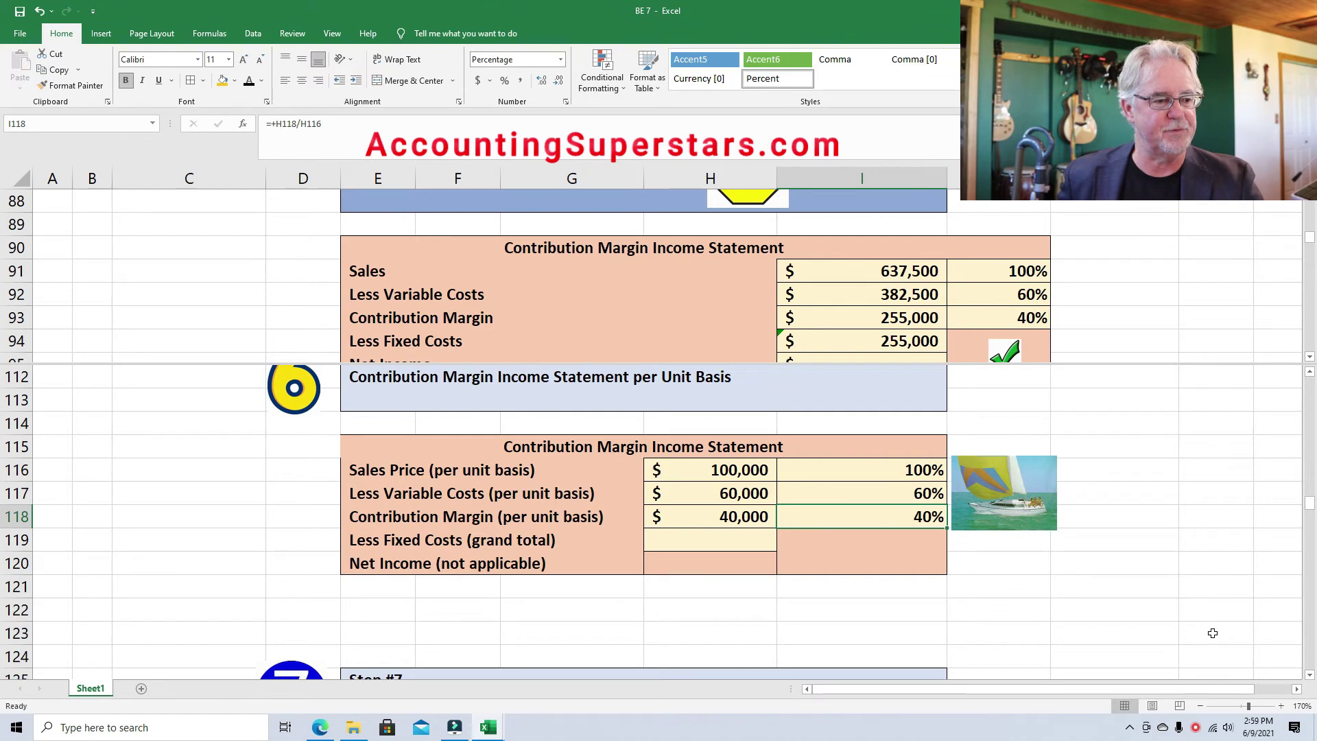
# Step: Highlight the Less Fixed Costs amount in I94 with the gold fill and reveal the fixed costs grand total in H119 with a black font
pyautogui.click(716, 536)
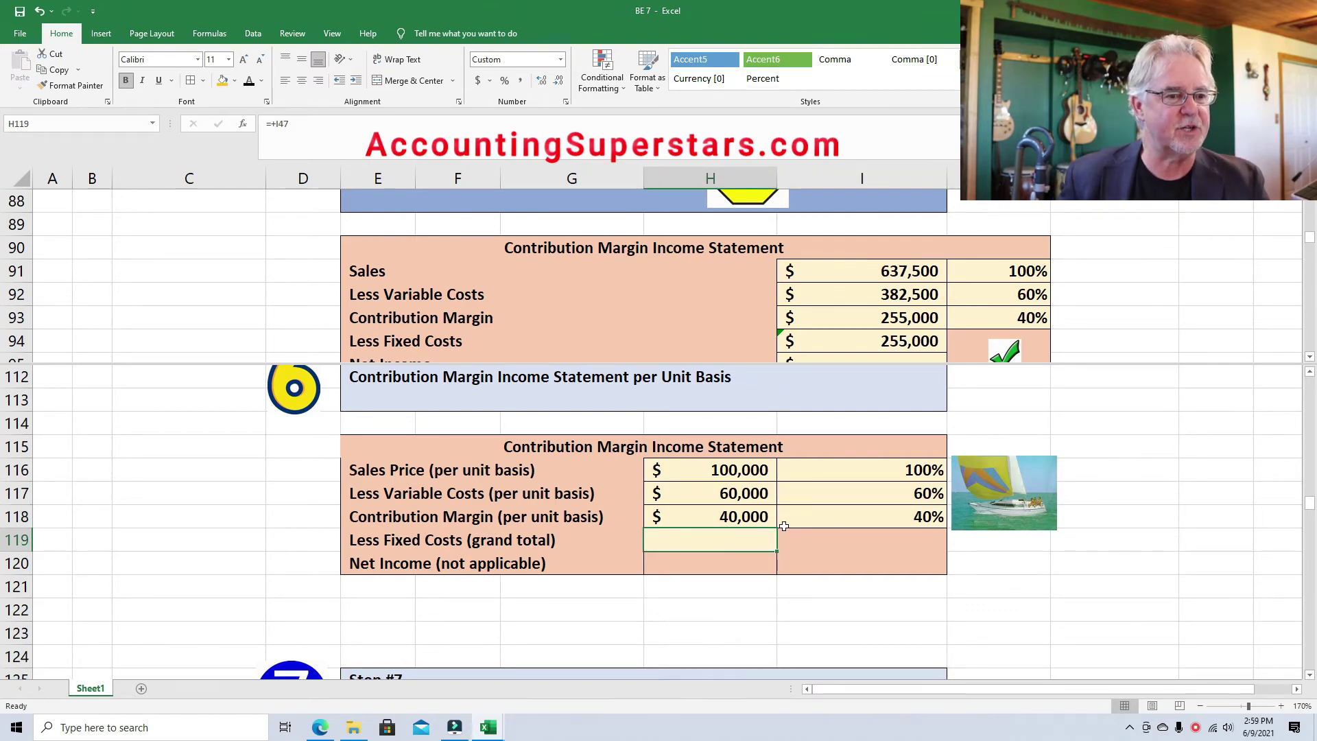
pyautogui.click(888, 316)
pyautogui.click(889, 341)
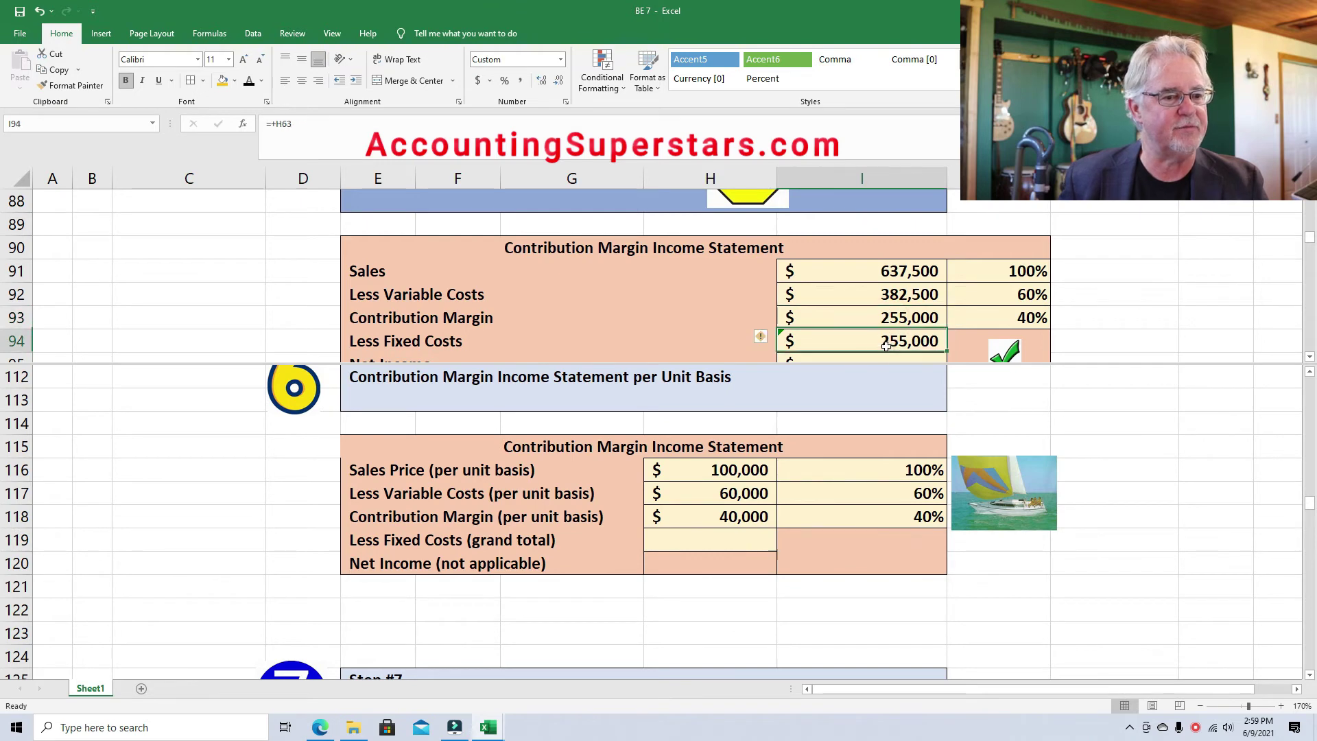
pyautogui.click(223, 81)
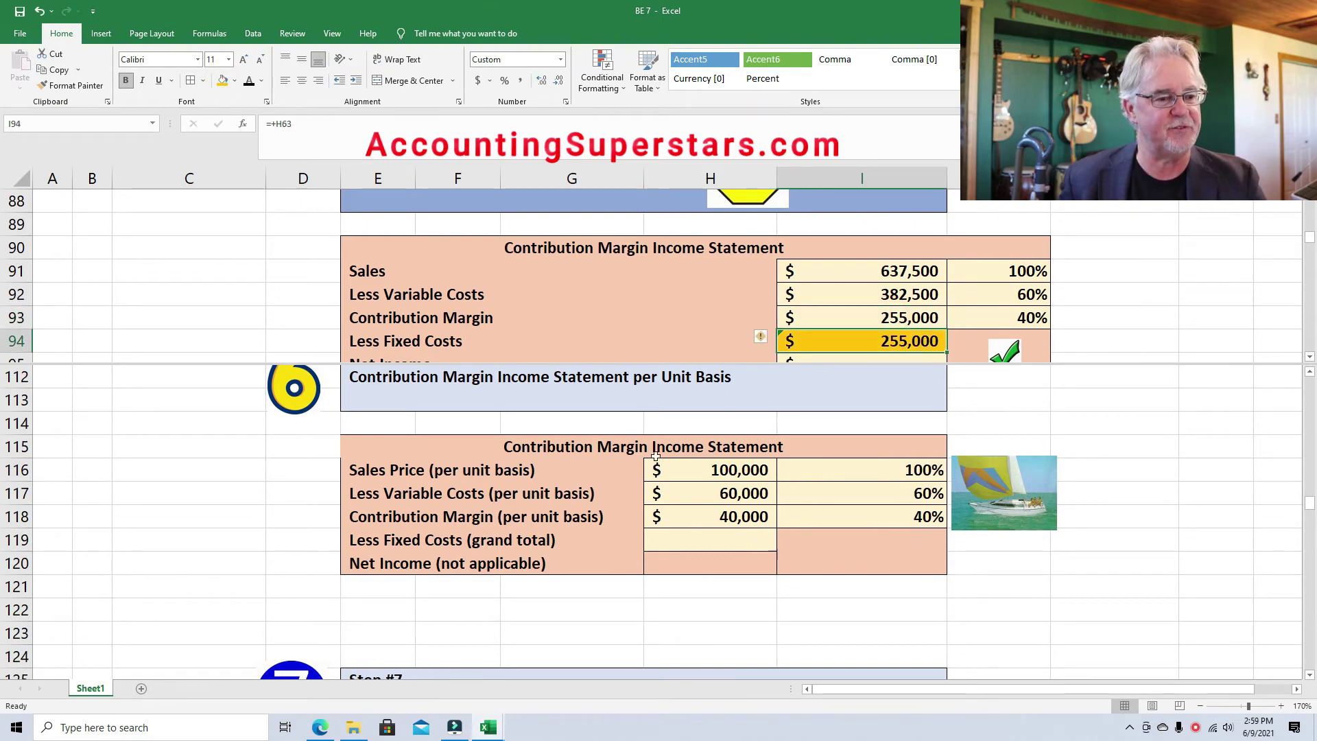
pyautogui.click(731, 542)
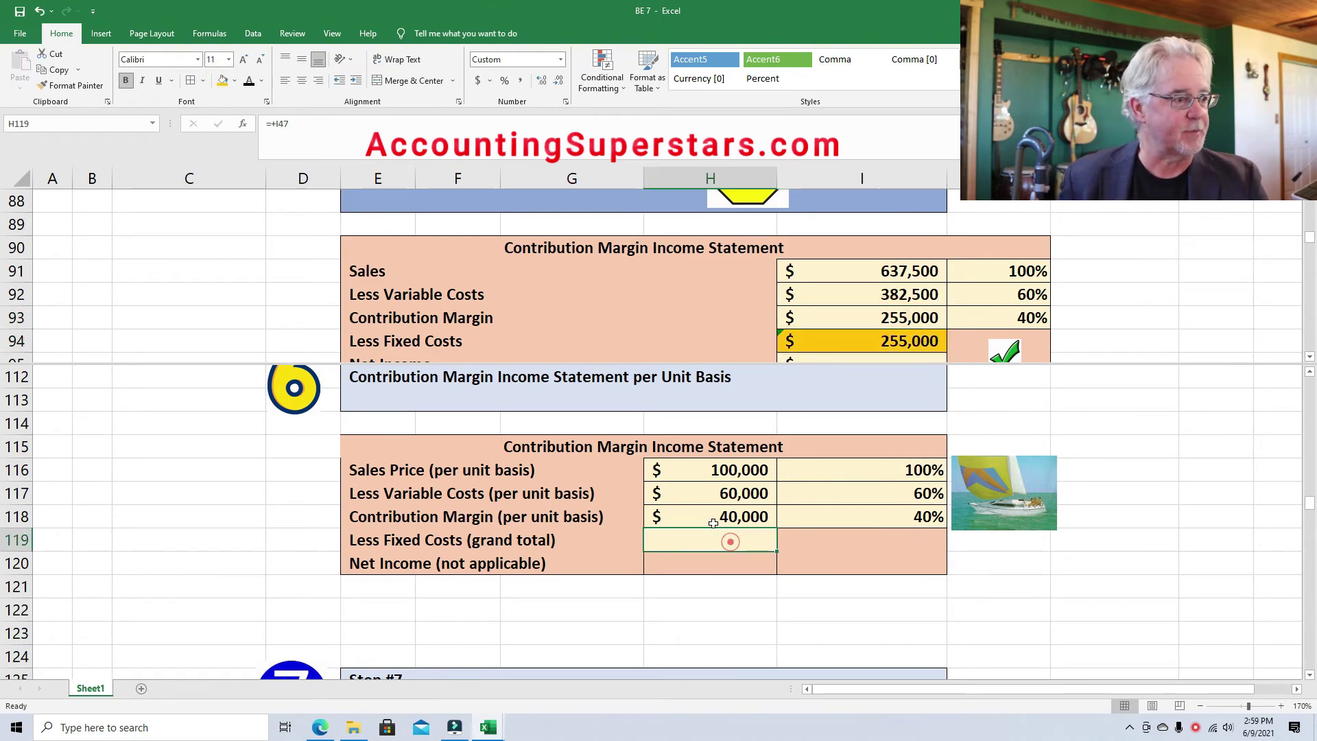
pyautogui.click(249, 80)
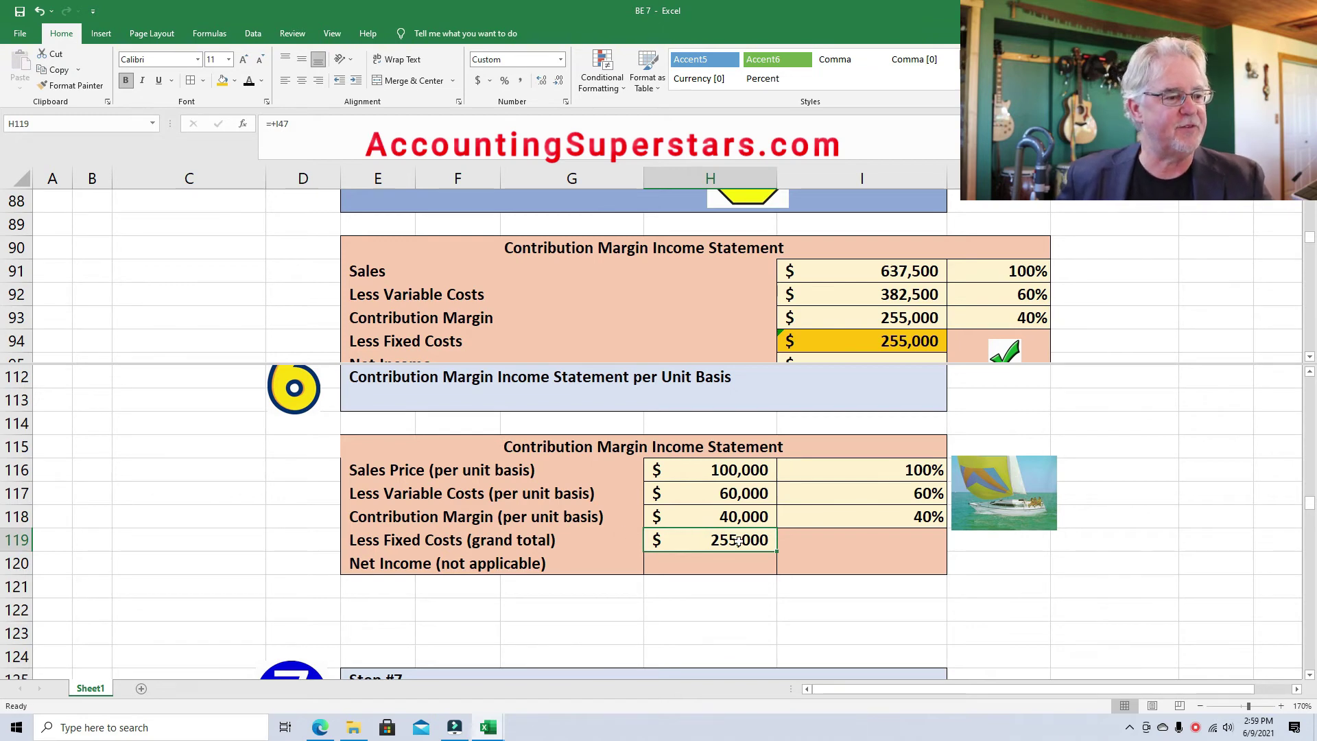
# Step: Highlight the Less Fixed Costs grand total in H119 of the per-unit statement with the gold fill
pyautogui.click(717, 561)
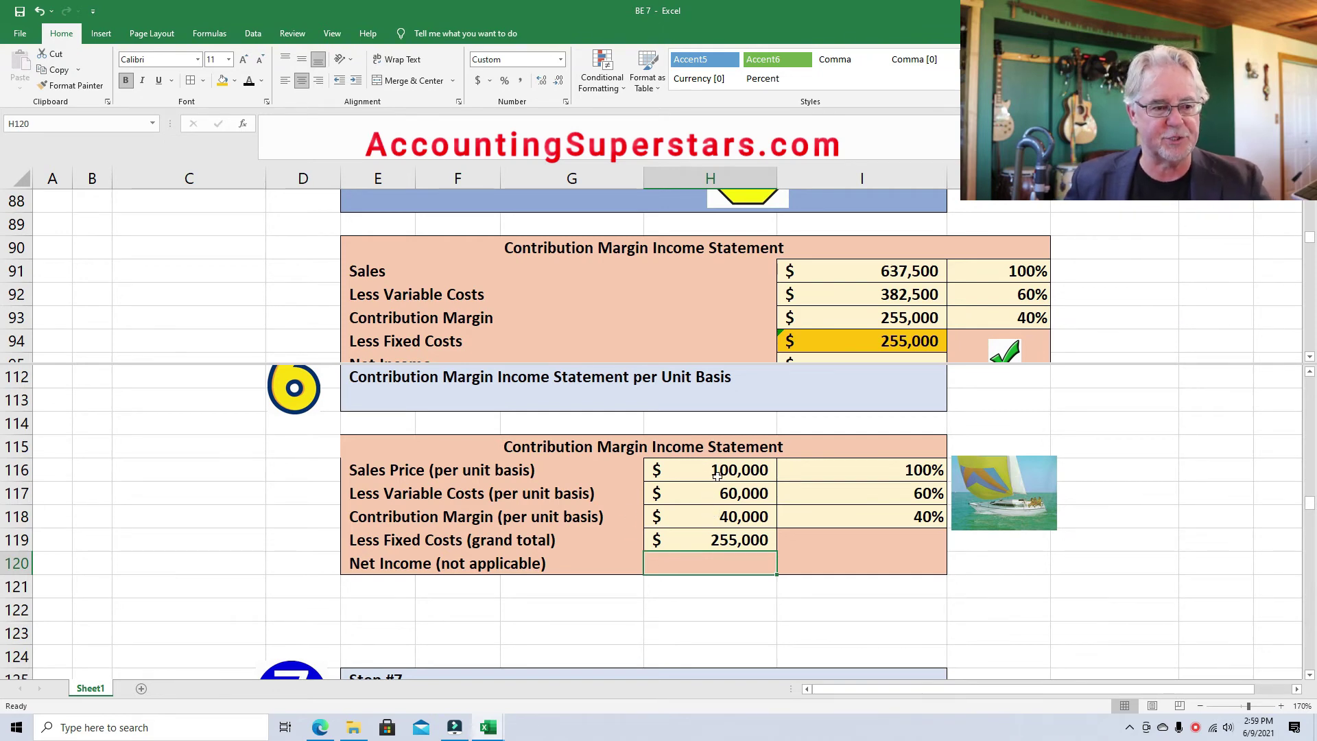
pyautogui.click(686, 538)
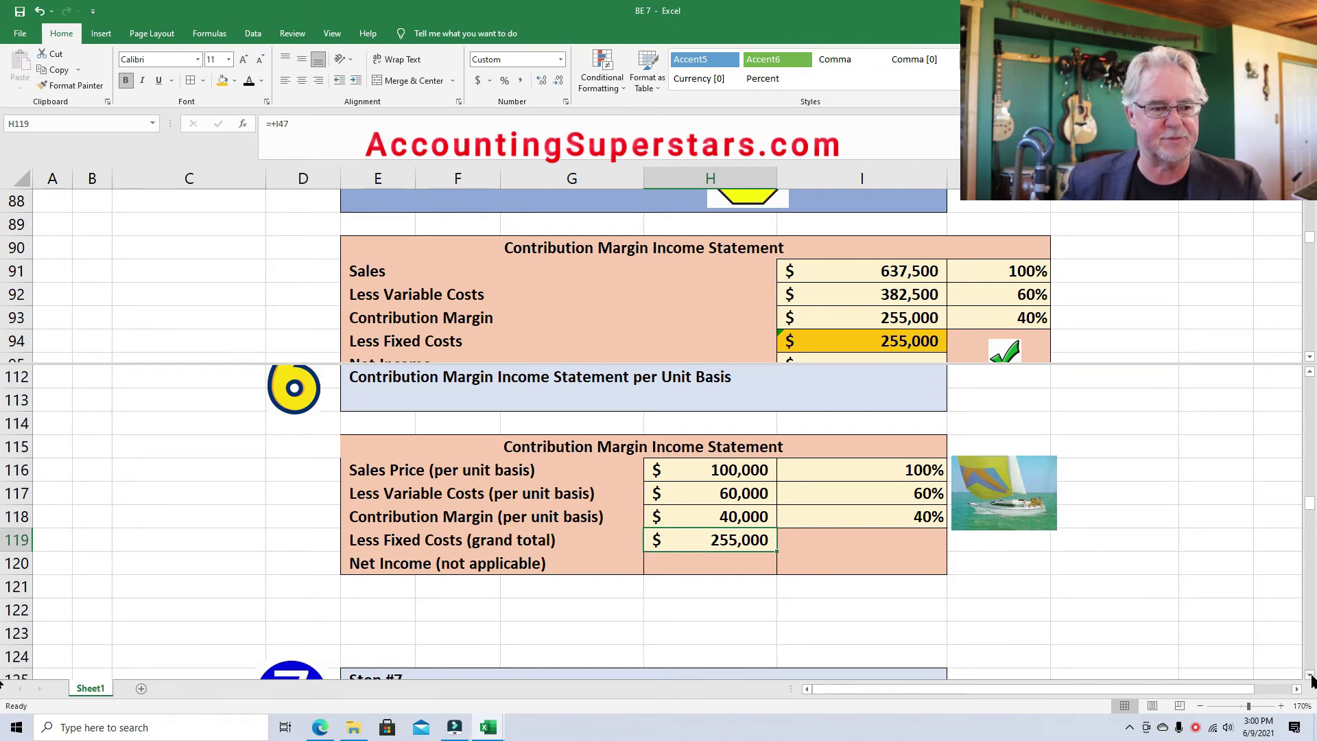
pyautogui.click(1309, 357)
pyautogui.scroll(-6, 1309, 360)
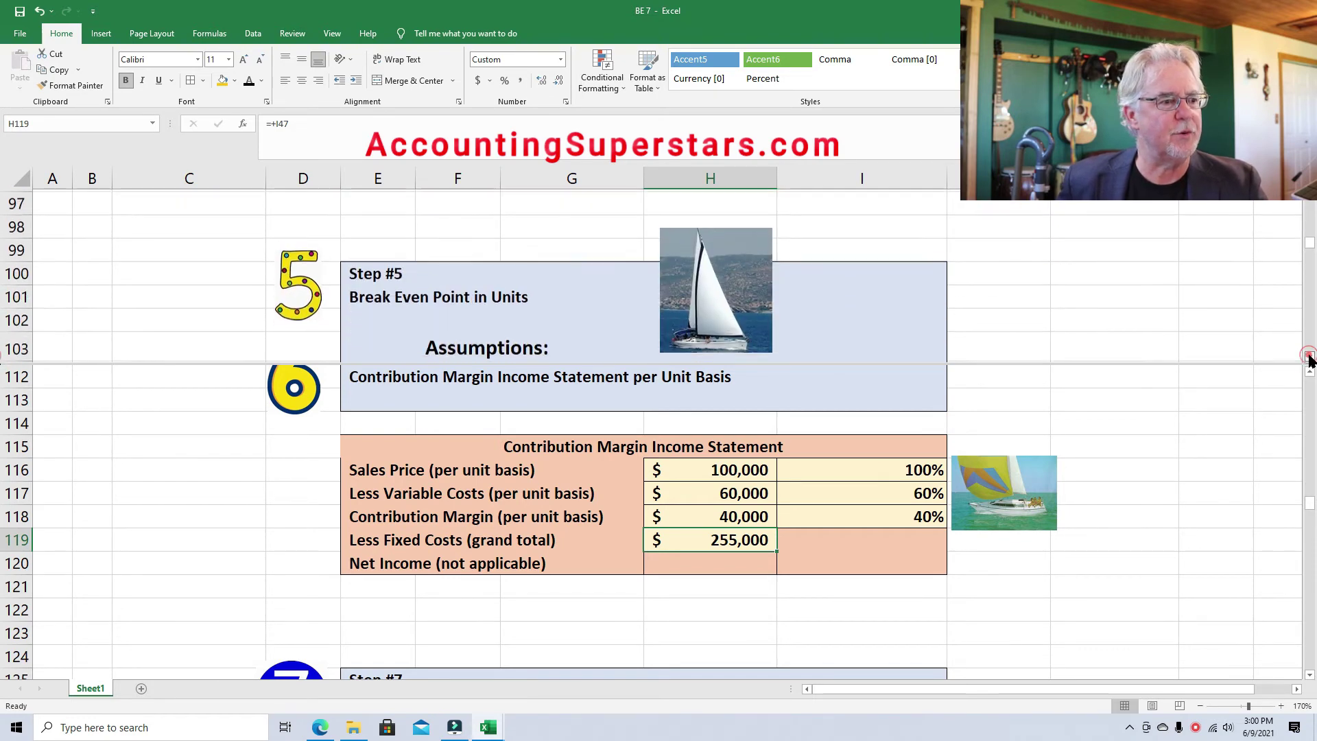
pyautogui.scroll(-3, 1310, 360)
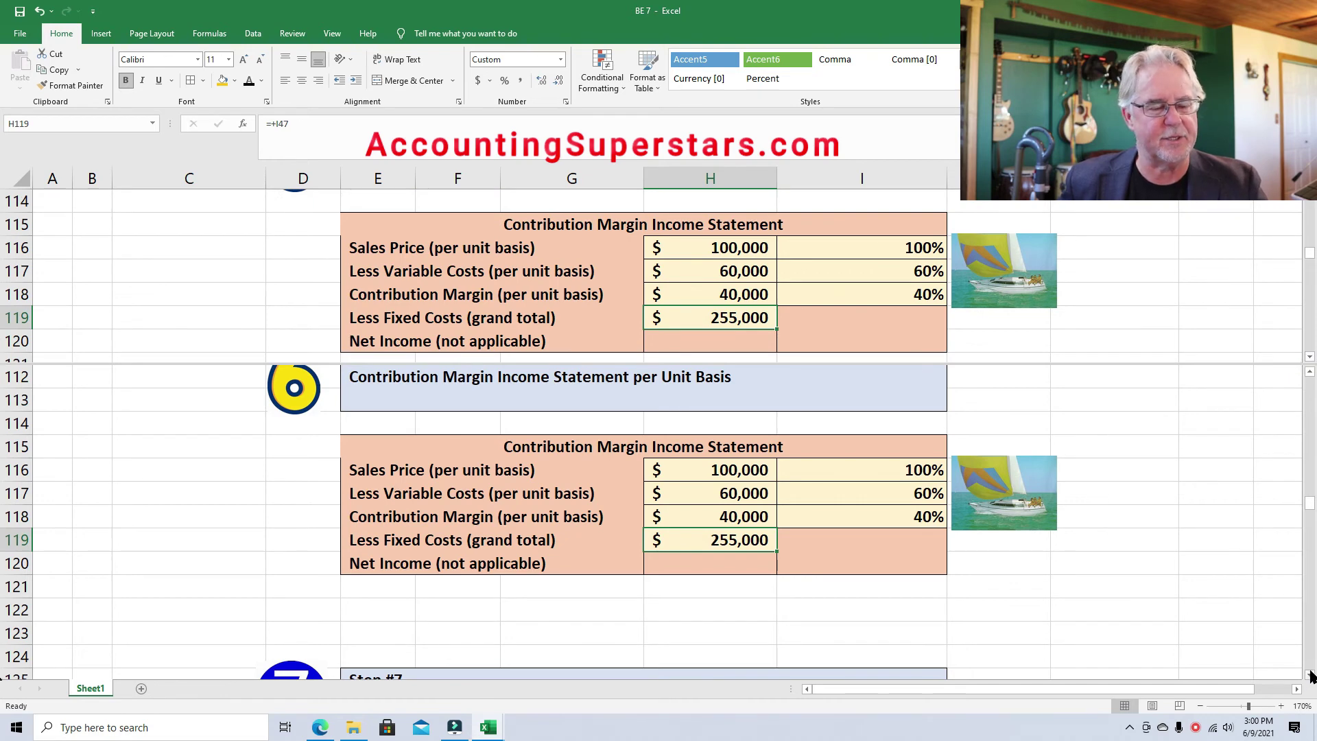
# Step: Enter 255000 in a black font as the Fixed Cost in I131 of the Step #7 unit break-even table
pyautogui.scroll(-4, 1310, 677)
pyautogui.click(789, 515)
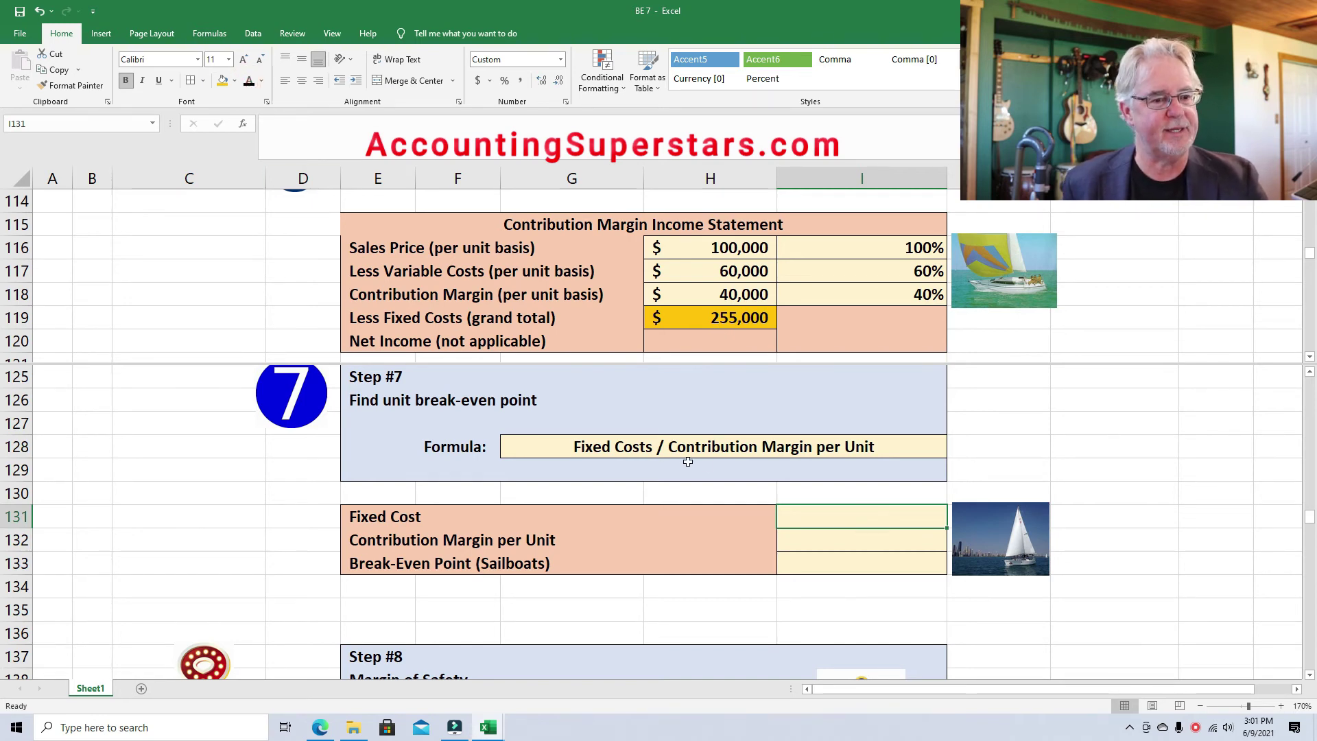
pyautogui.click(838, 513)
pyautogui.click(248, 84)
pyautogui.click(816, 513)
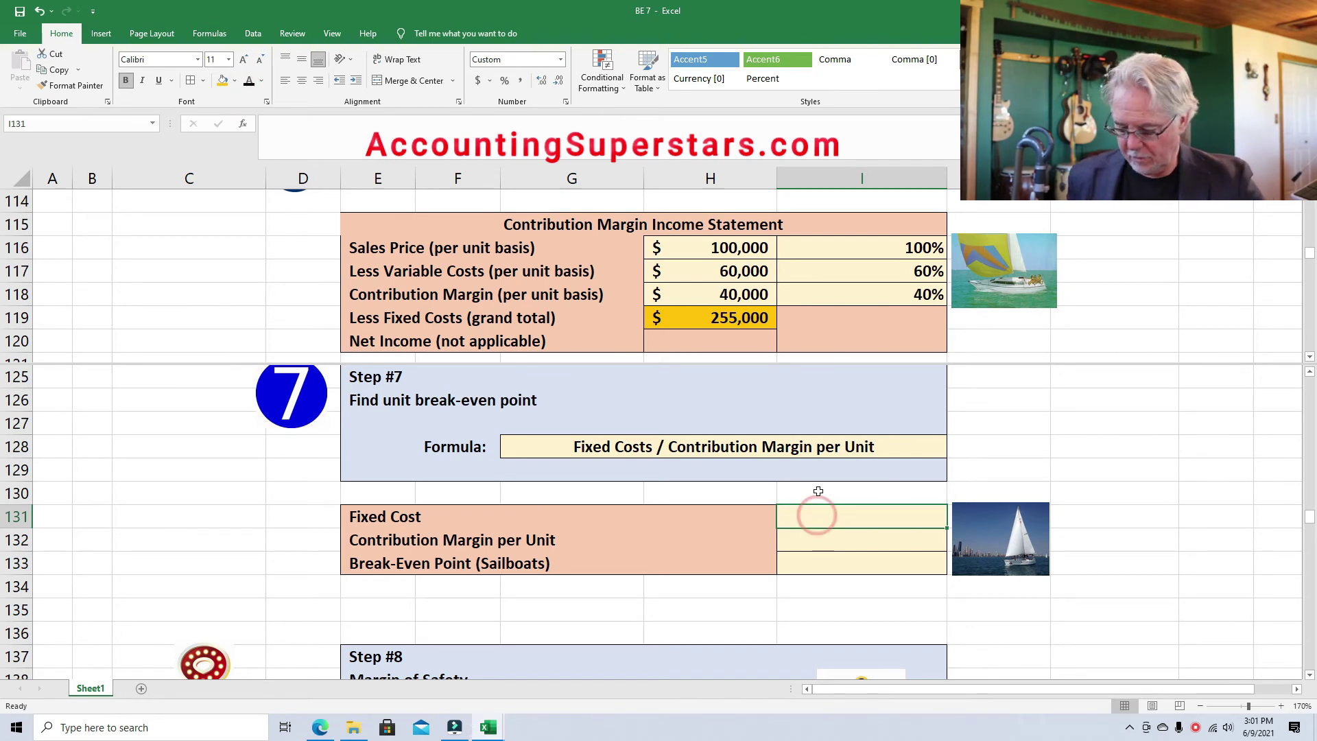
pyautogui.write('255000')
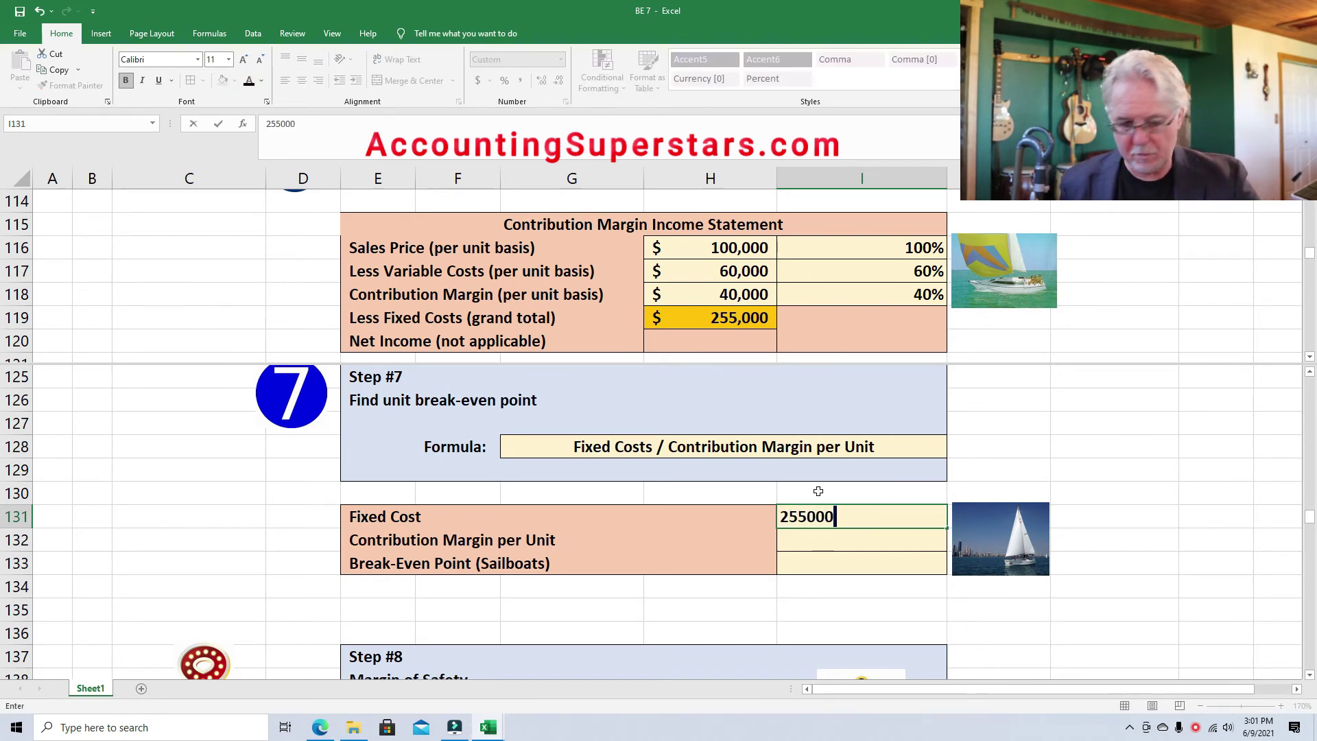
pyautogui.press('Return')
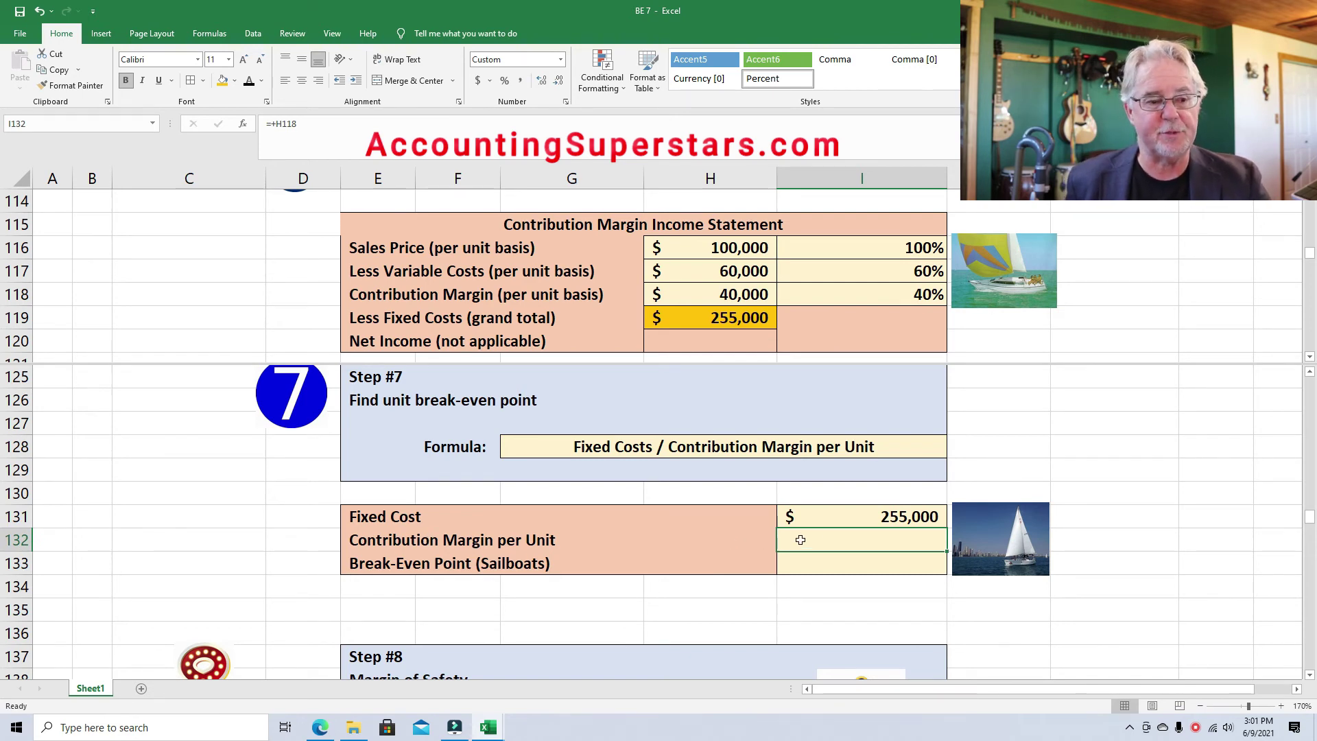
# Step: Fill the per-unit Contribution Margin in H118 with gold and reveal the Contribution Margin per Unit and Break-Even Point in I132:I133 with a black font
pyautogui.click(719, 296)
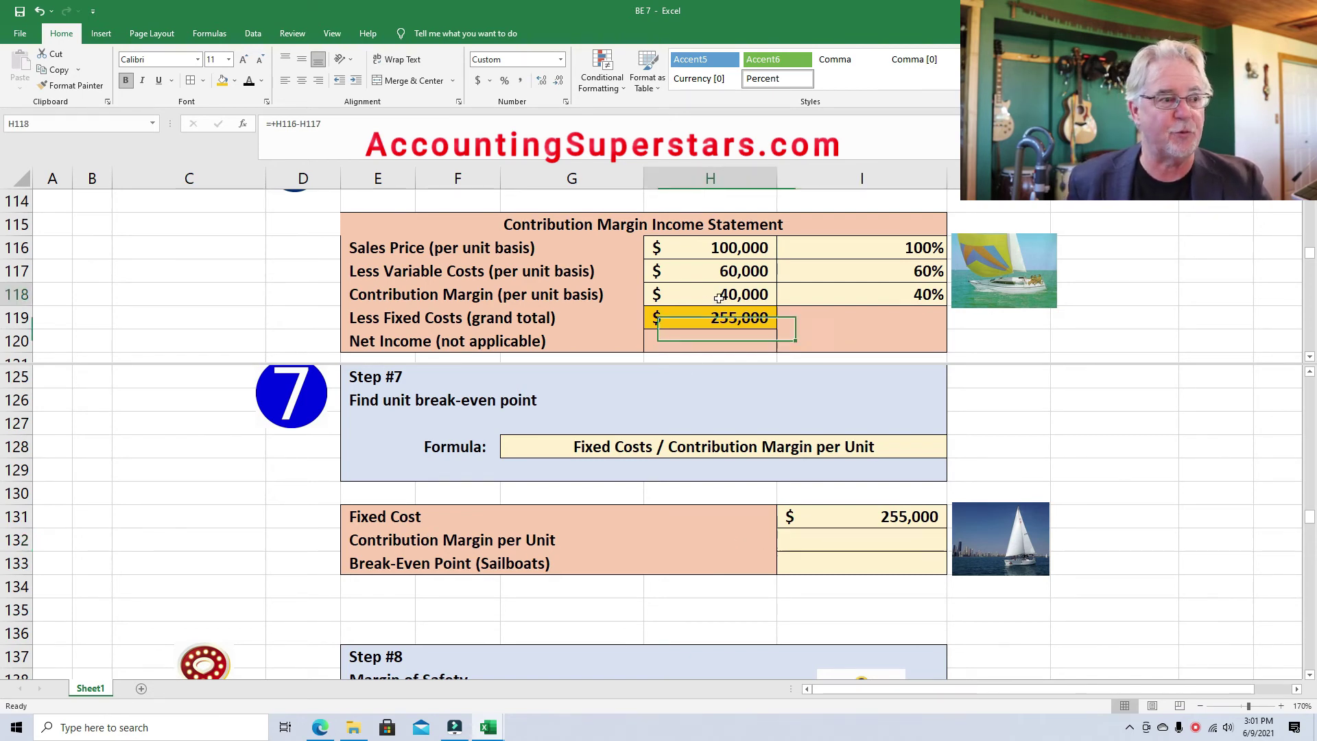
pyautogui.click(222, 80)
pyautogui.click(882, 542)
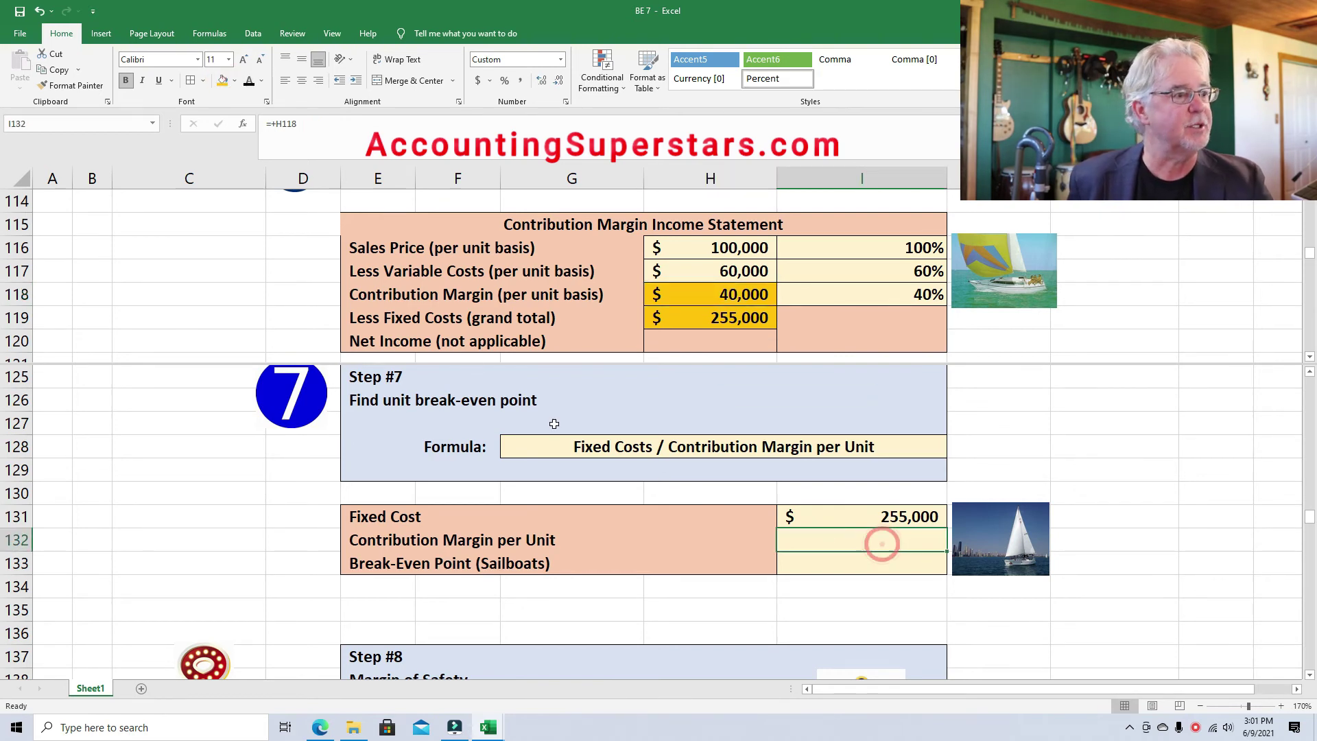
pyautogui.click(249, 81)
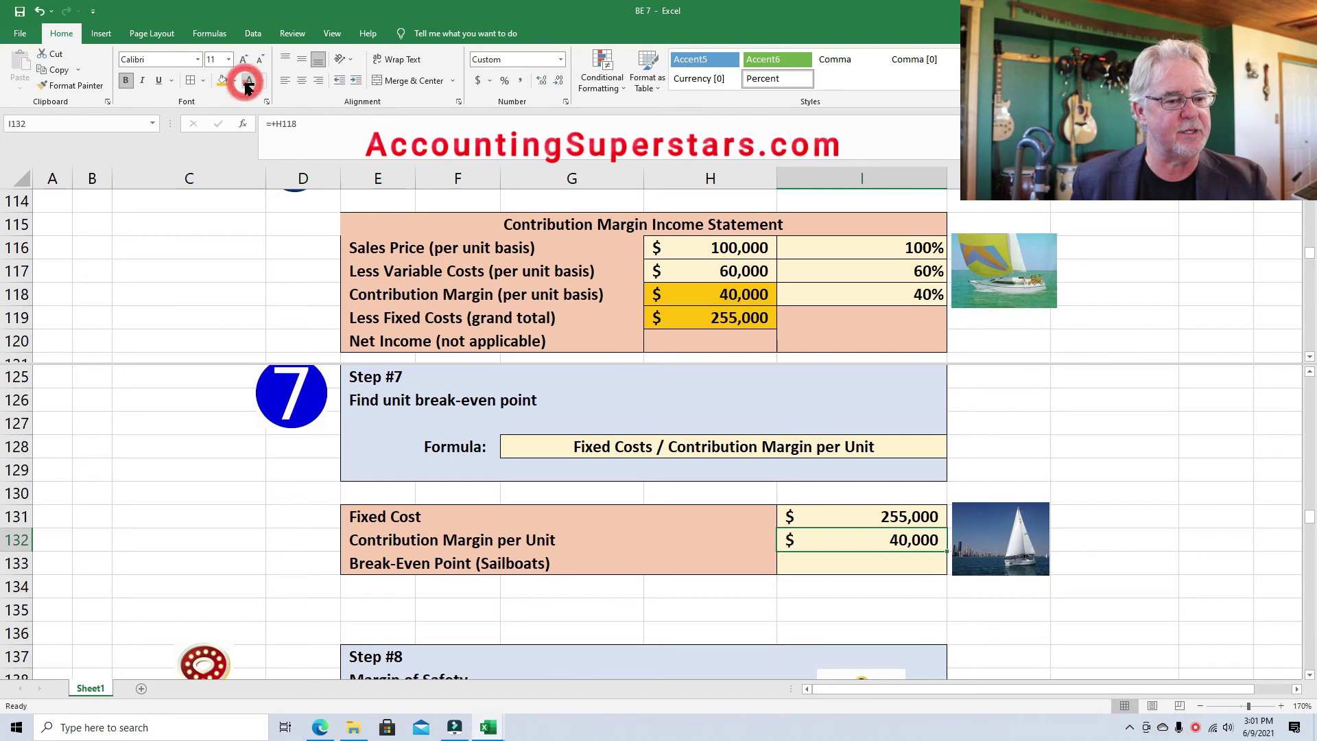
pyautogui.click(882, 560)
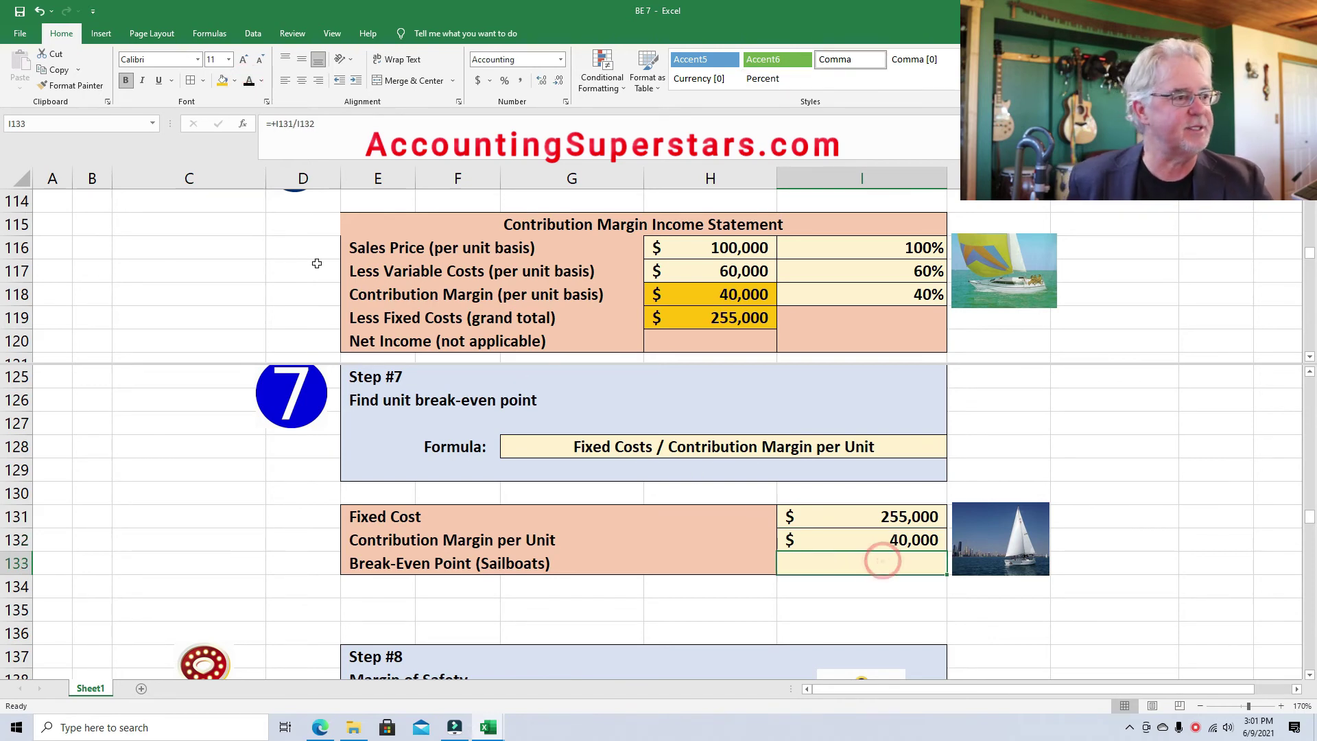
pyautogui.click(248, 83)
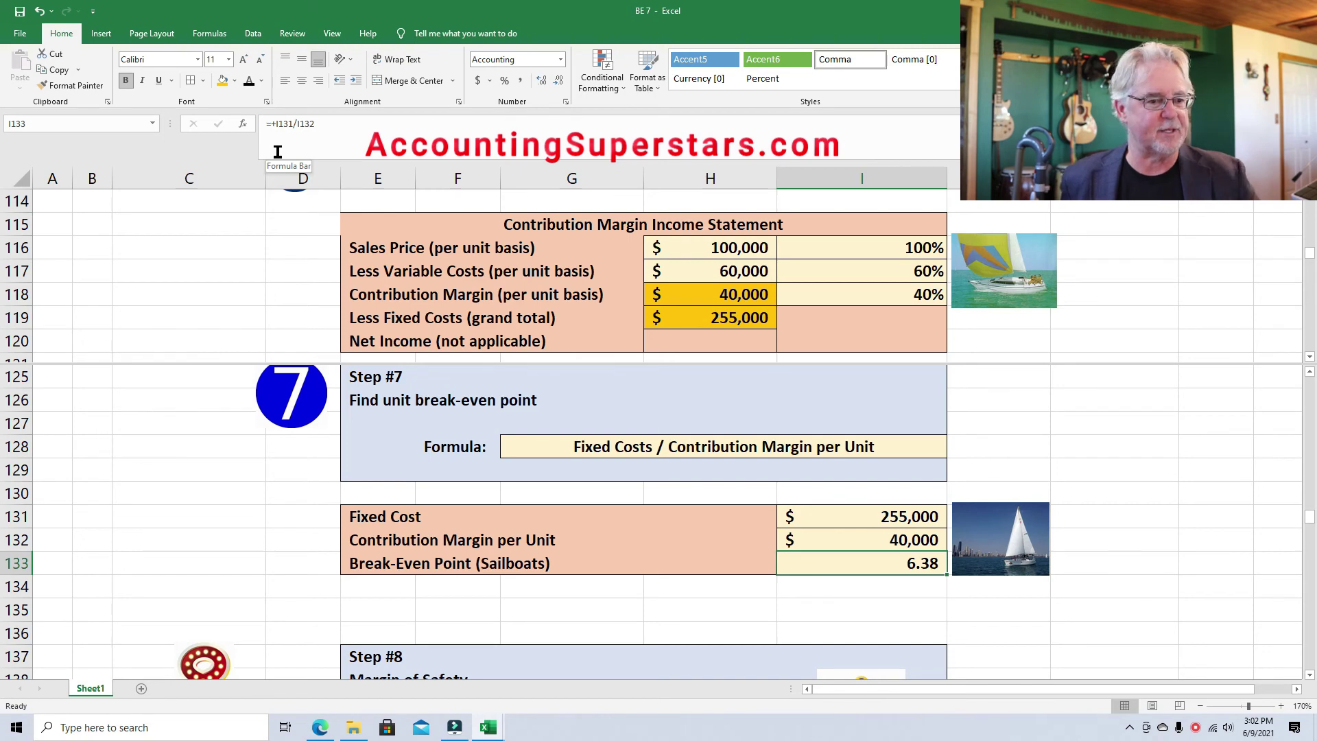
# Step: Reveal the Step #8 Margin of Safety formula in G139 with a black font
pyautogui.scroll(-4, 1125, 652)
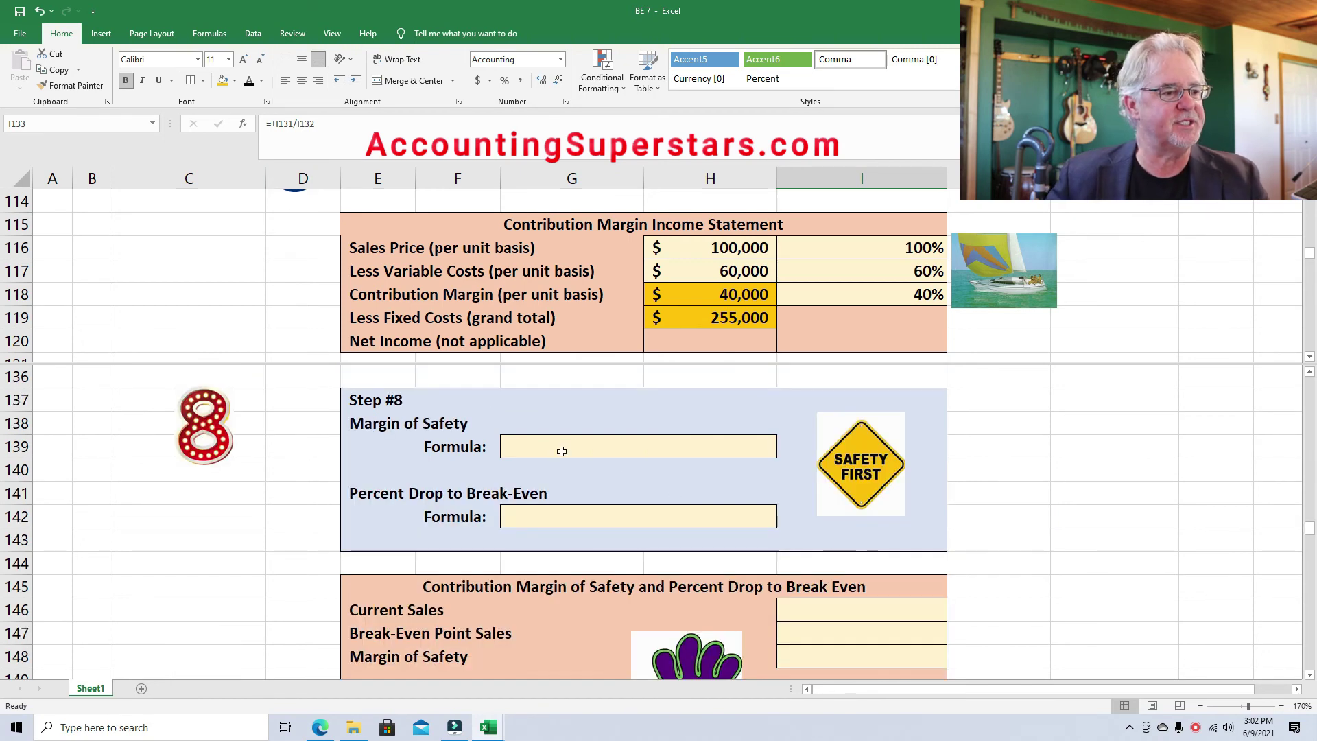
pyautogui.click(532, 440)
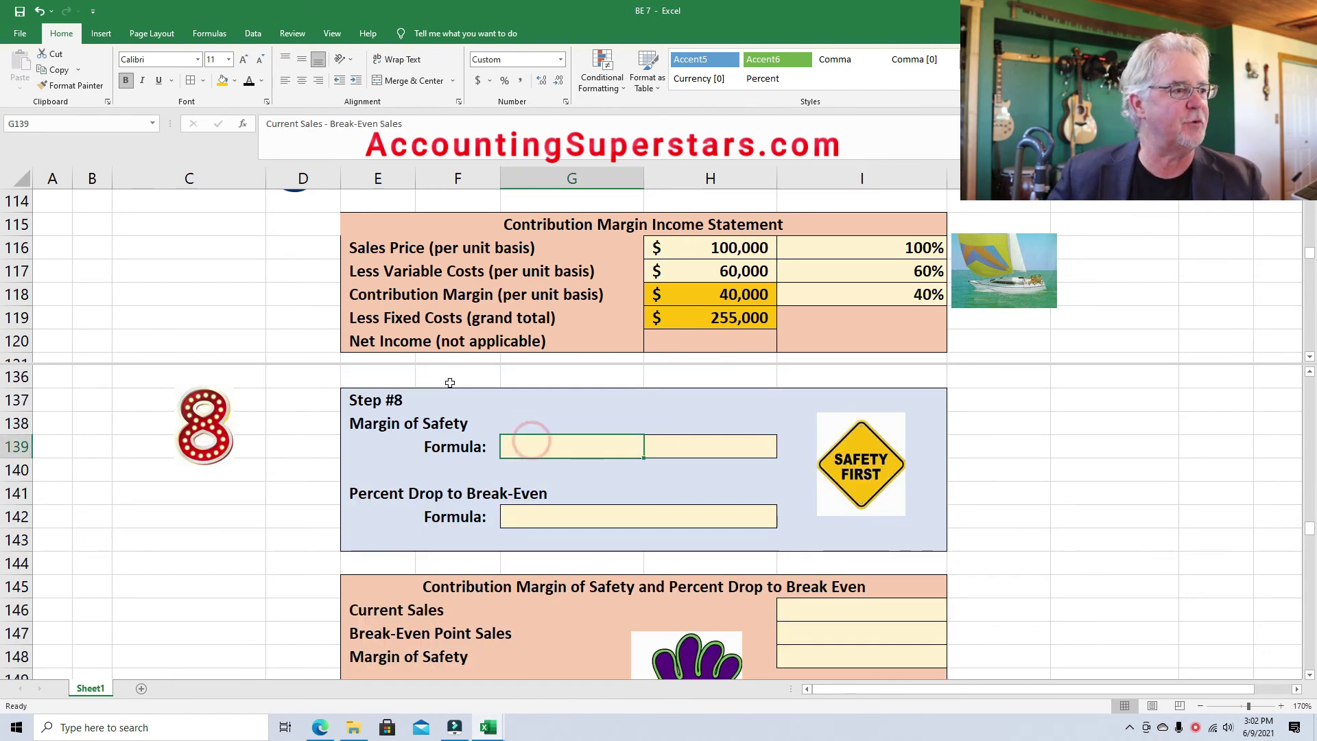
pyautogui.click(249, 81)
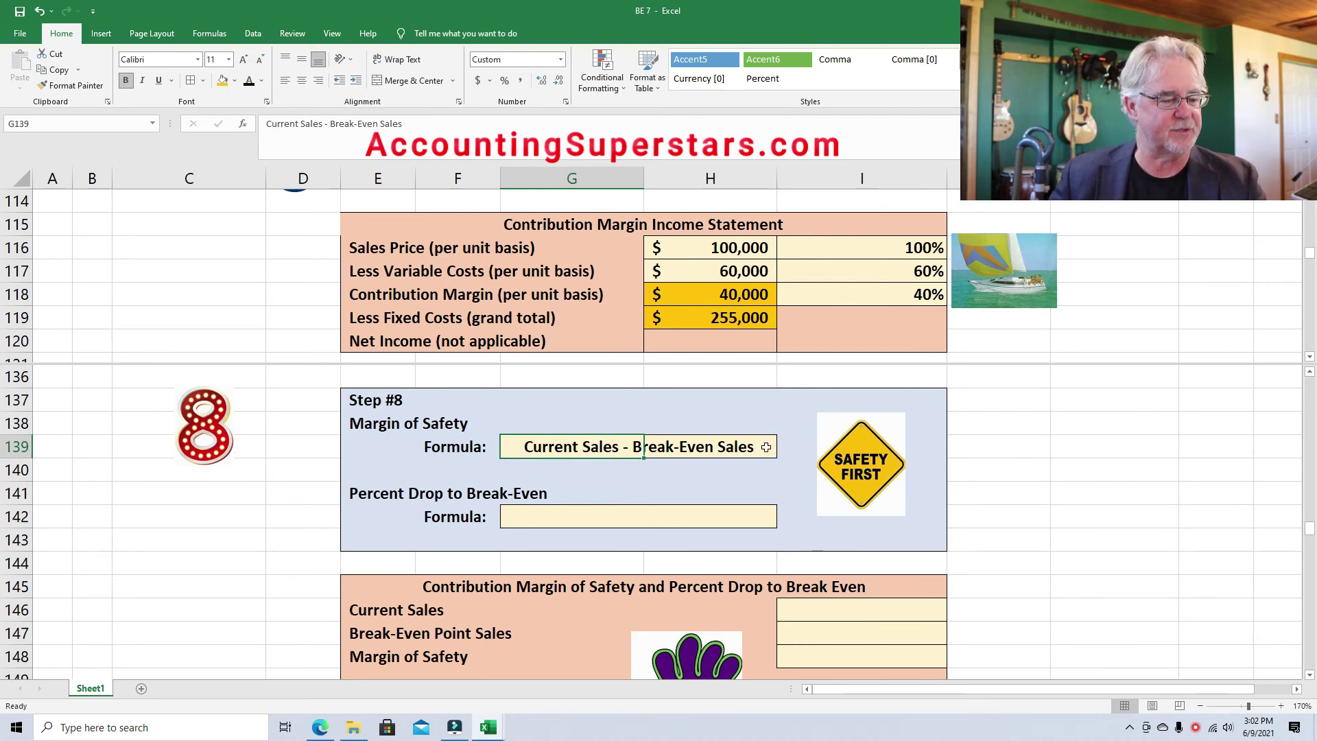
# Step: Check the Traditional Income Statement's Sales amount in I14 and reveal the Current Sales amount in I146 with a black font
pyautogui.click(1310, 675)
pyautogui.click(1310, 676)
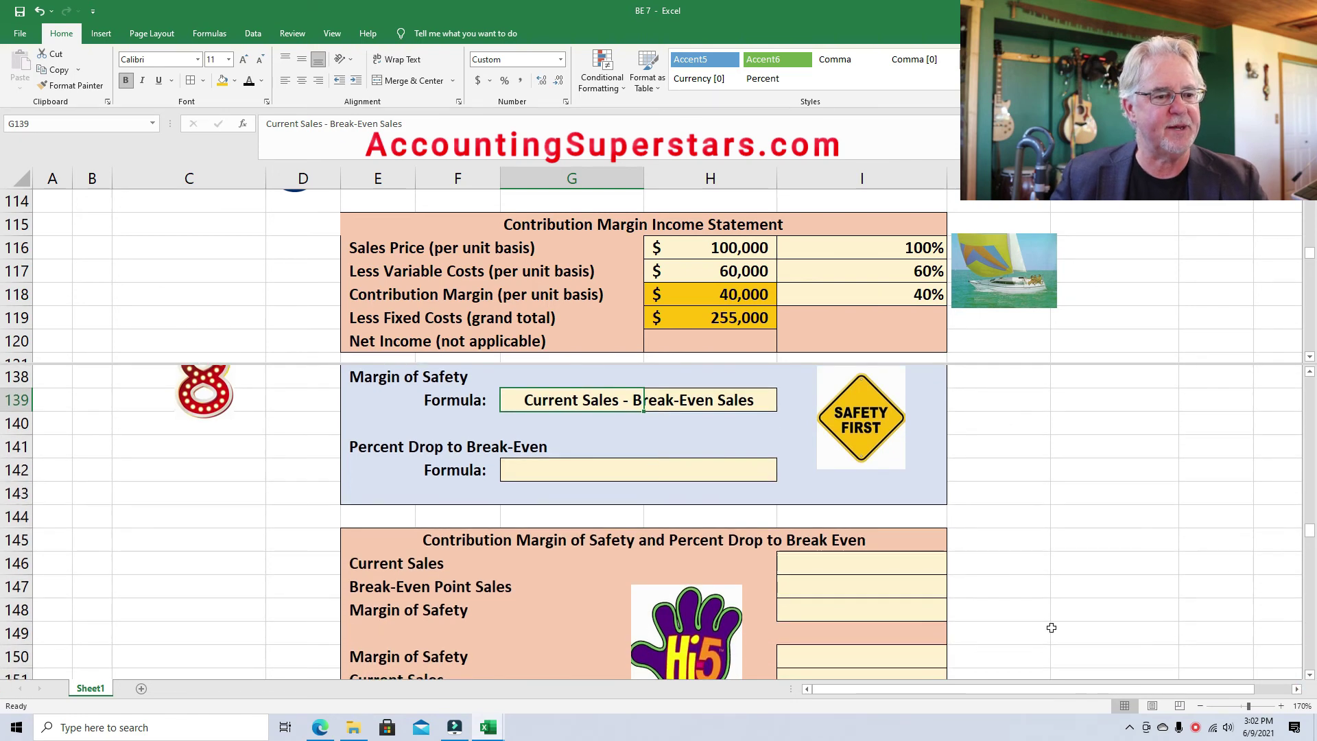
pyautogui.click(827, 559)
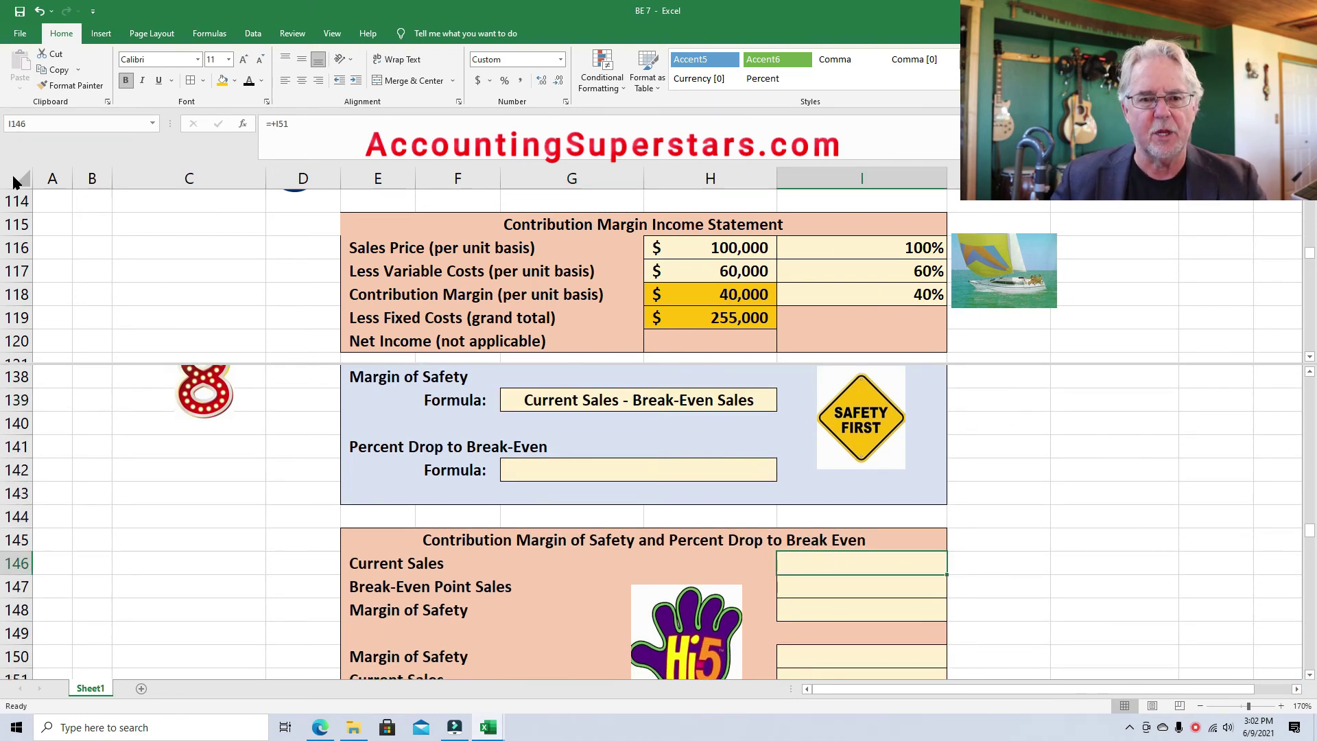
pyautogui.moveTo(1309, 251); pyautogui.dragTo(1311, 201)
pyautogui.click(847, 254)
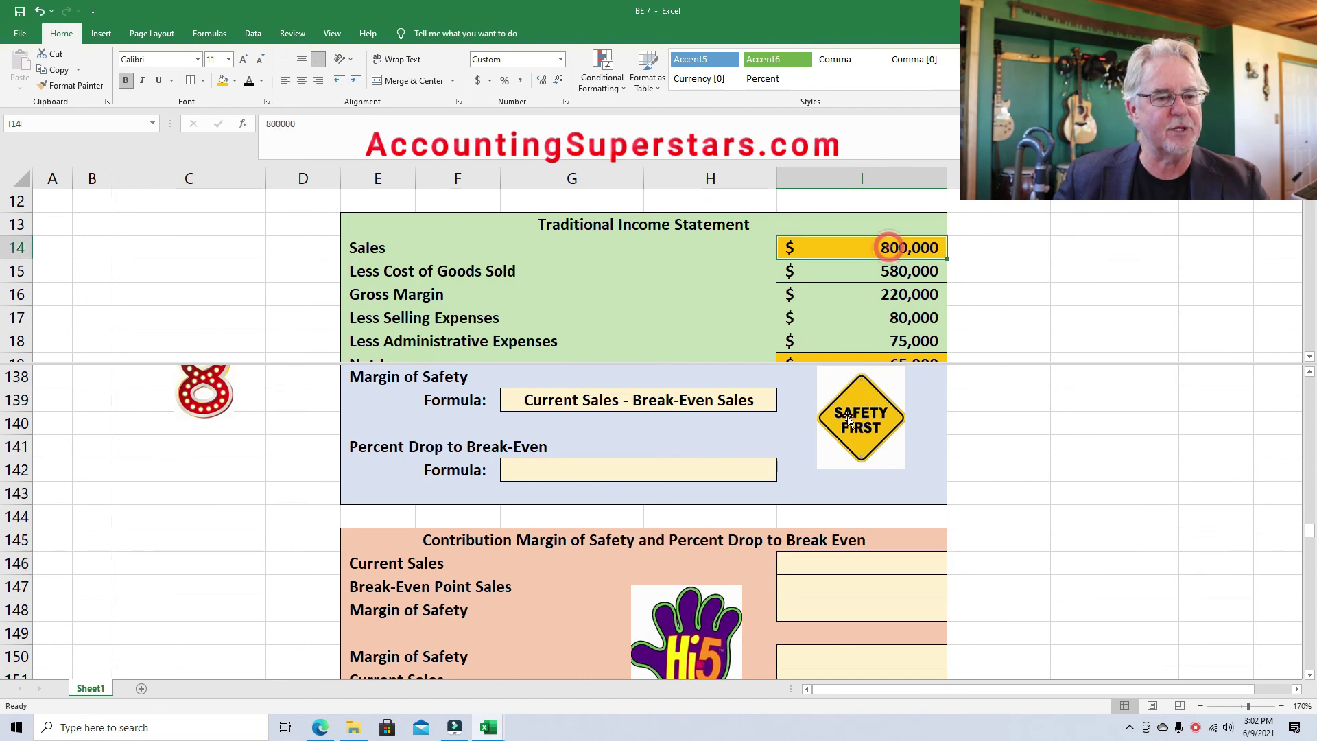
pyautogui.click(867, 561)
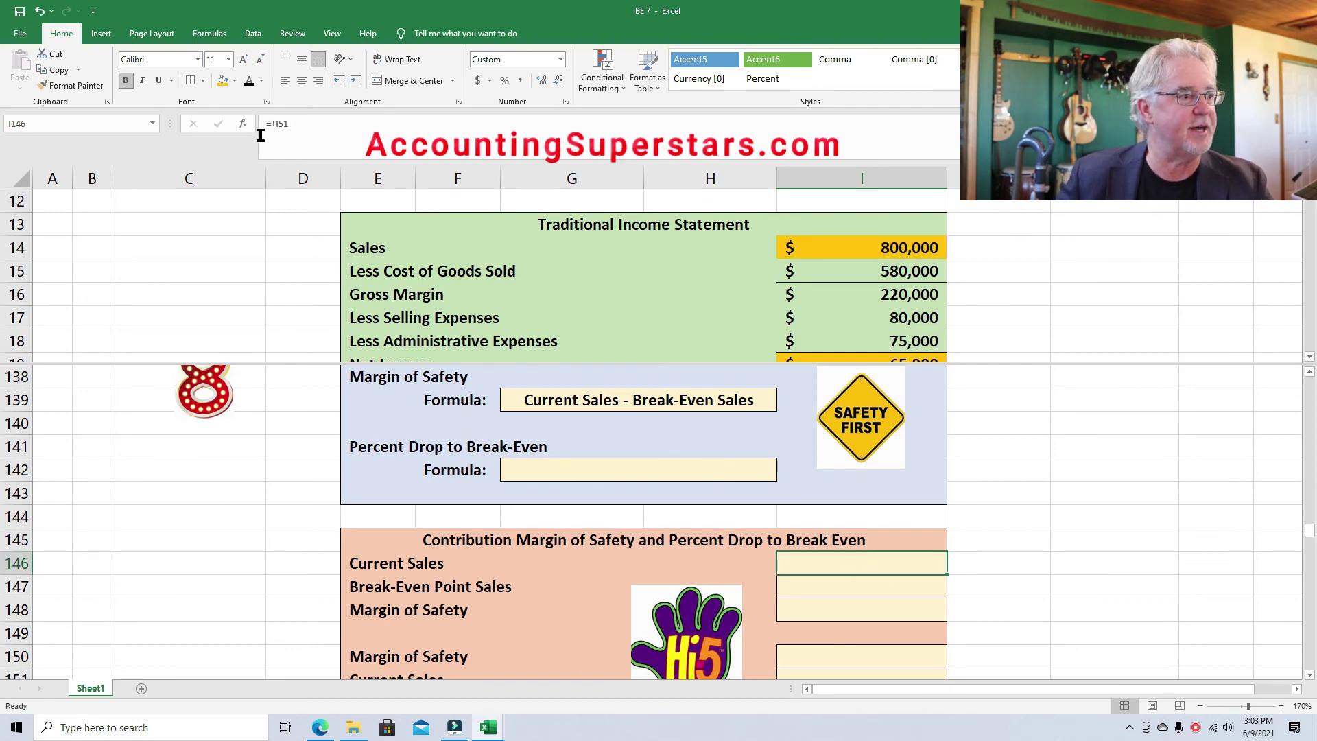
pyautogui.click(251, 84)
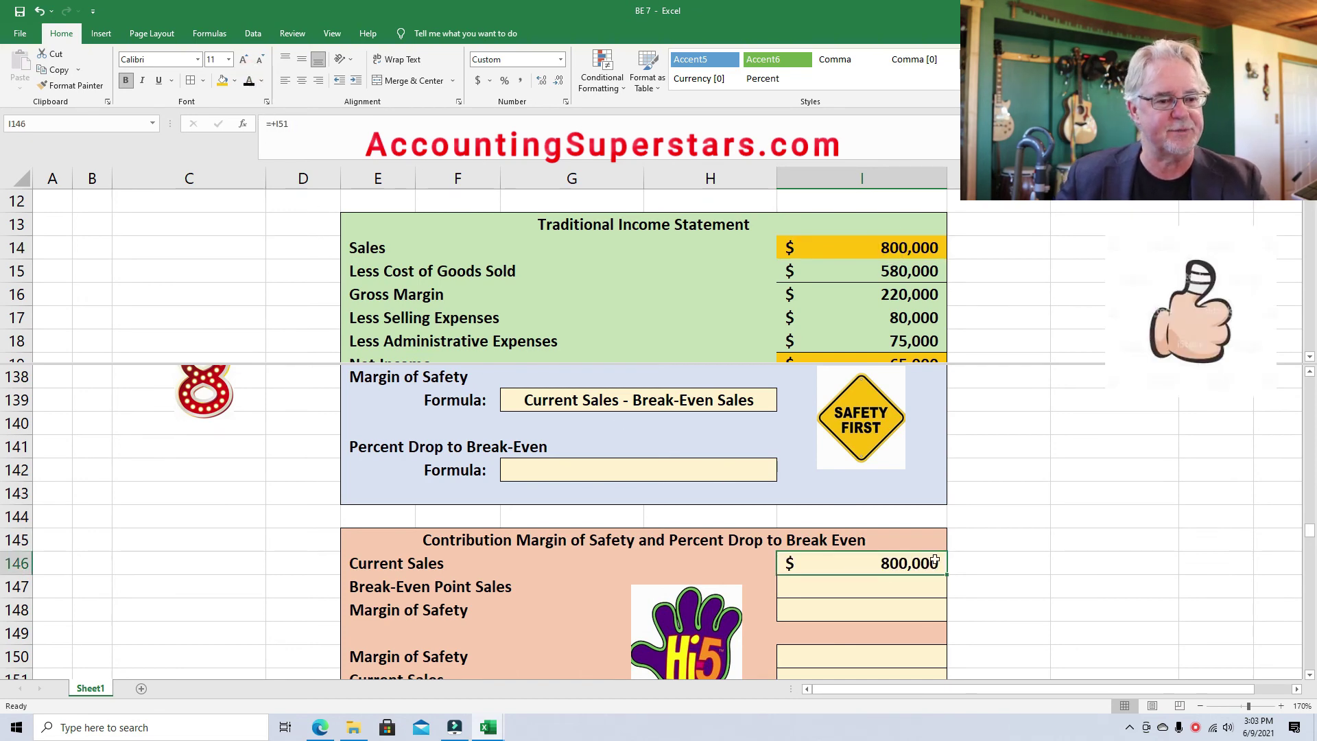
# Step: Check the Break-Even Point Sales Dollars in I80 and reveal the Break-Even Point Sales and Margin of Safety in I147:I148 with a black font
pyautogui.click(889, 593)
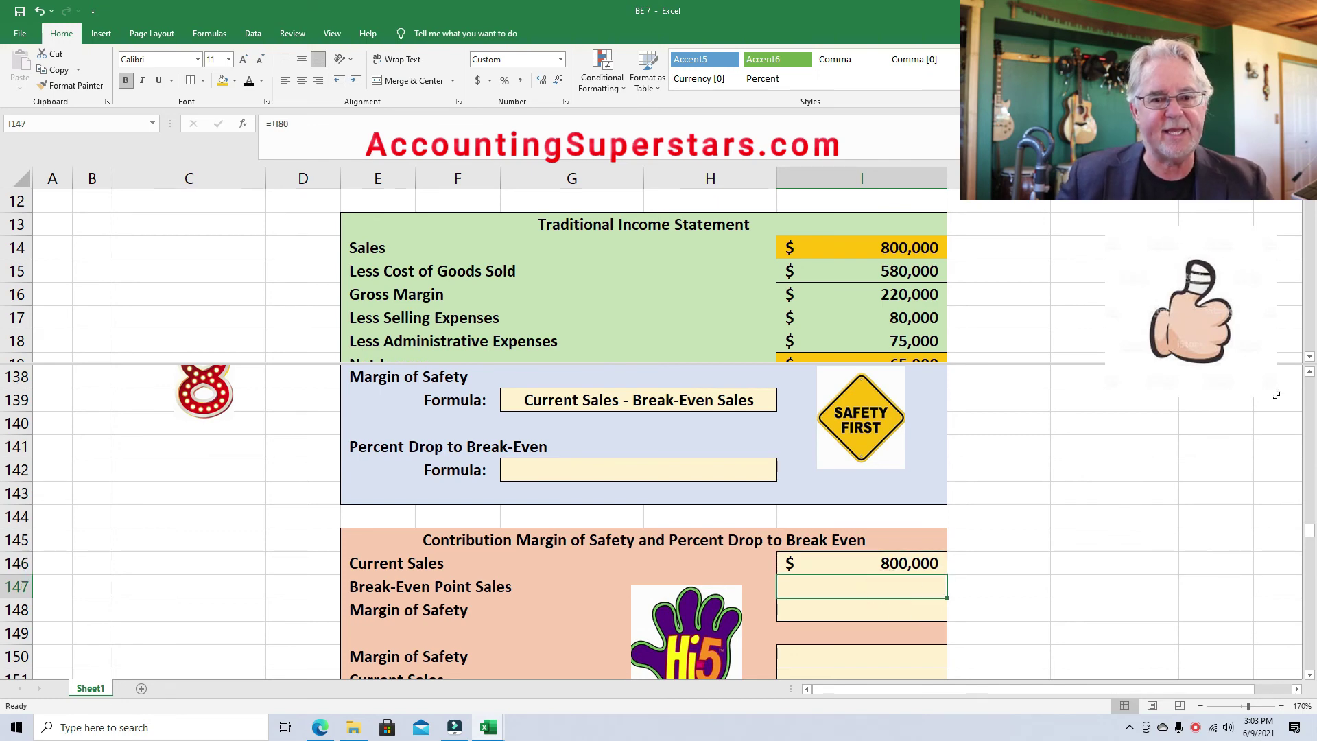
pyautogui.scroll(-6, 1311, 359)
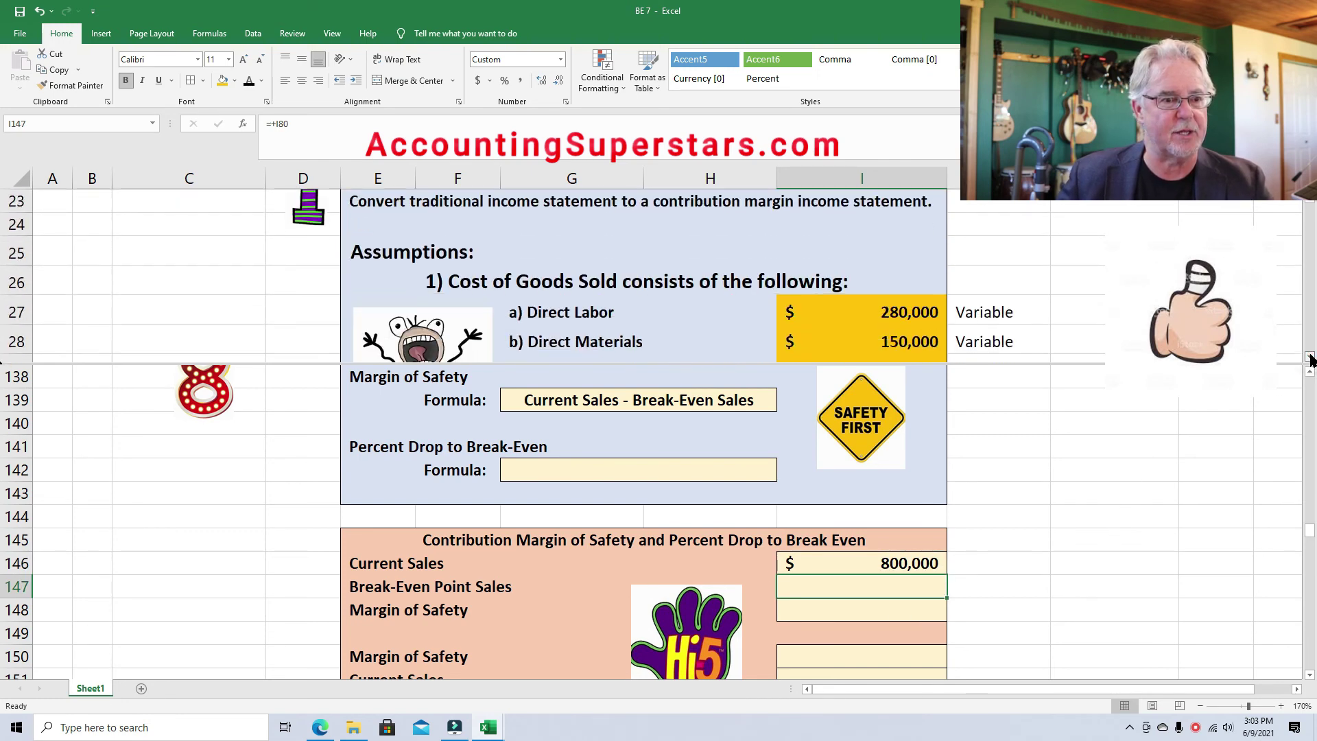
pyautogui.scroll(-6, 1310, 359)
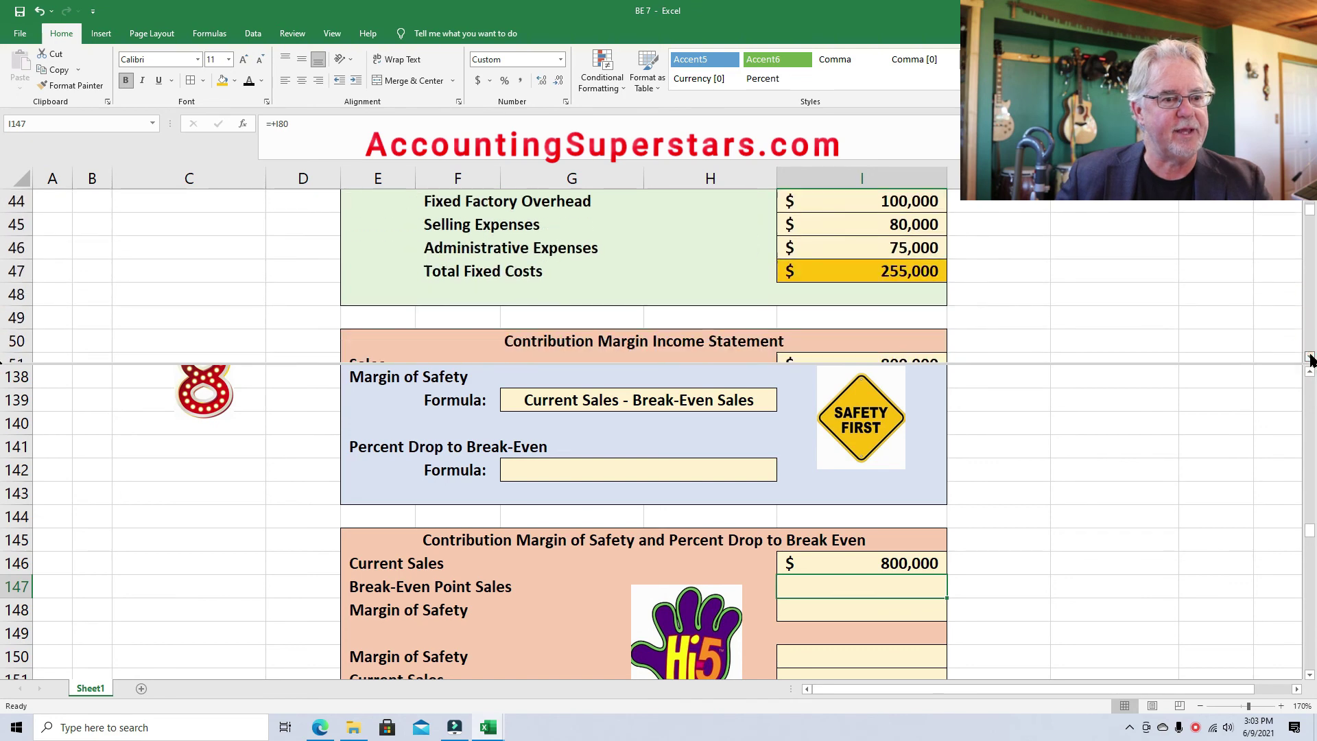
pyautogui.scroll(-3, 1310, 360)
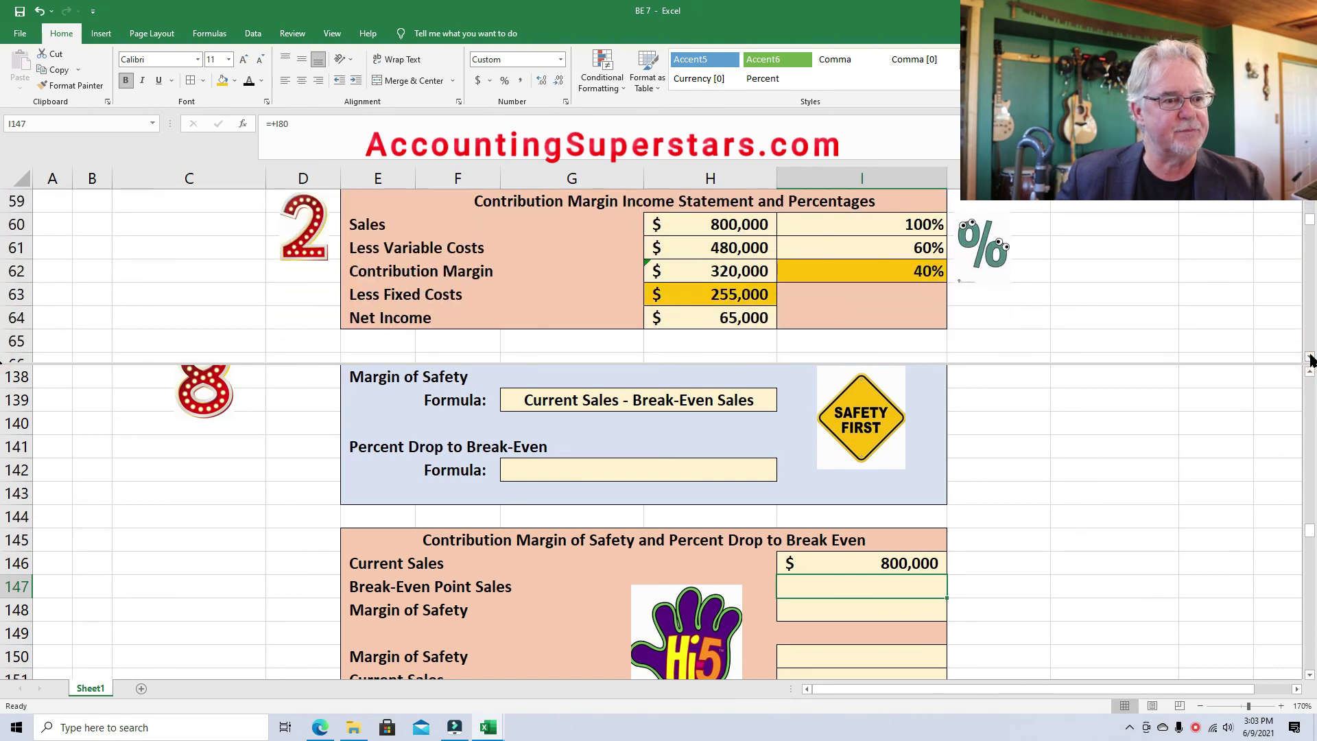
pyautogui.scroll(-4, 1311, 360)
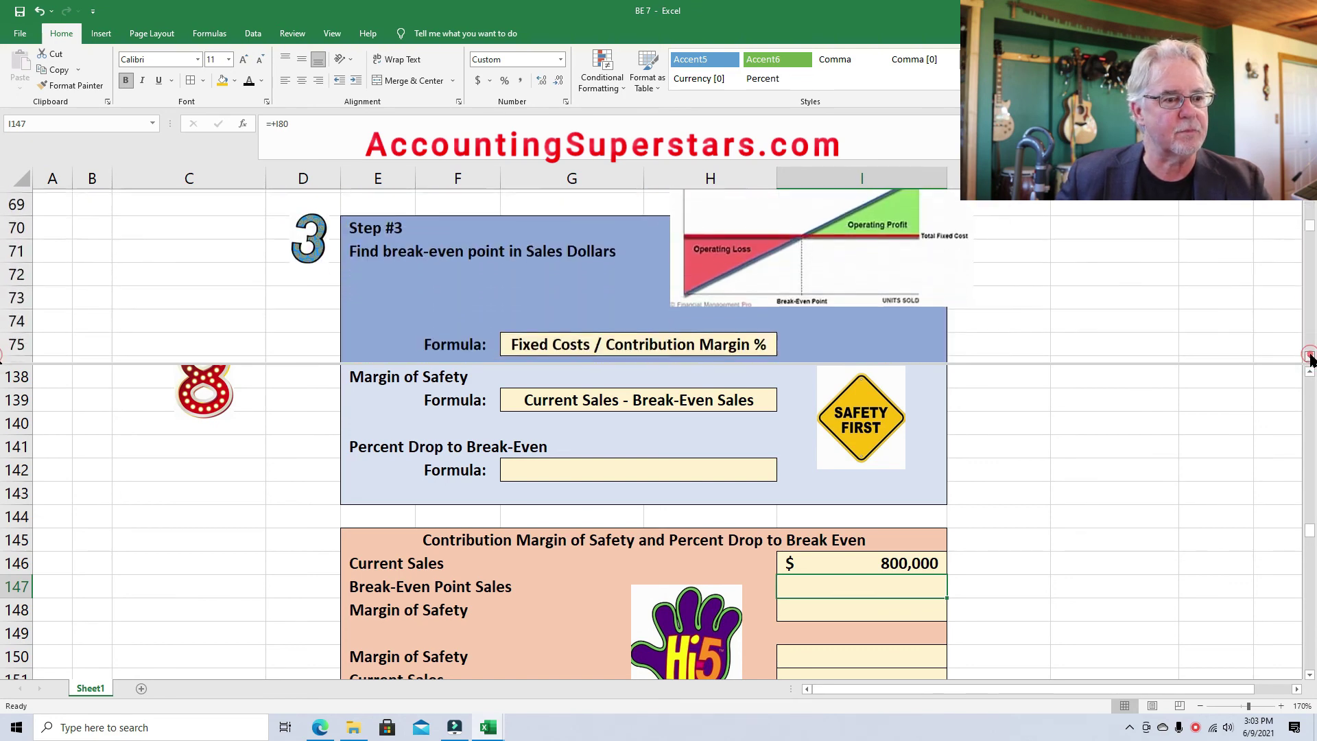
pyautogui.scroll(-2, 1310, 359)
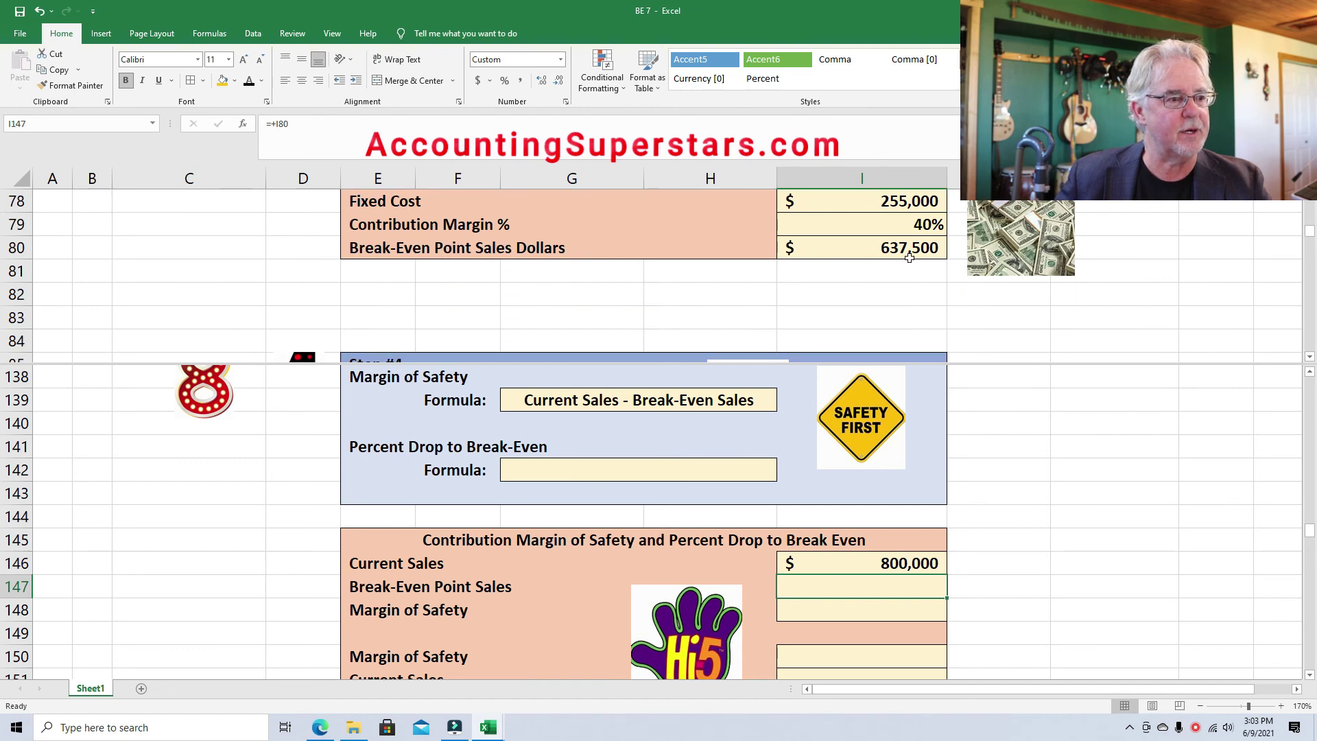
pyautogui.click(868, 247)
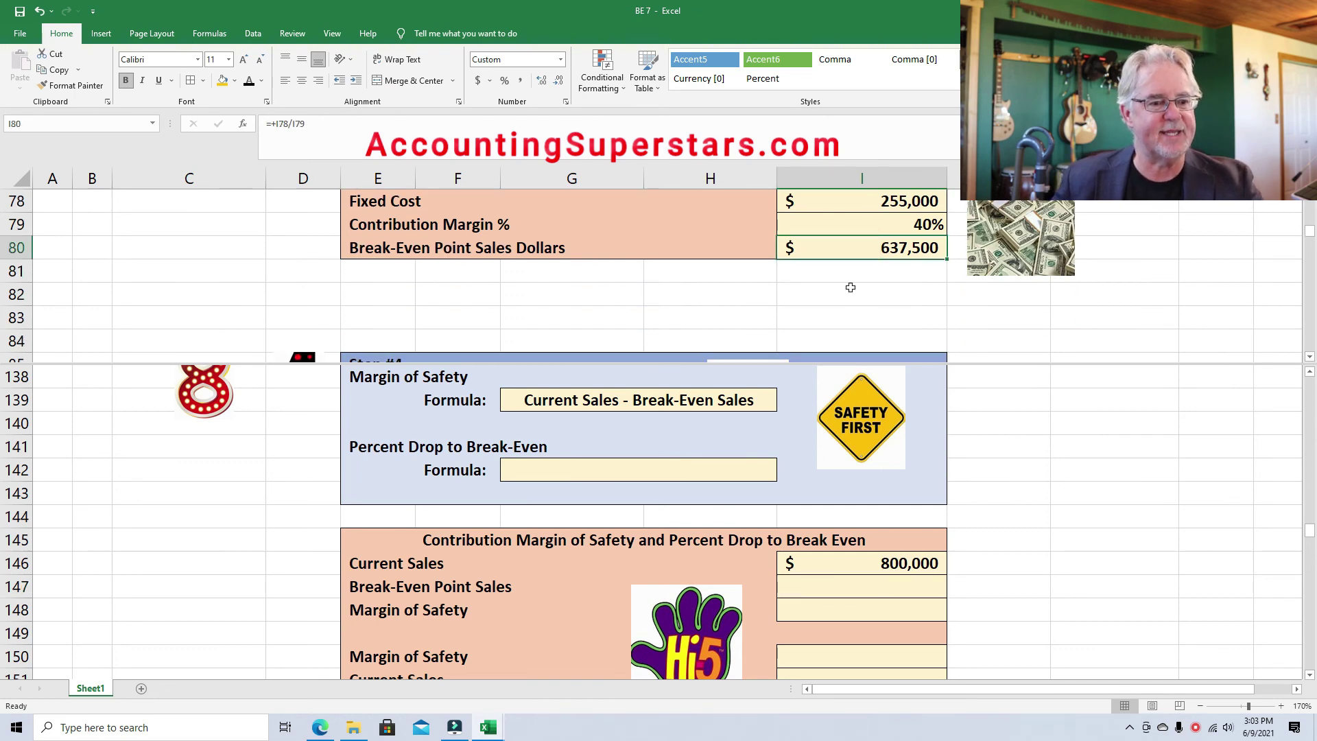
pyautogui.click(919, 590)
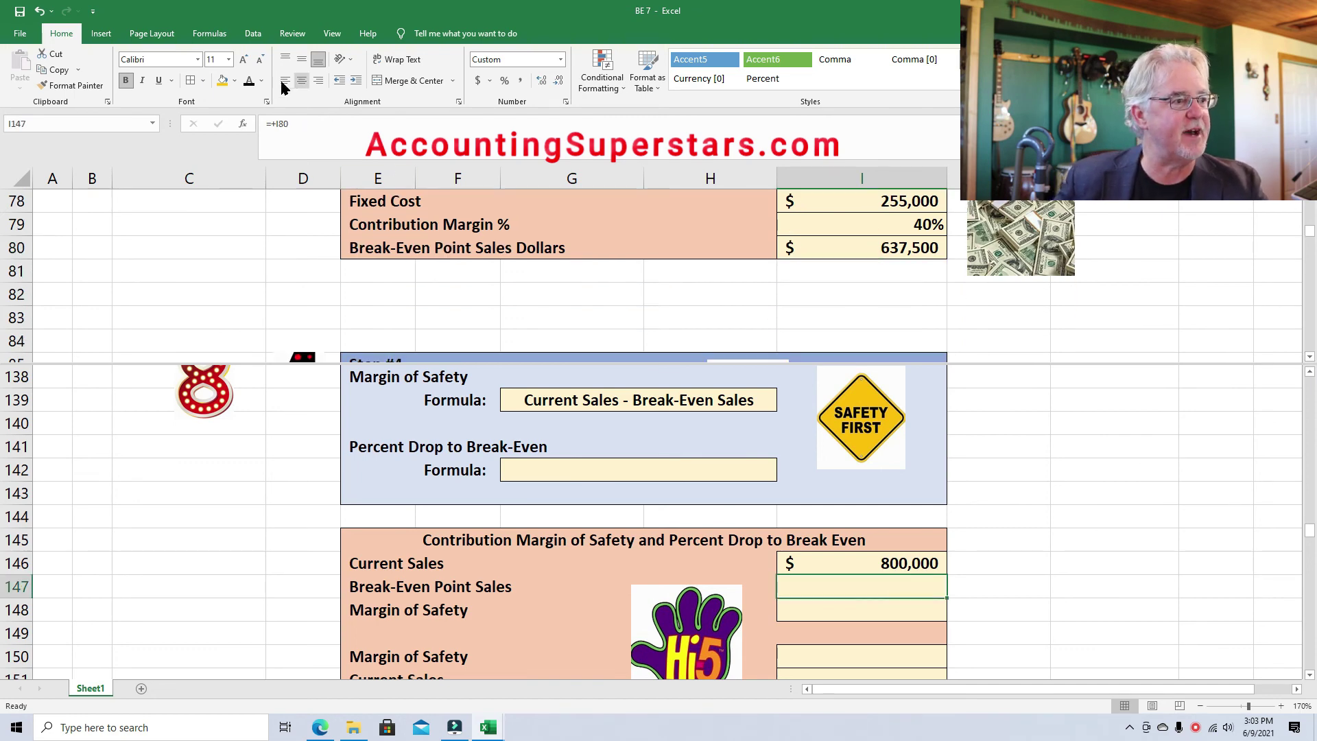
pyautogui.click(250, 82)
pyautogui.click(902, 611)
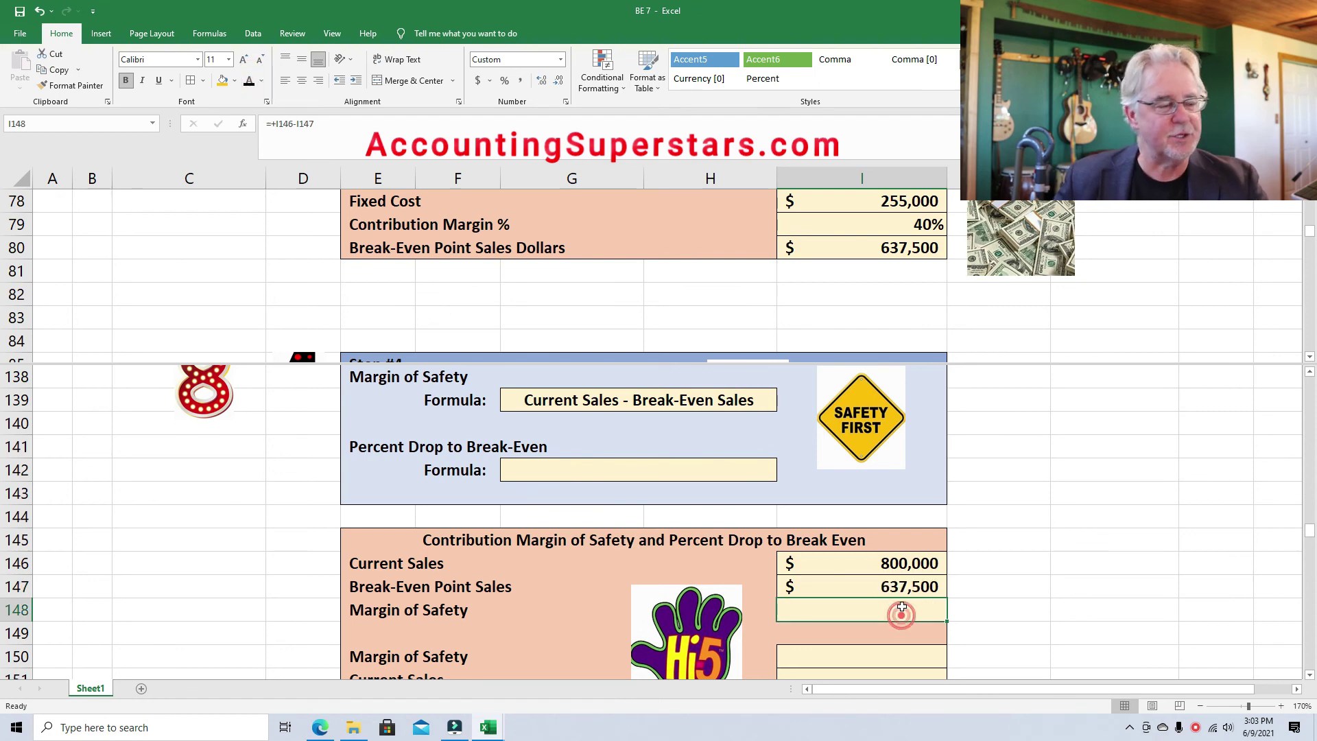
pyautogui.click(250, 82)
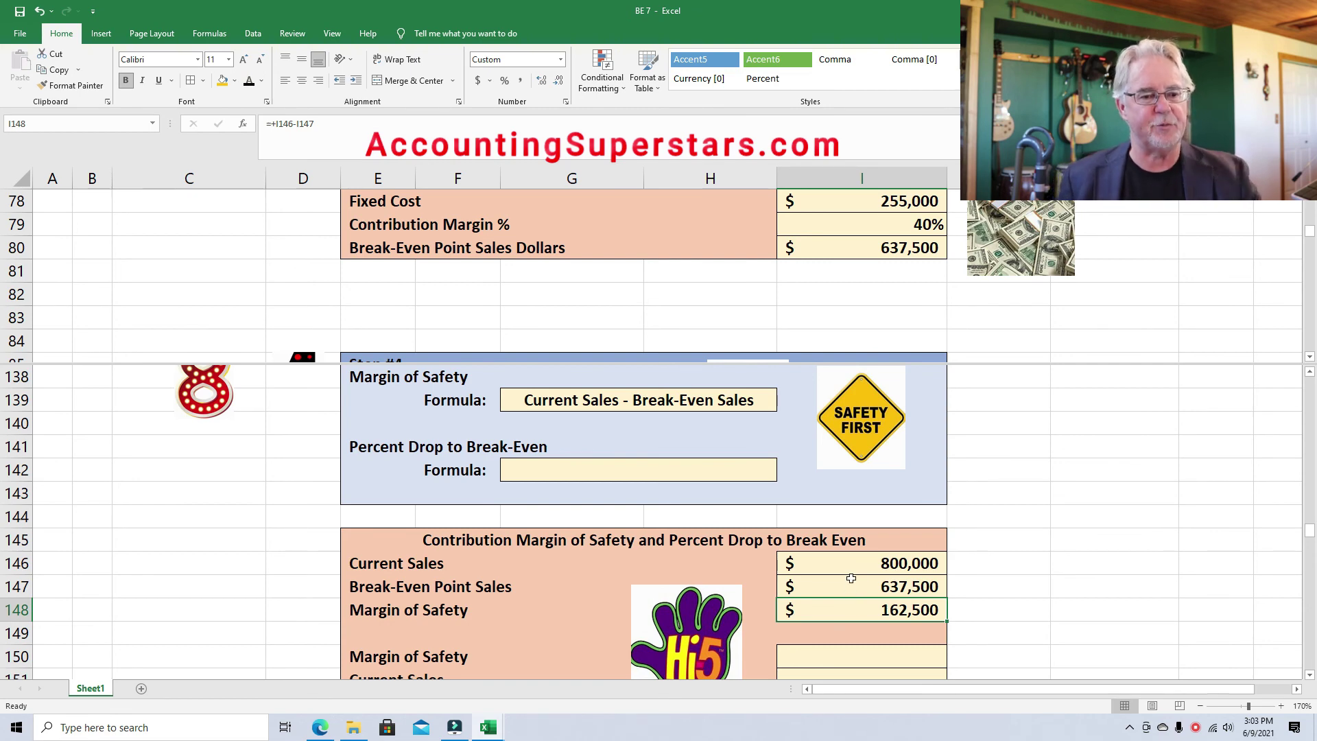
# Step: Reveal the Step #8 Percent Drop to Break-Even formula in G142 with a black font
pyautogui.click(1310, 675)
pyautogui.click(1310, 675)
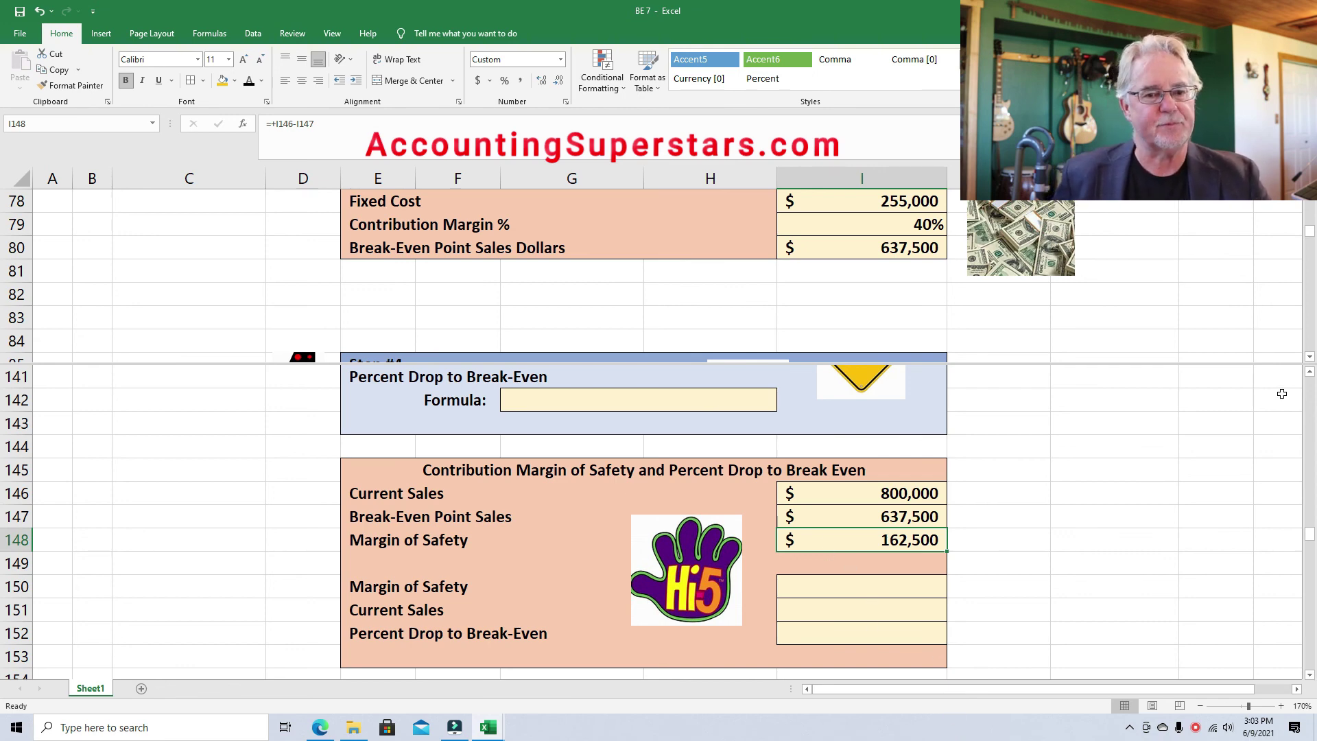
pyautogui.click(1309, 372)
pyautogui.click(1309, 373)
pyautogui.click(1309, 373)
pyautogui.click(1310, 373)
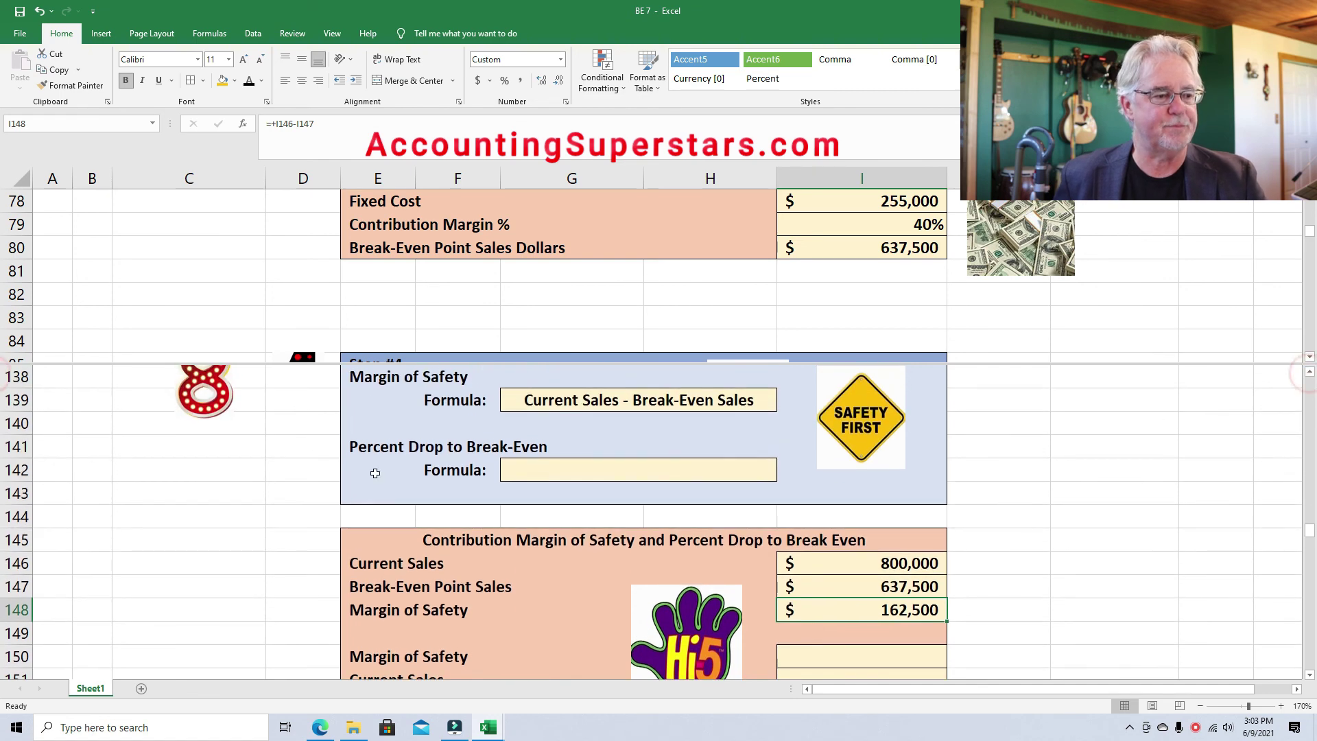
pyautogui.click(530, 465)
pyautogui.click(249, 80)
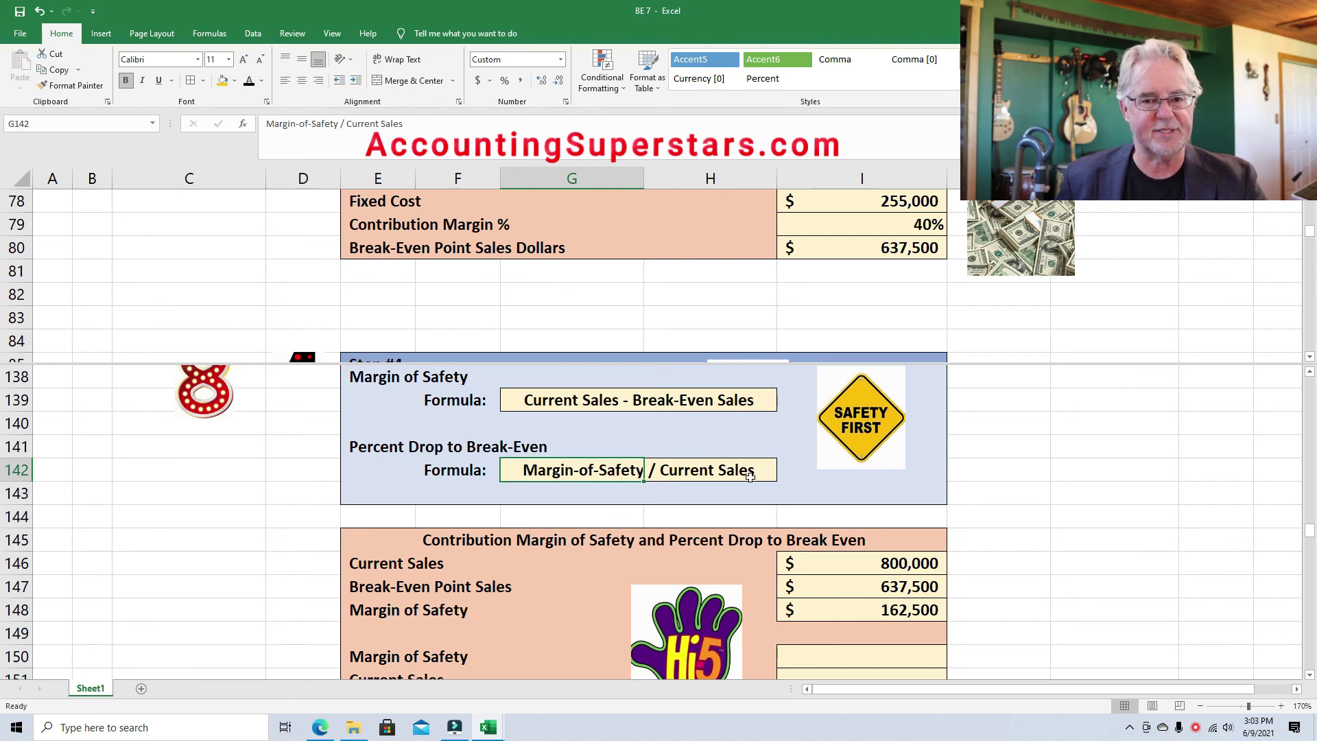
# Step: Reveal the Margin of Safety, Current Sales and Percent Drop to Break-Even in I150:I152 with a black font
pyautogui.scroll(-2, 1311, 691)
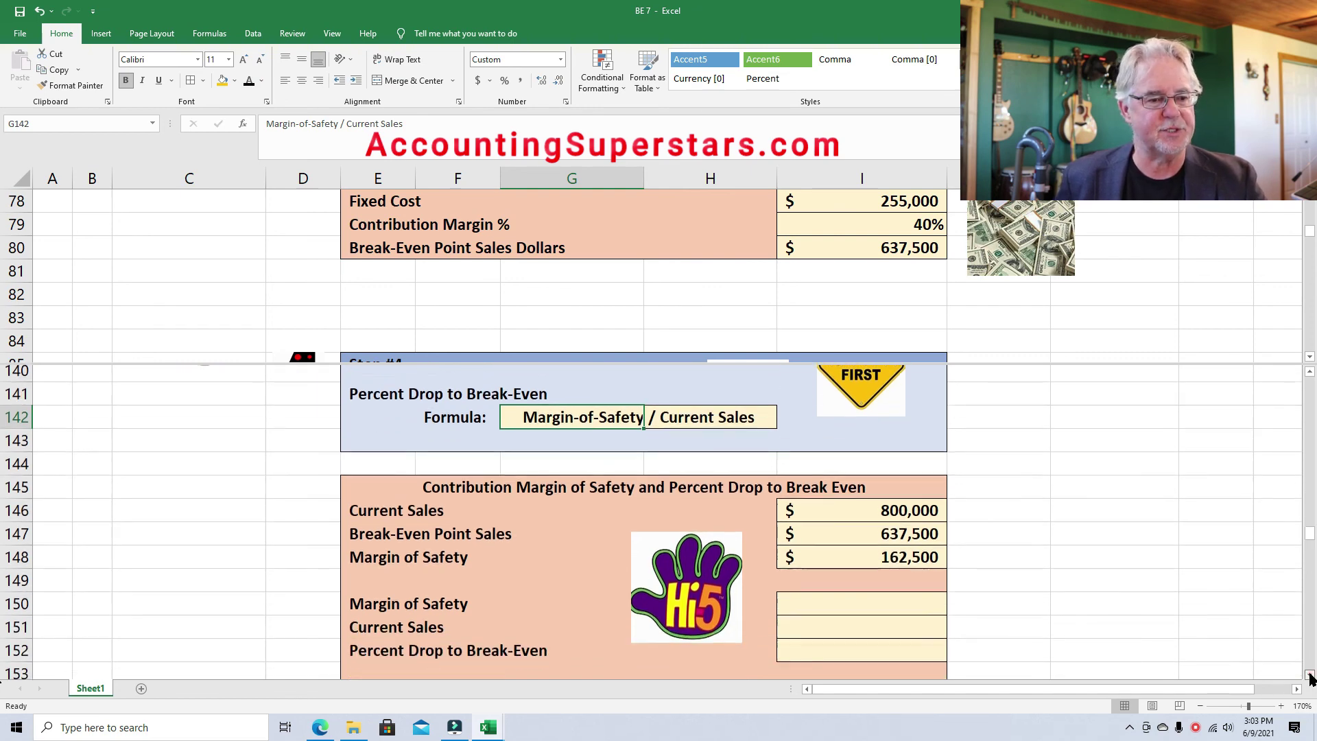
pyautogui.click(858, 515)
pyautogui.click(871, 564)
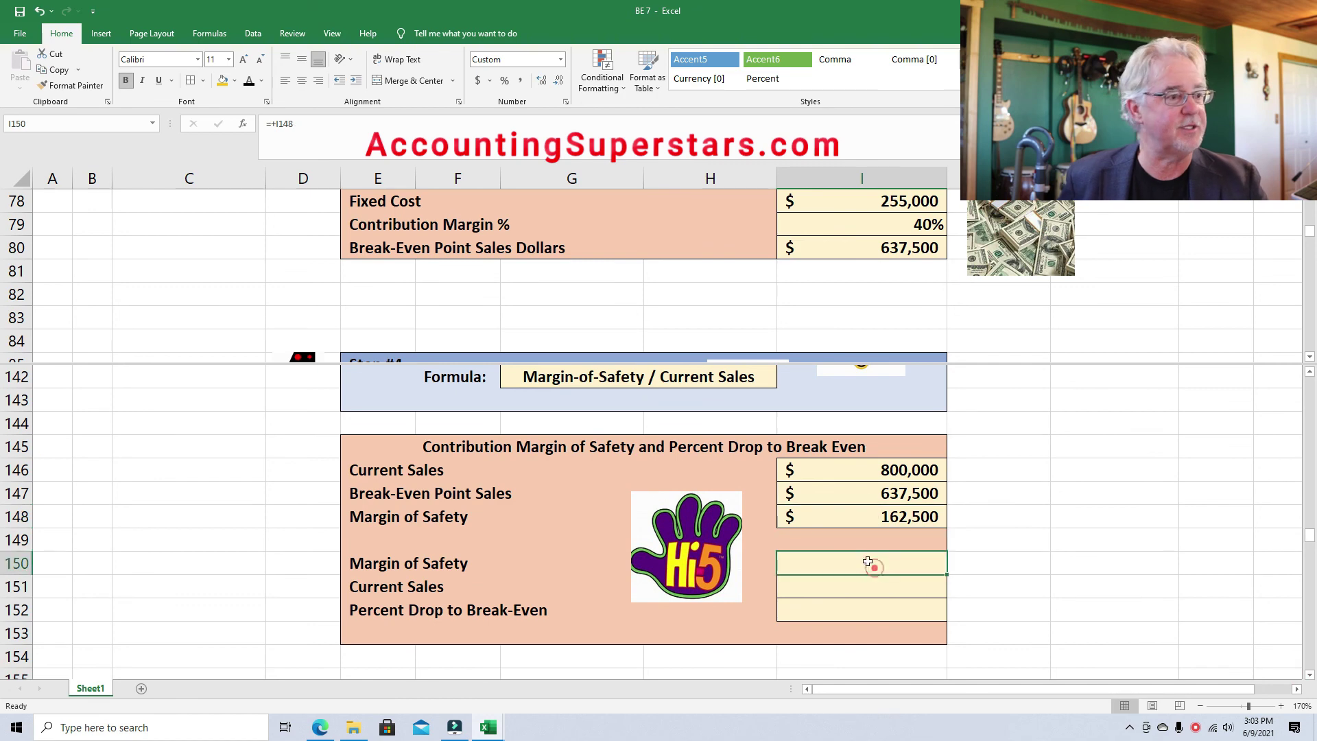
pyautogui.click(248, 82)
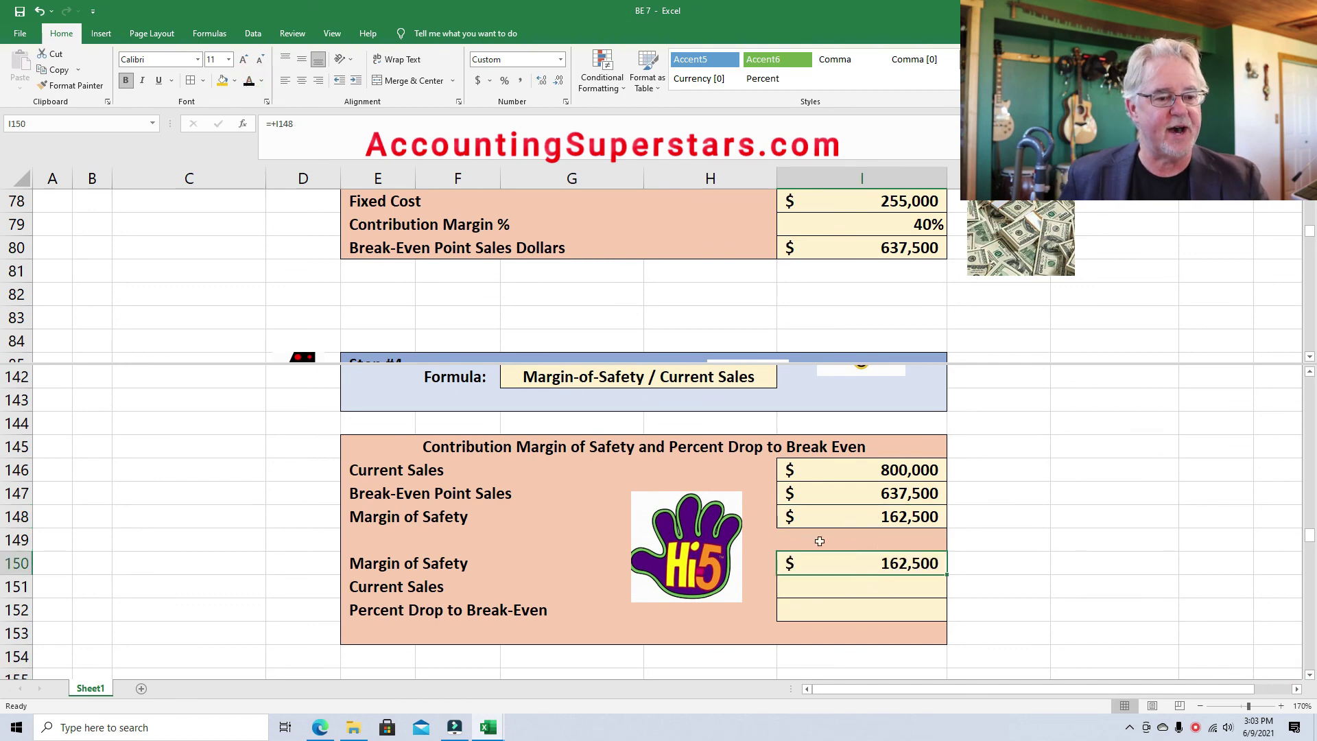
pyautogui.click(890, 586)
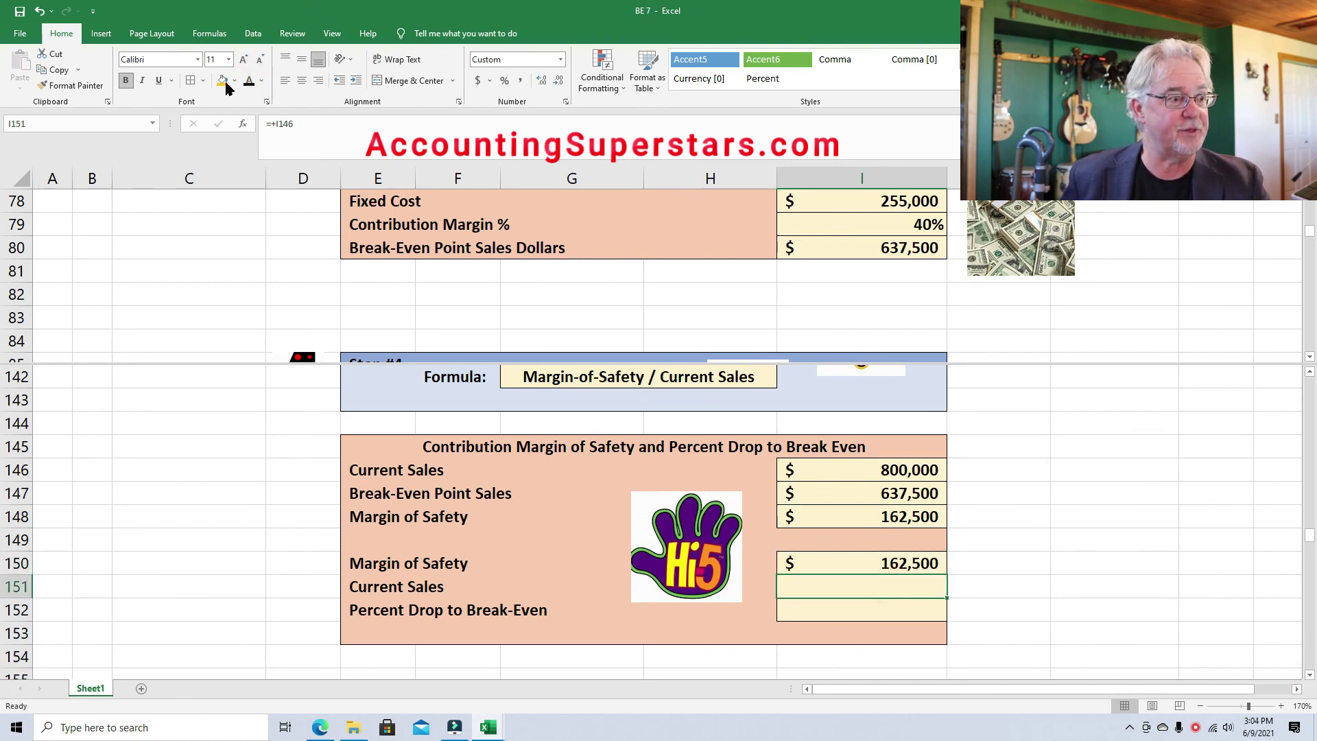
pyautogui.click(248, 81)
pyautogui.click(916, 610)
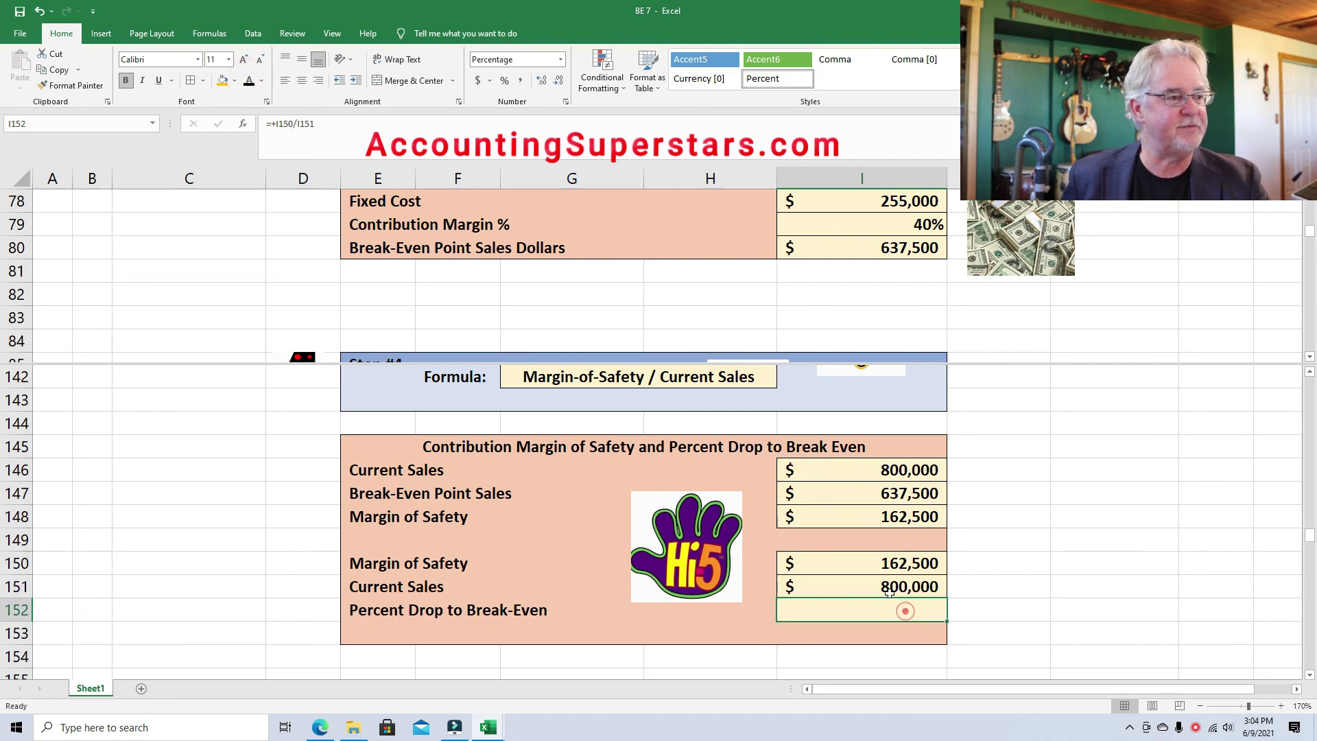
pyautogui.click(248, 82)
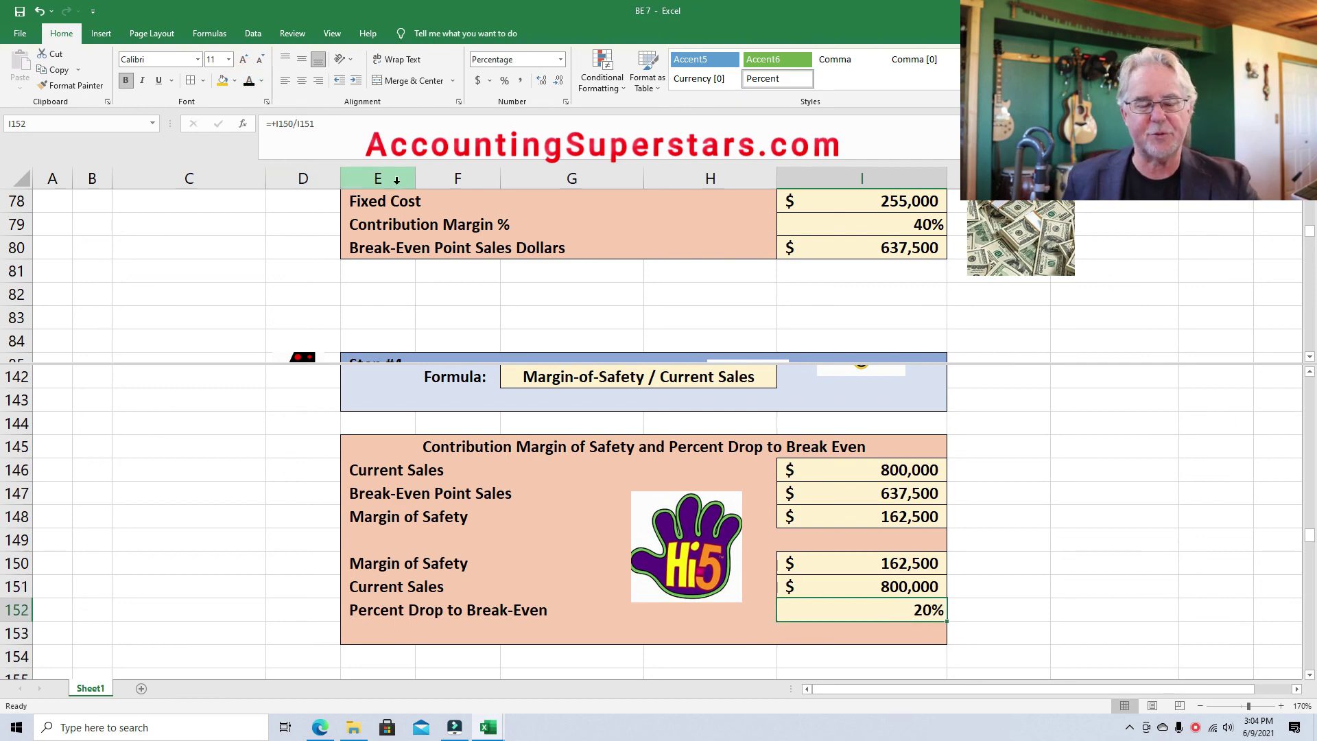